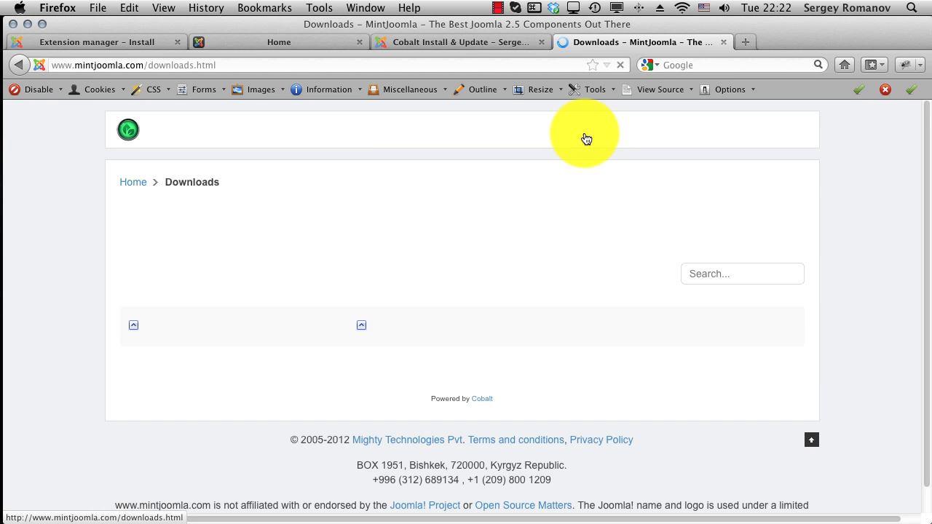
# Step: Browse the Cobalt 7 package list on the MintJoomla downloads page, then close that tab
pyautogui.click(152, 331)
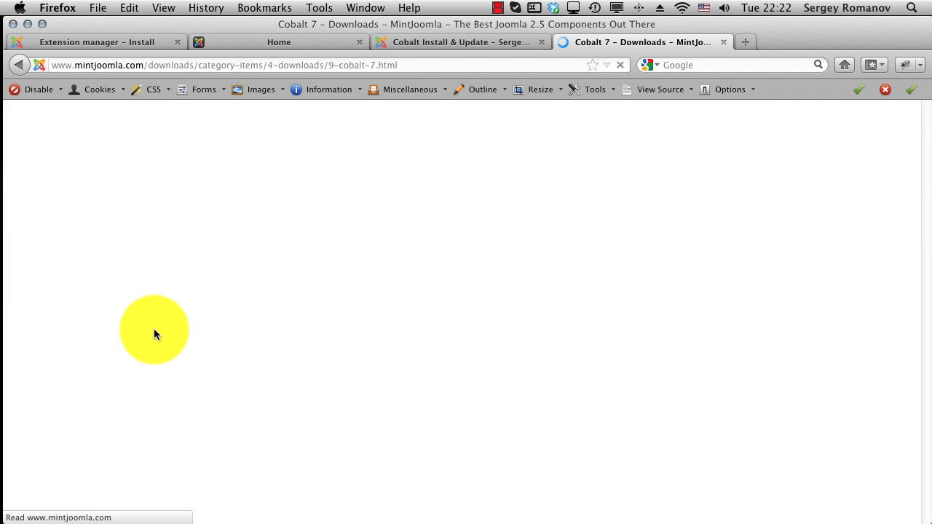
pyautogui.scroll(-5, 459, 305)
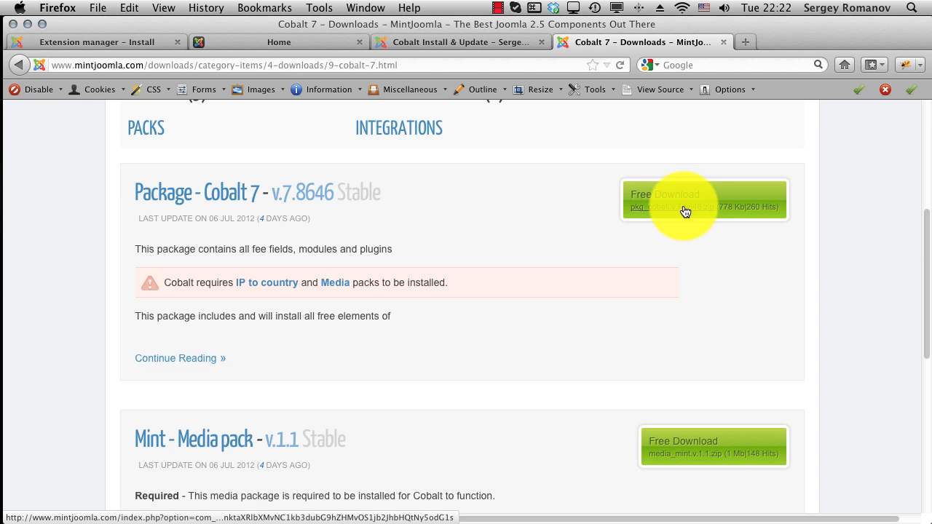
pyautogui.scroll(-3, 699, 277)
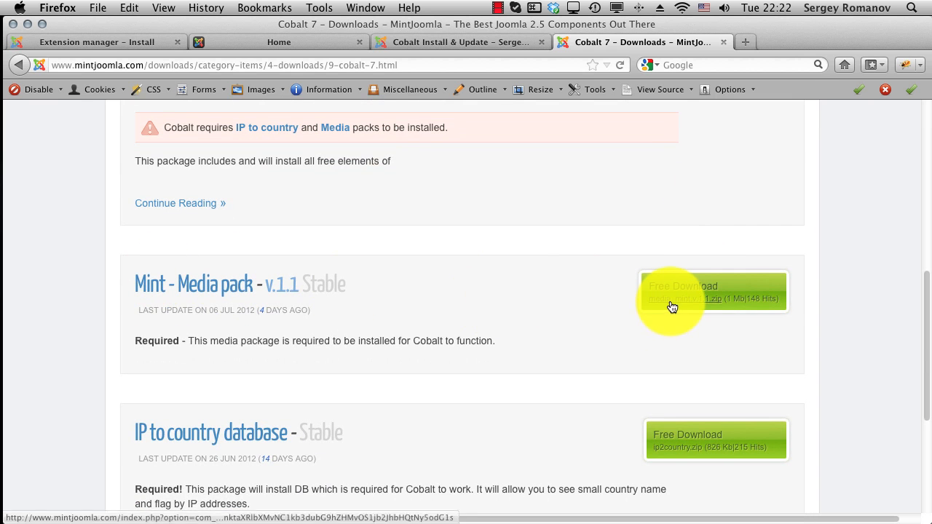
pyautogui.scroll(-5, 640, 317)
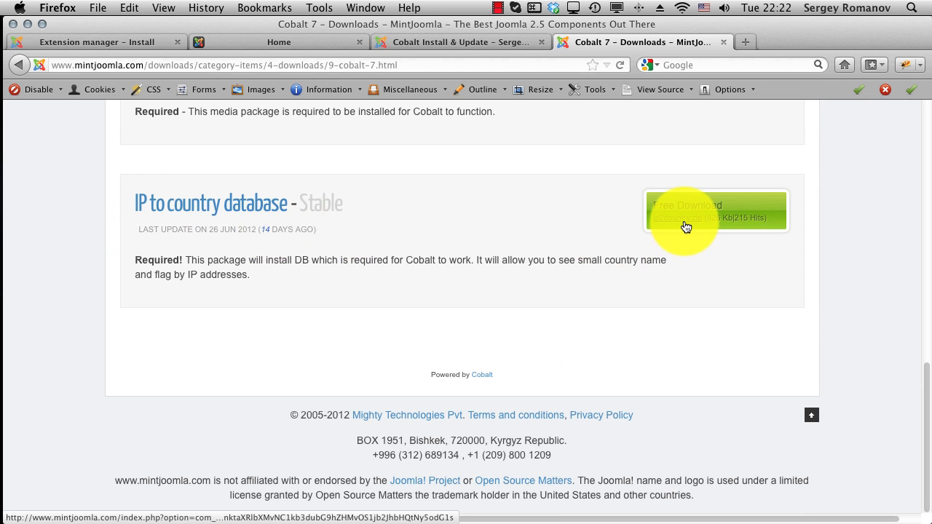
pyautogui.press('super+w')
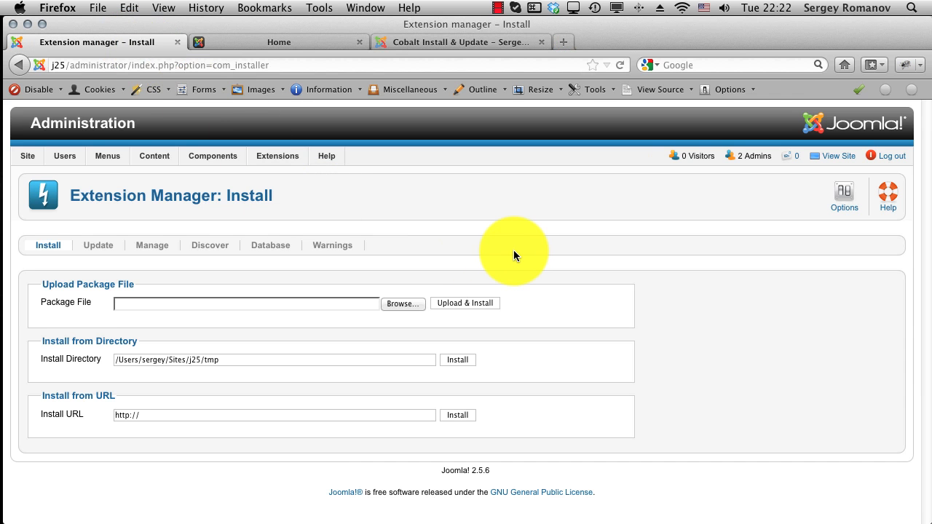
# Step: Upload and install pkg_cobalt.v.7.8646.zip and review the Cobalt 7 success page
pyautogui.moveTo(278, 161)
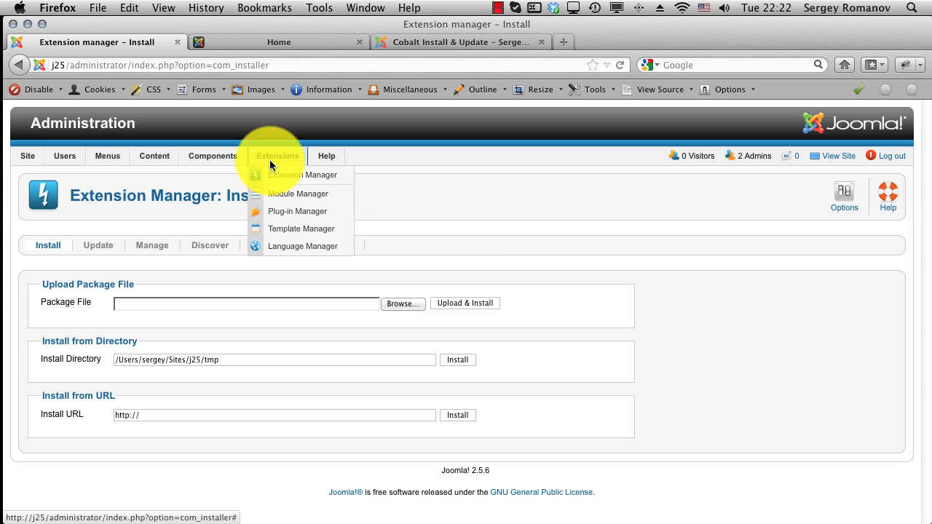
pyautogui.click(399, 304)
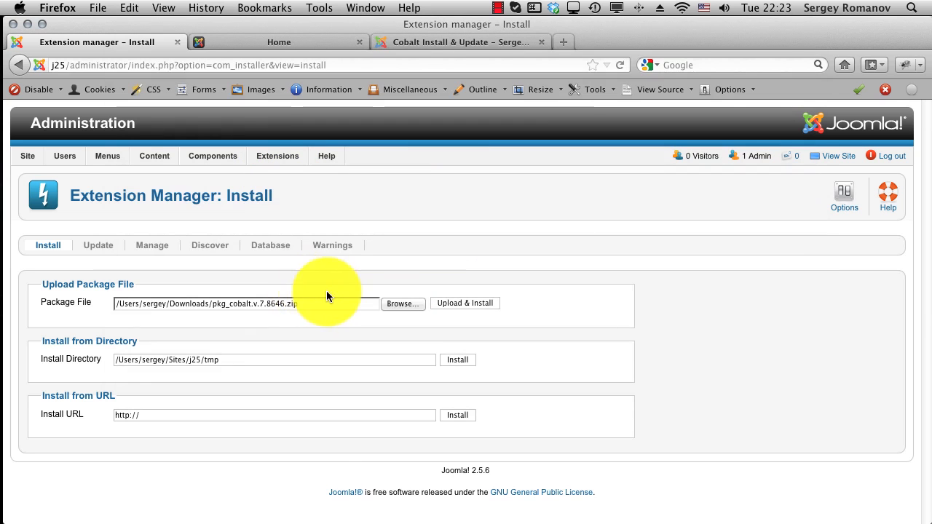
pyautogui.click(448, 306)
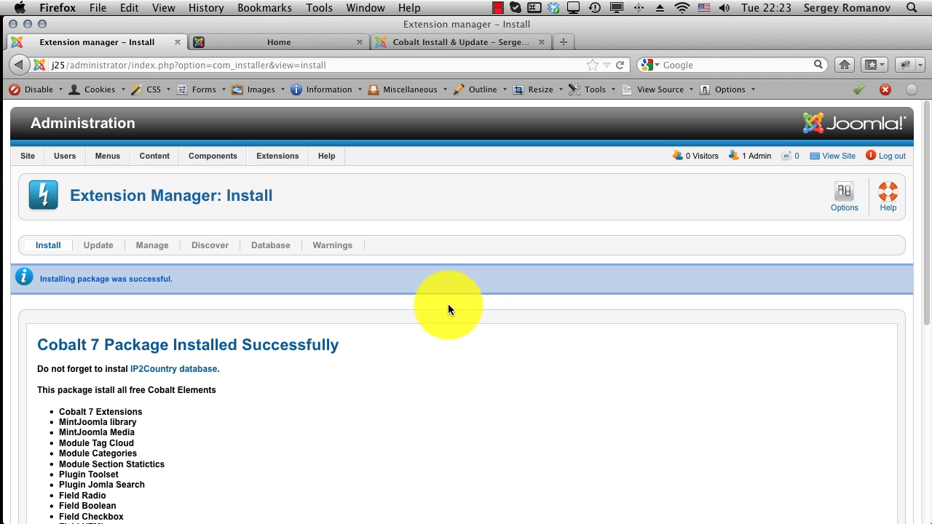
pyautogui.scroll(-5, 448, 310)
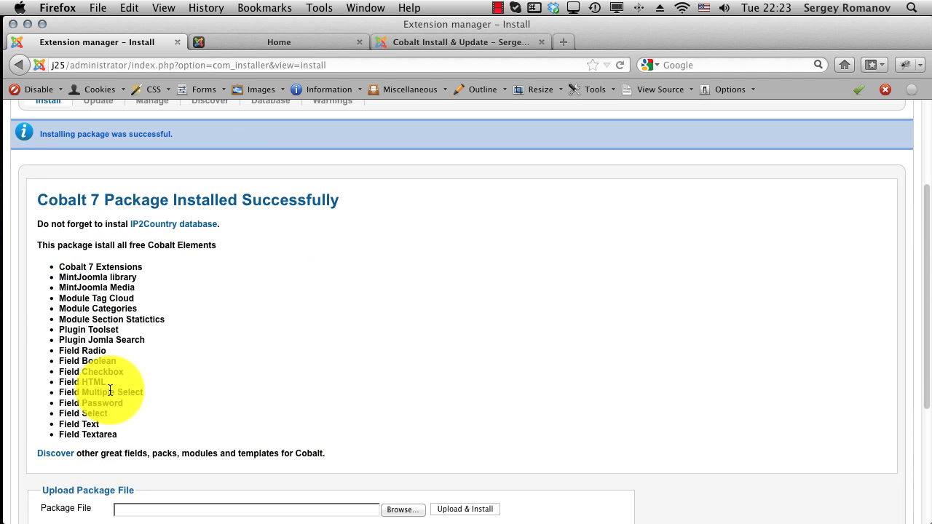
pyautogui.scroll(4, 343, 339)
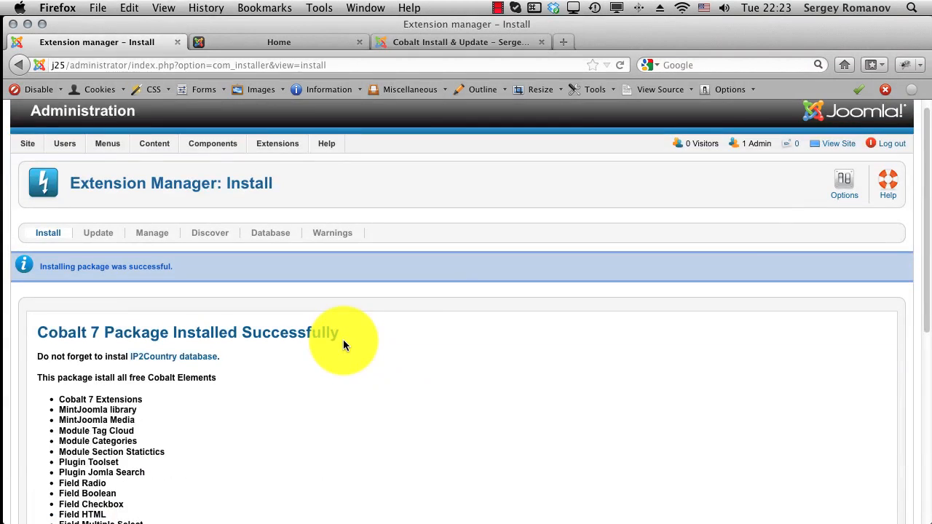
pyautogui.scroll(-10, 343, 339)
# Step: Upload and install the media_mint.v.1.1.zip Media pack
pyautogui.click(401, 313)
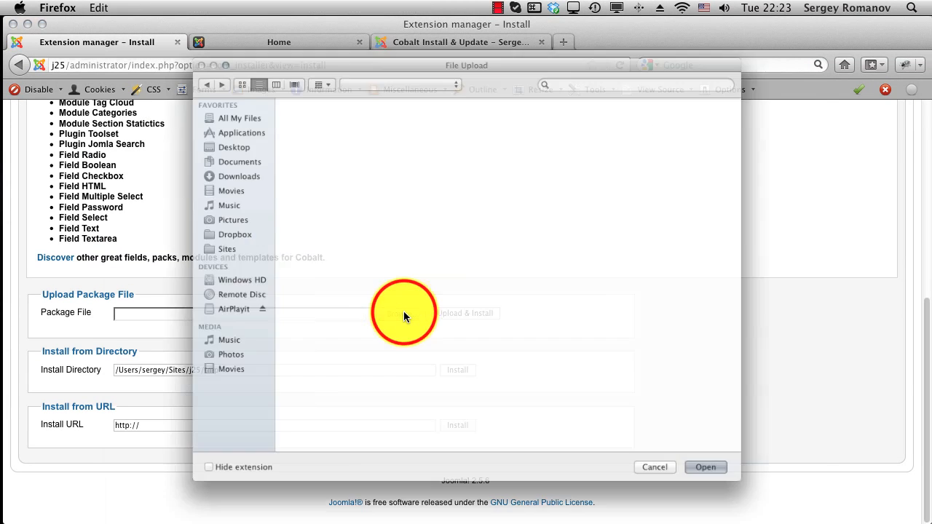
pyautogui.doubleClick(304, 278)
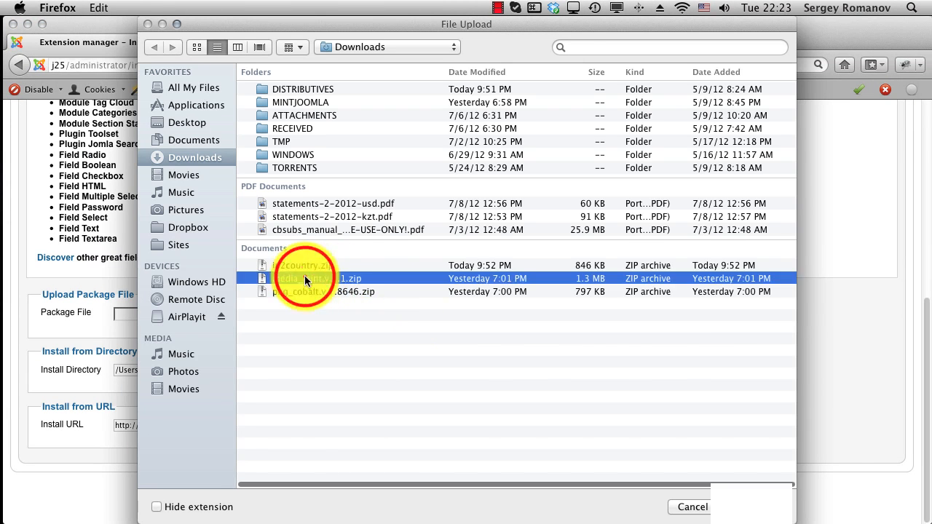
pyautogui.click(452, 312)
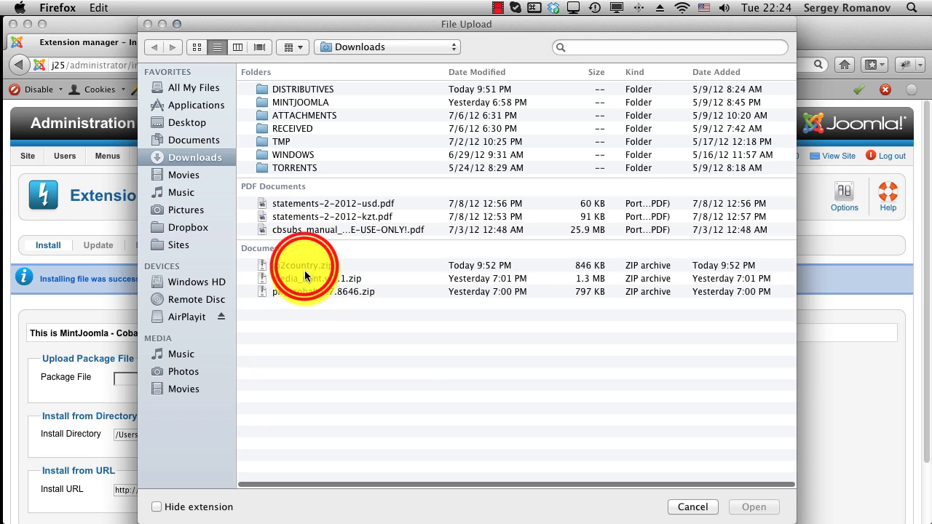
# Step: Install ip2country.zip, then return to the Cobalt Install & Update guide
pyautogui.doubleClick(305, 267)
pyautogui.click(457, 380)
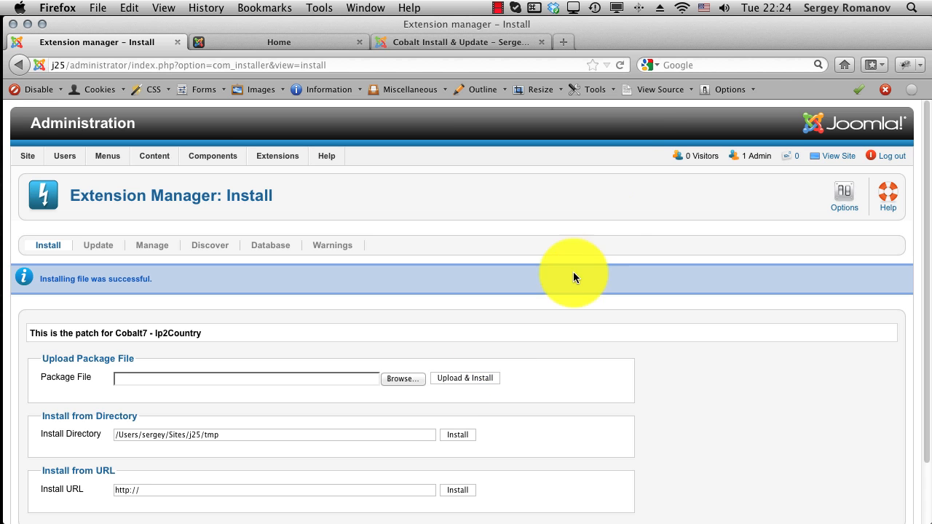
pyautogui.click(478, 37)
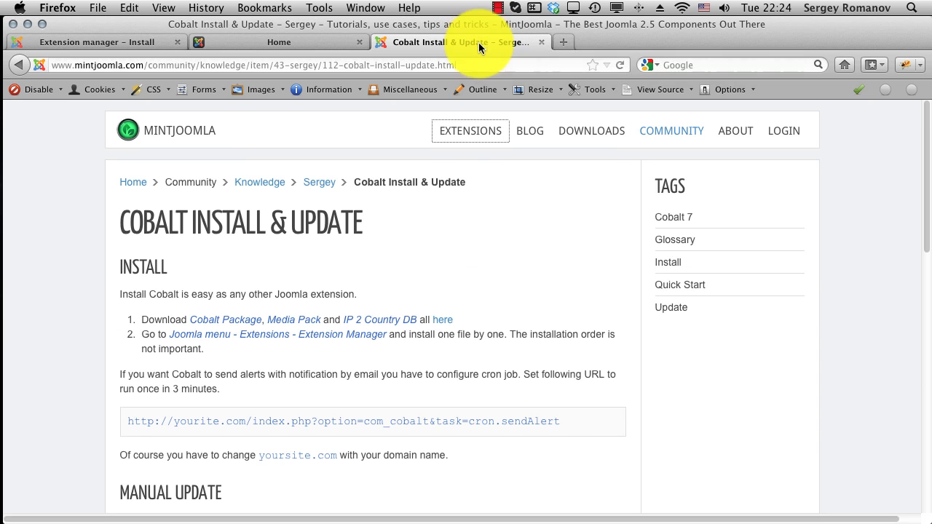
# Step: Read the guide's install steps and cron-job URL, then go back to the Extension Manager
pyautogui.scroll(-5, 416, 323)
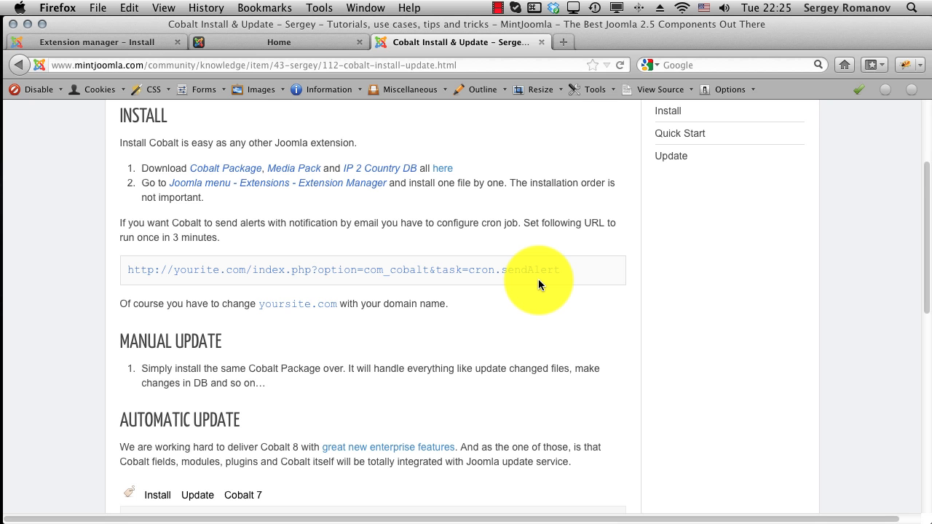
pyautogui.scroll(4, 538, 284)
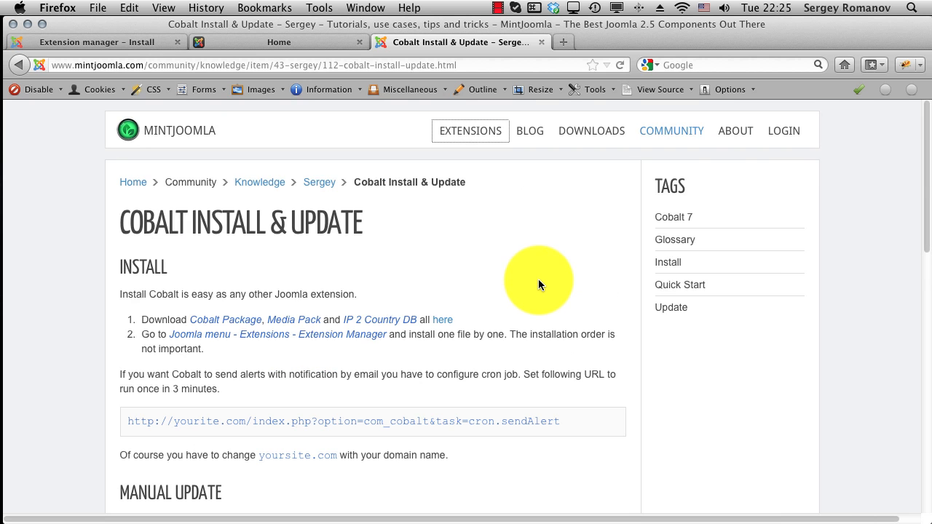
pyautogui.moveTo(670, 130)
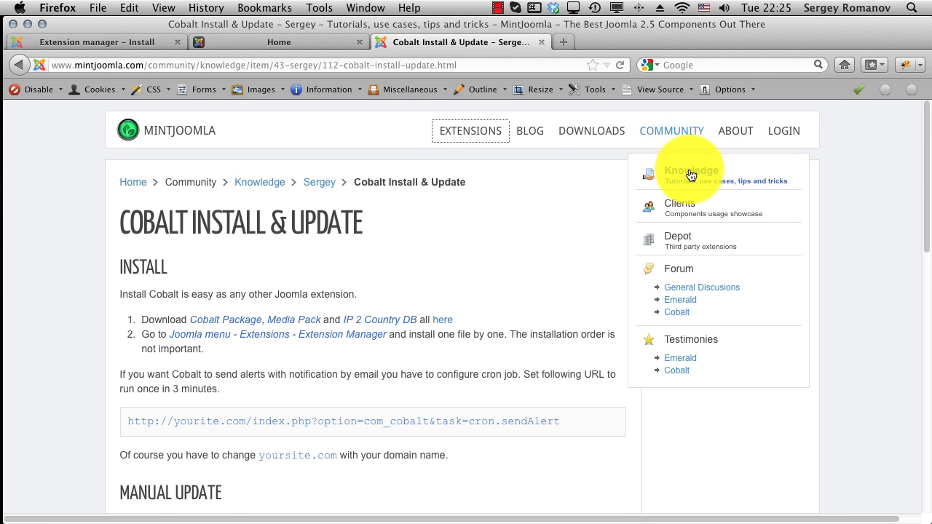
pyautogui.click(514, 227)
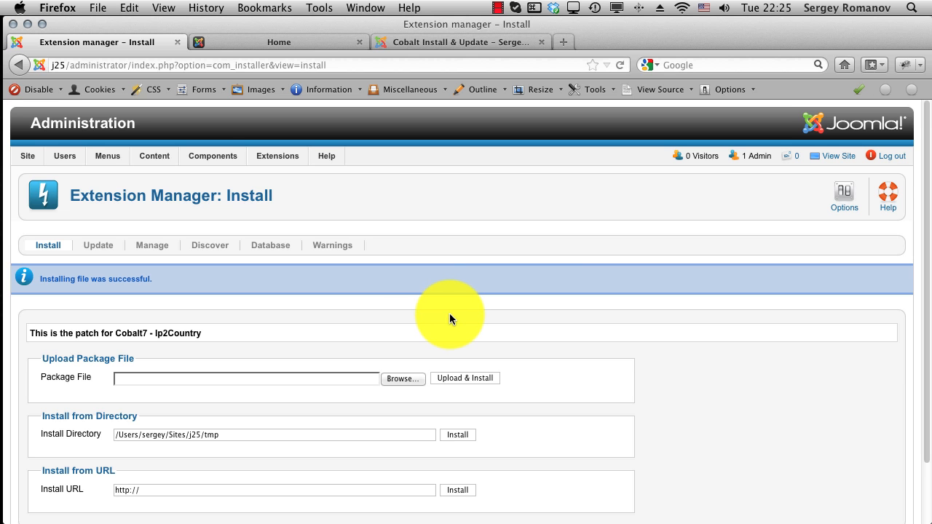
# Step: Keep 'uploads' as Cobalt 7's General Upload Directory and save the configuration
pyautogui.scroll(-1, 449, 318)
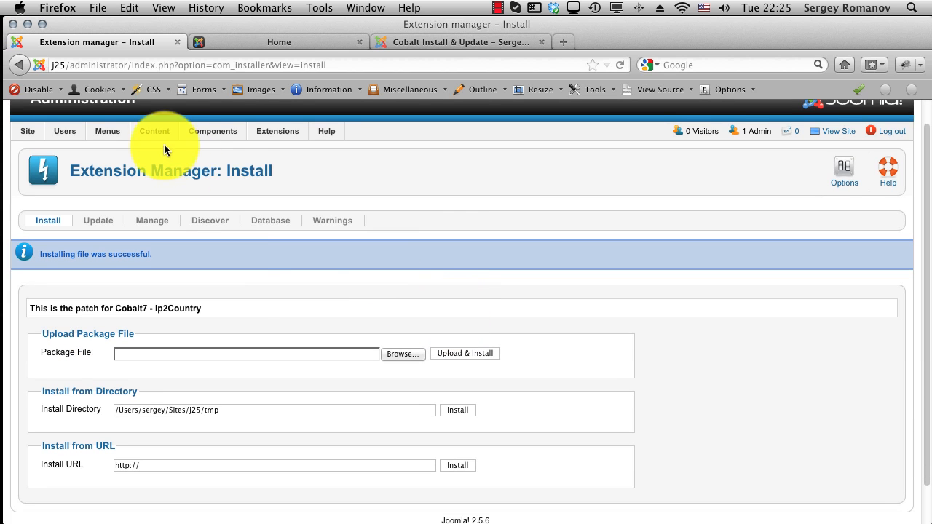
pyautogui.moveTo(211, 140)
pyautogui.moveTo(219, 167)
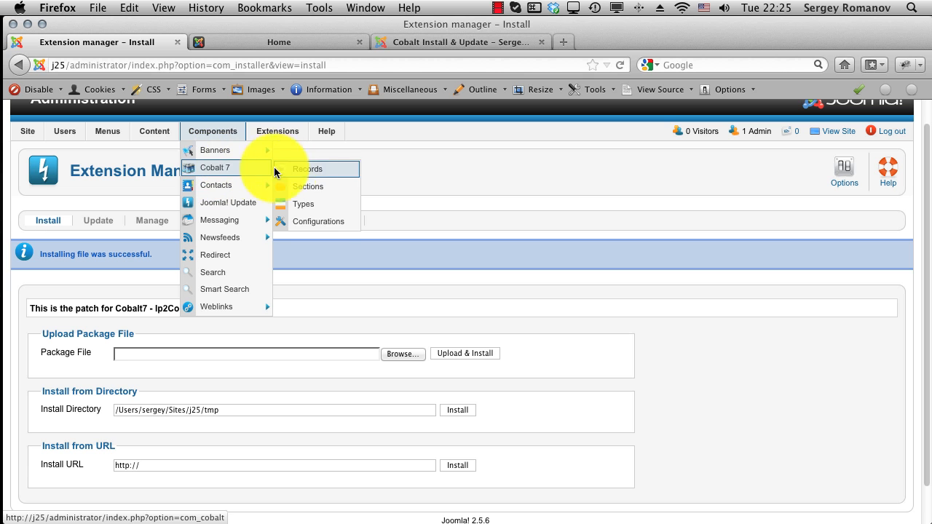
pyautogui.click(316, 188)
pyautogui.click(313, 223)
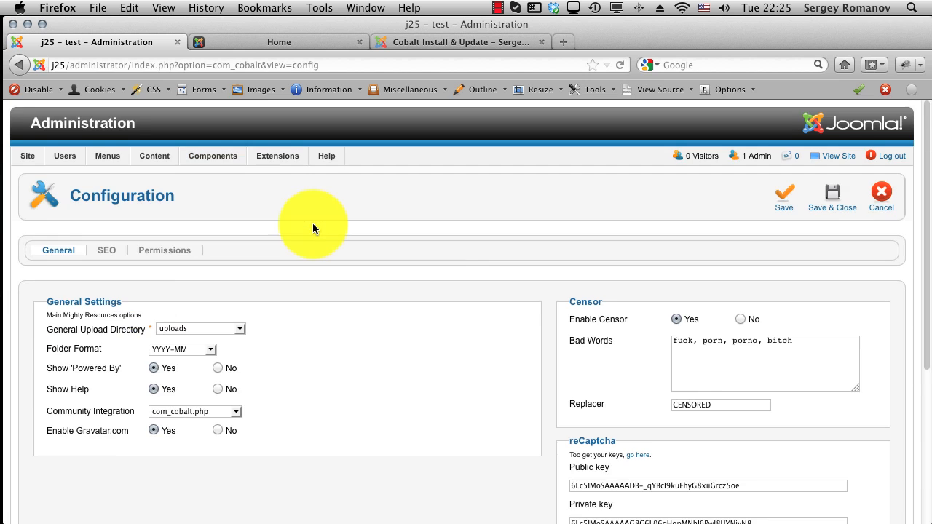
pyautogui.scroll(-5, 335, 337)
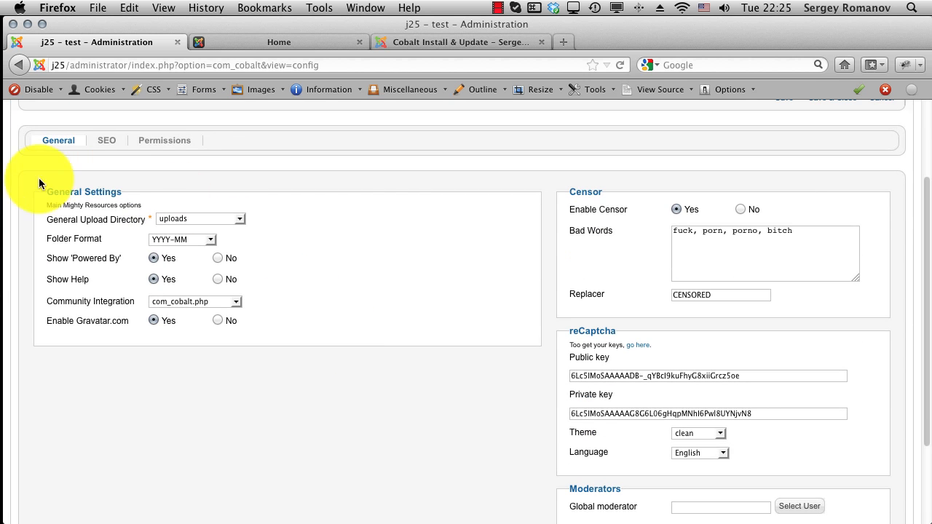
pyautogui.moveTo(55, 223)
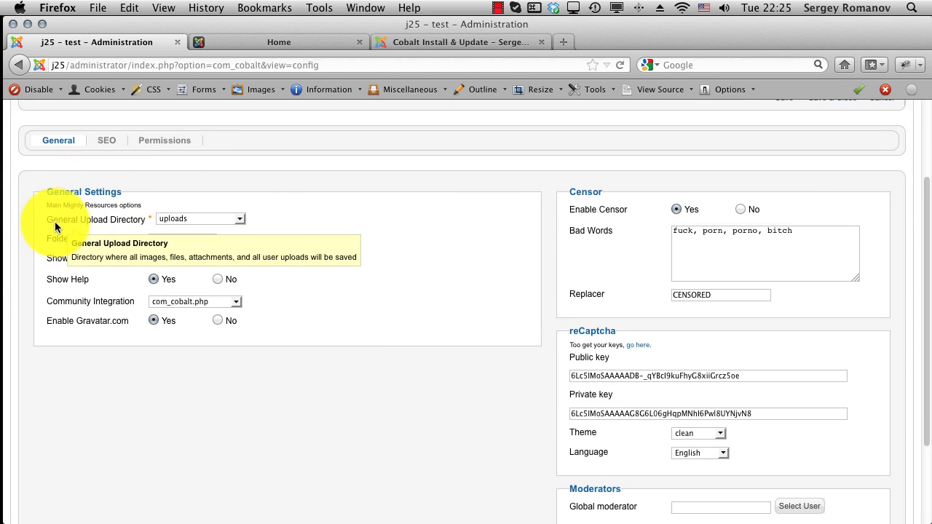
pyautogui.click(192, 222)
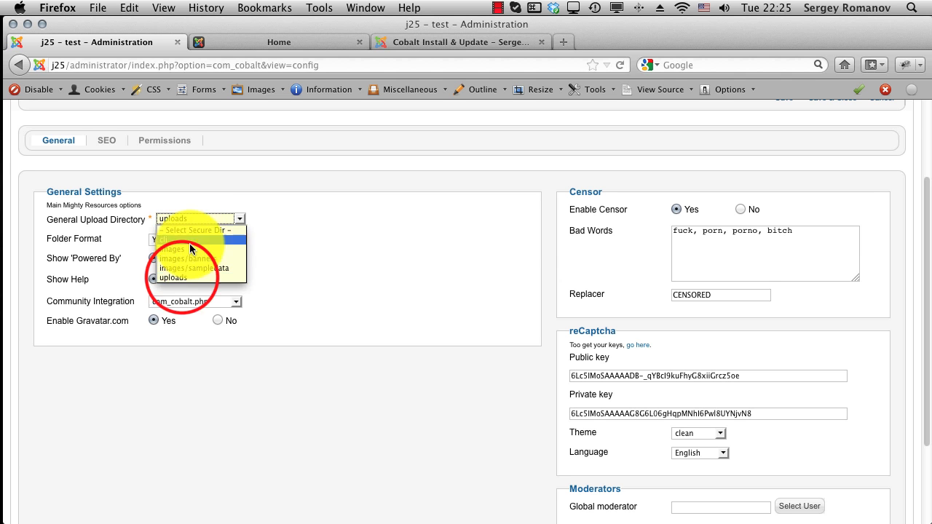
pyautogui.click(182, 277)
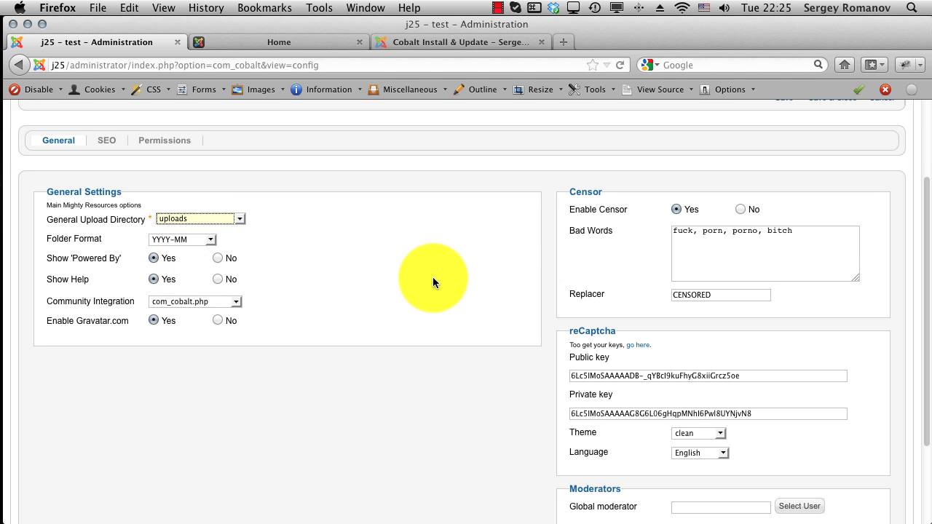
pyautogui.scroll(3, 433, 277)
pyautogui.click(787, 158)
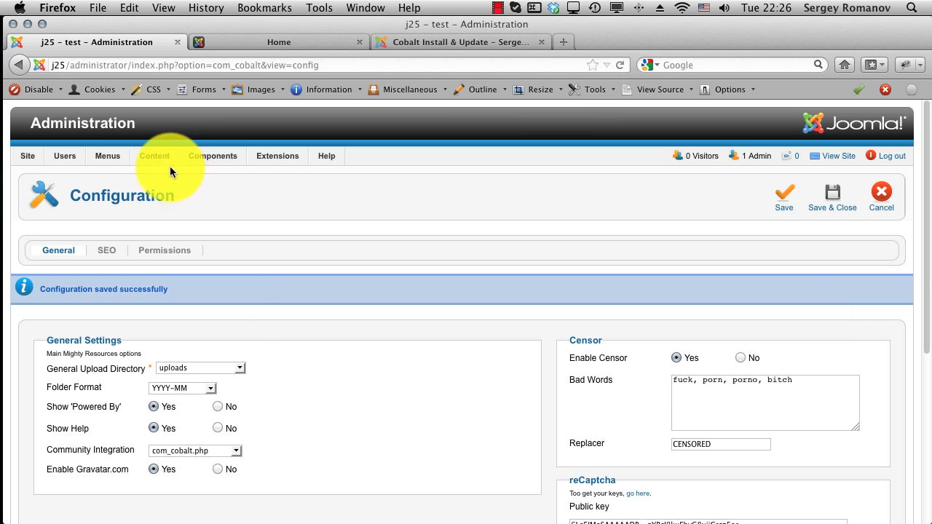
# Step: Start a new Top menu item and choose Text Separator under System Links as its type
pyautogui.moveTo(212, 163)
pyautogui.moveTo(220, 194)
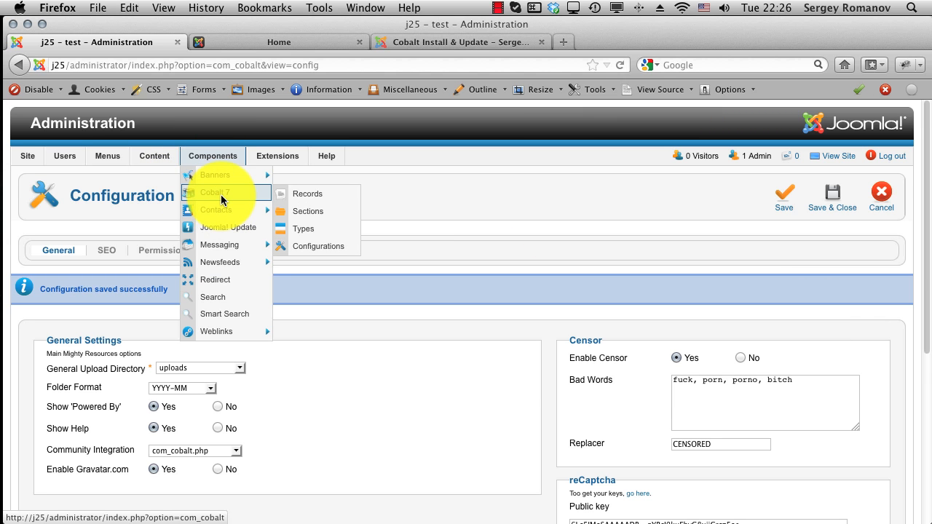
pyautogui.click(492, 195)
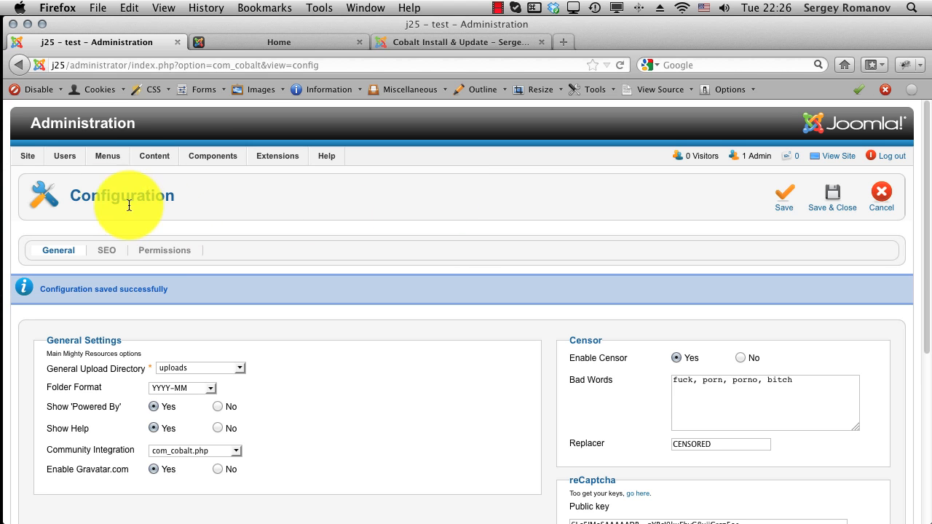
pyautogui.moveTo(101, 159)
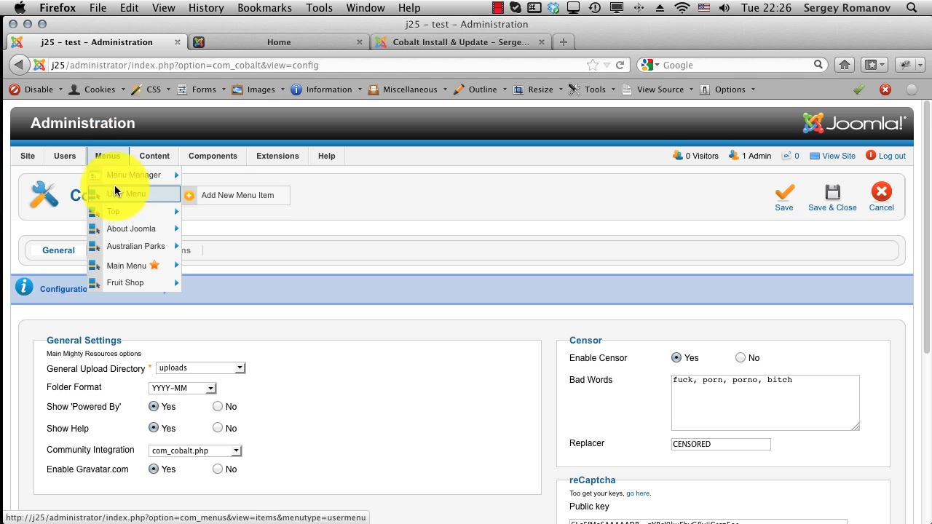
pyautogui.moveTo(137, 215)
pyautogui.click(230, 220)
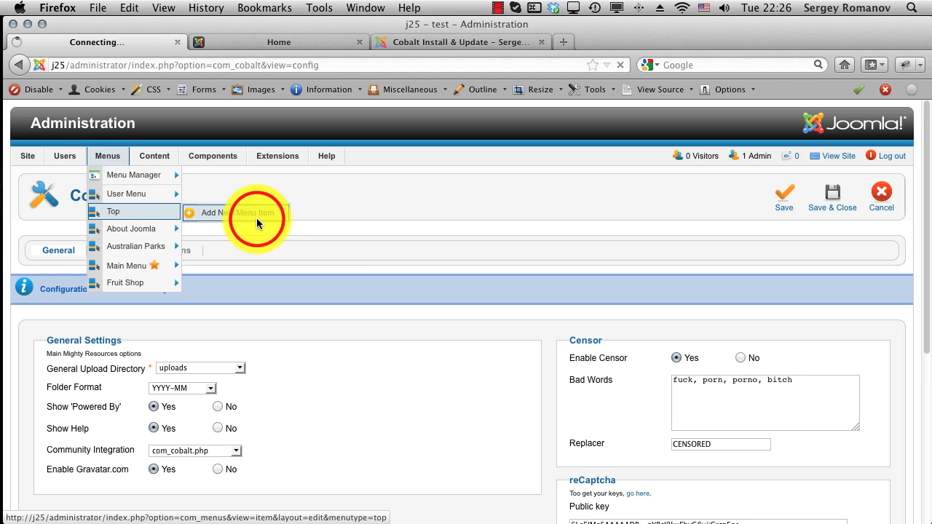
pyautogui.click(364, 277)
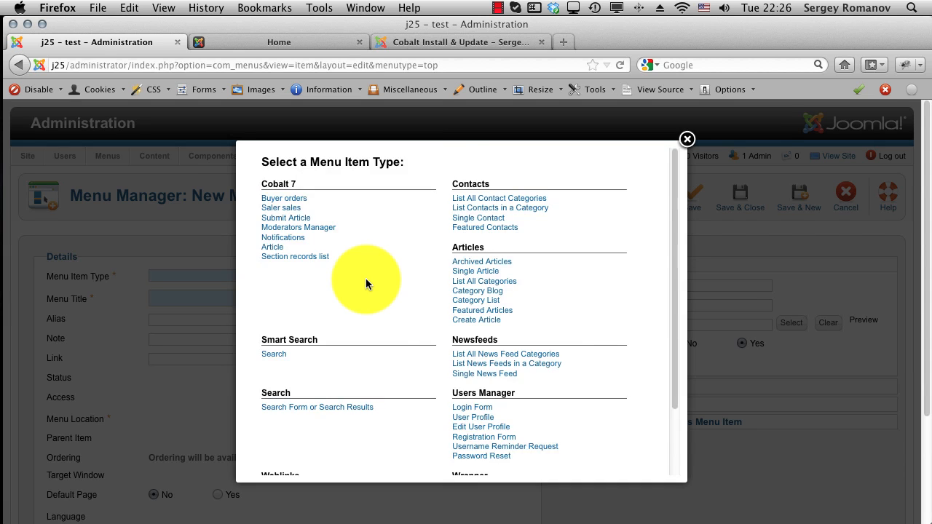
pyautogui.scroll(-3, 377, 348)
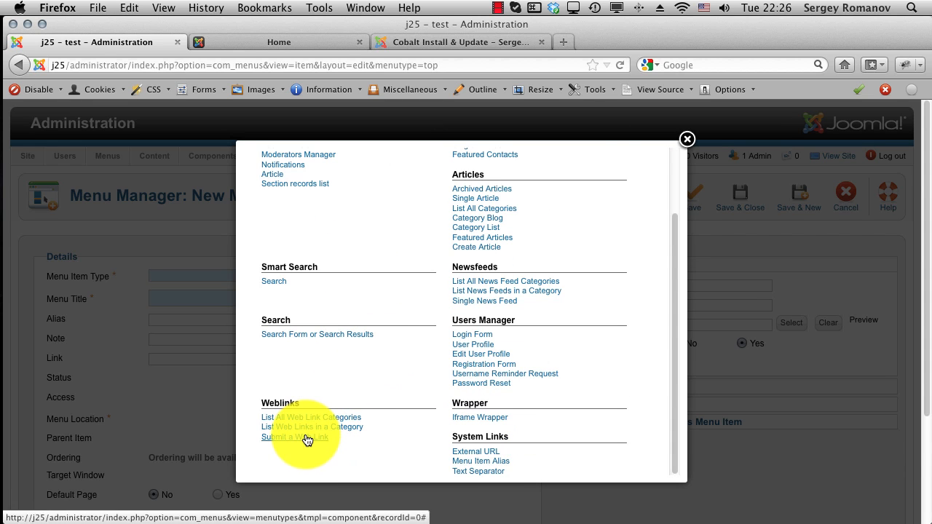
pyautogui.click(489, 473)
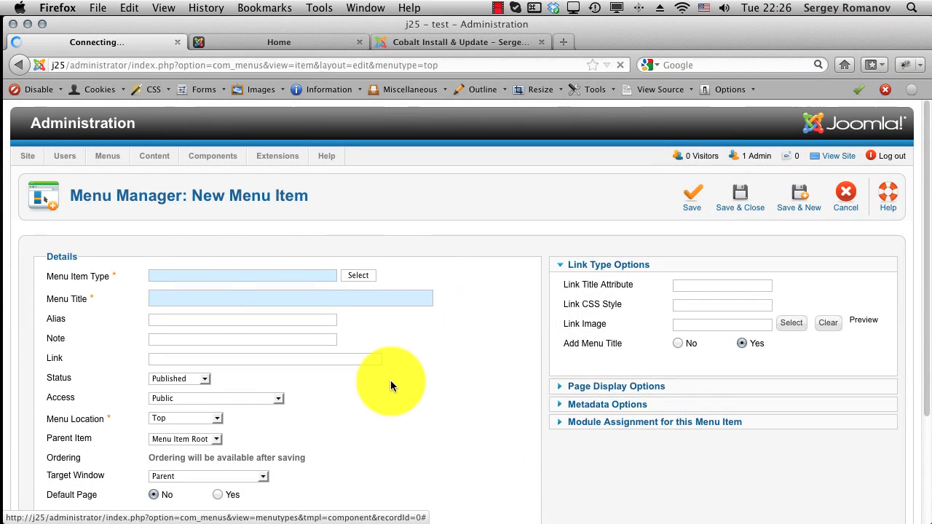
# Step: Title the menu item 'Blog' and save and close it
pyautogui.click(208, 296)
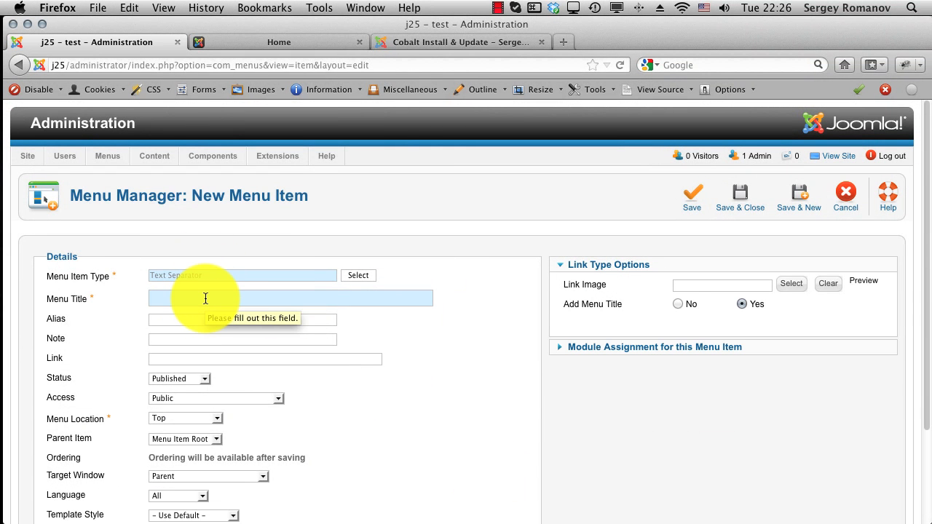
pyautogui.write('Blog')
pyautogui.click(409, 352)
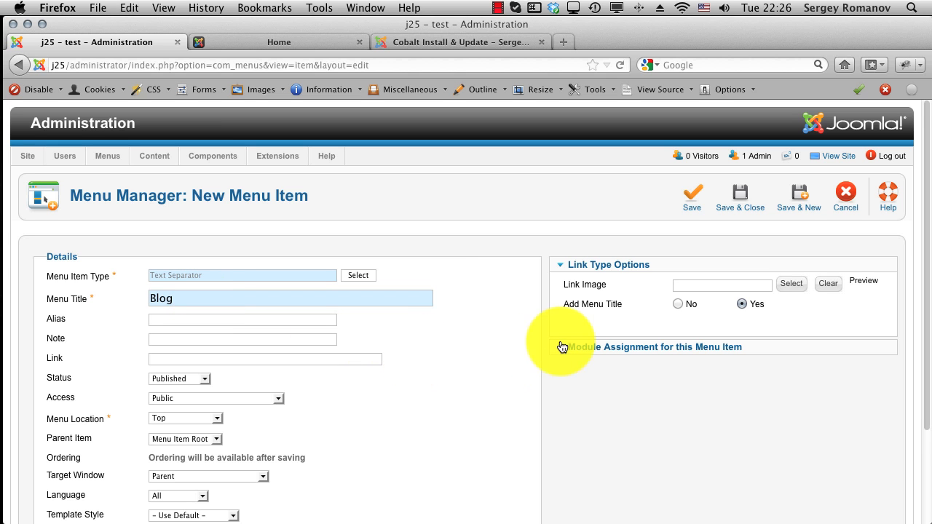
pyautogui.click(735, 195)
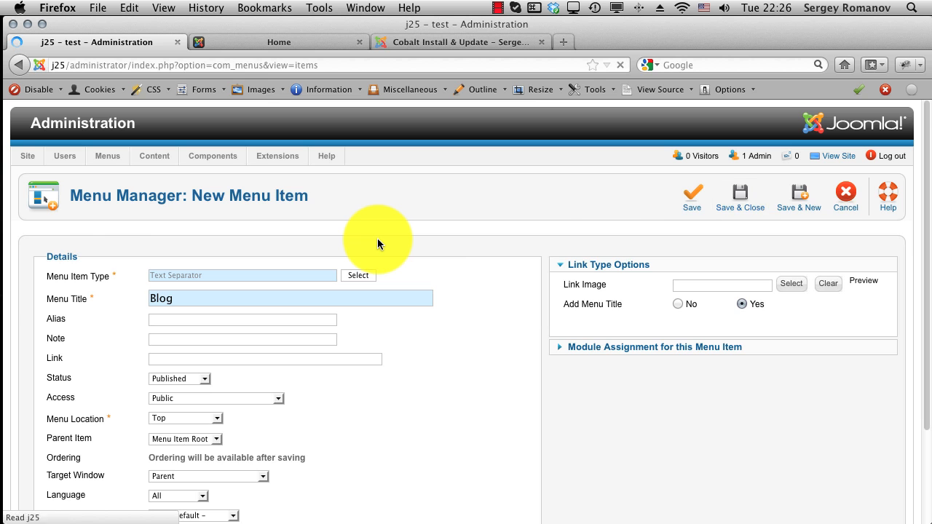
# Step: Filter the menu items list to the Top menu to check the new Blog entry
pyautogui.scroll(-3, 191, 405)
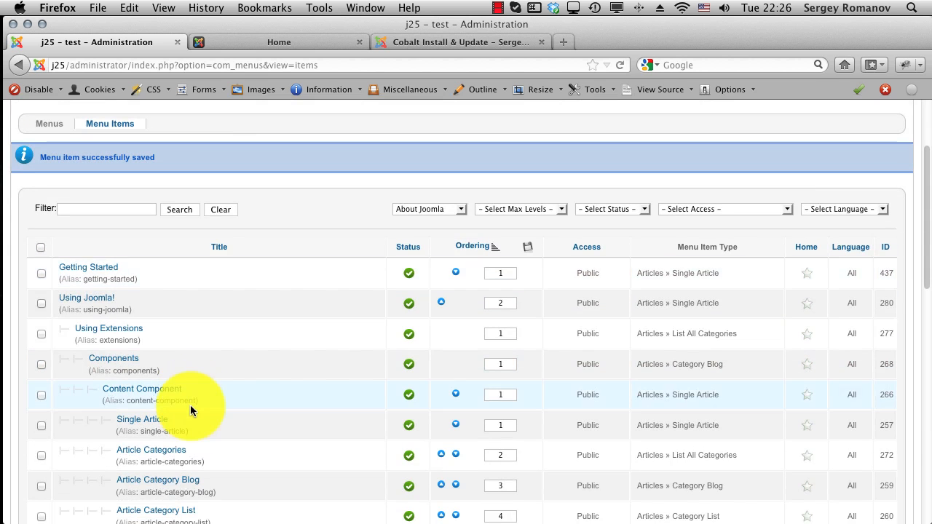
pyautogui.click(462, 208)
pyautogui.click(428, 208)
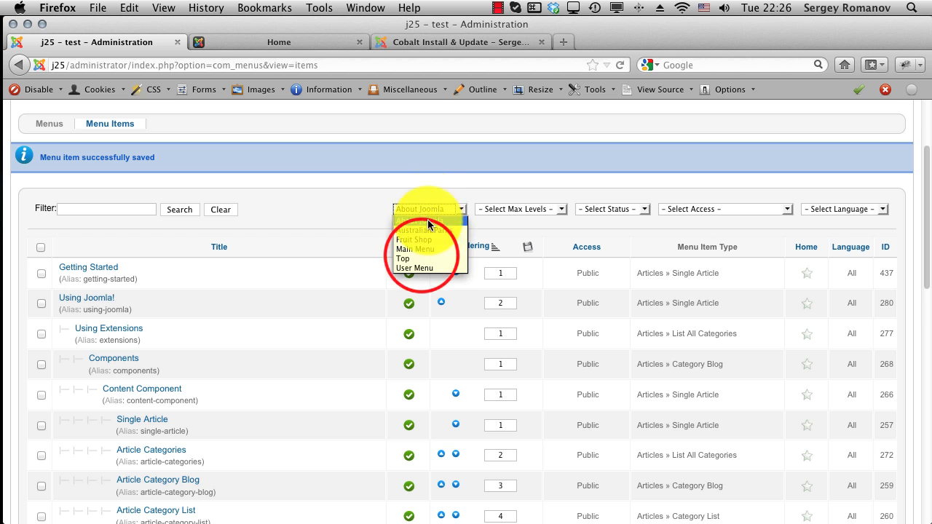
pyautogui.click(422, 258)
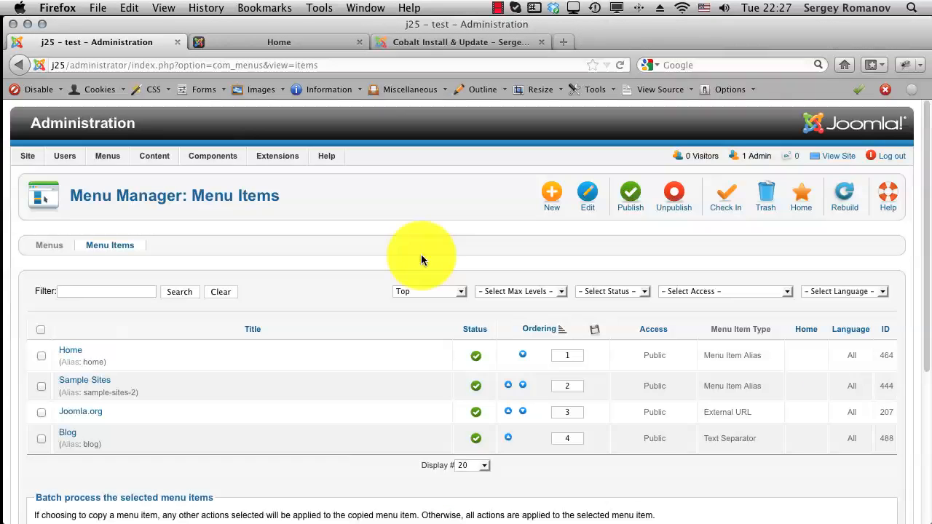
pyautogui.scroll(-2, 161, 381)
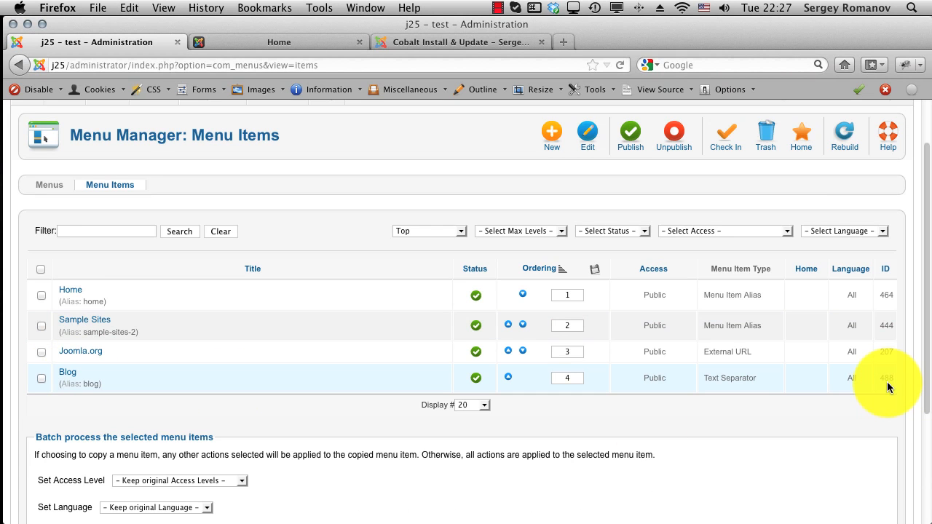
pyautogui.moveTo(882, 377)
pyautogui.moveTo(78, 377); pyautogui.dragTo(147, 374)
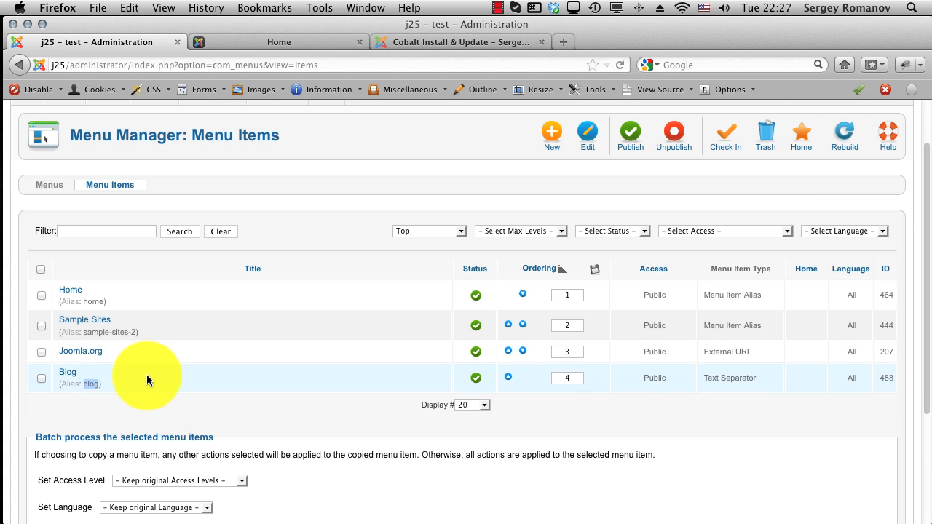
pyautogui.scroll(2, 146, 374)
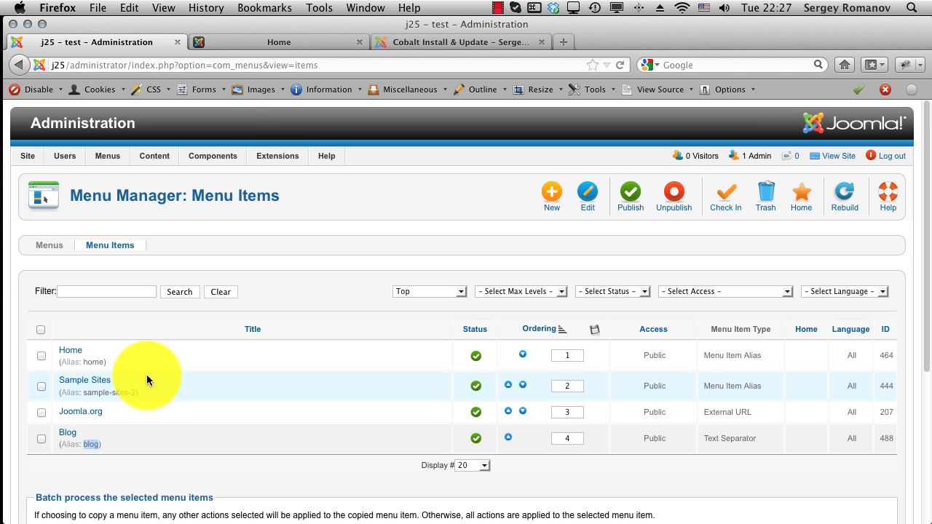
# Step: Create a new Cobalt content type named 'Blog Post'
pyautogui.moveTo(212, 155)
pyautogui.moveTo(229, 193)
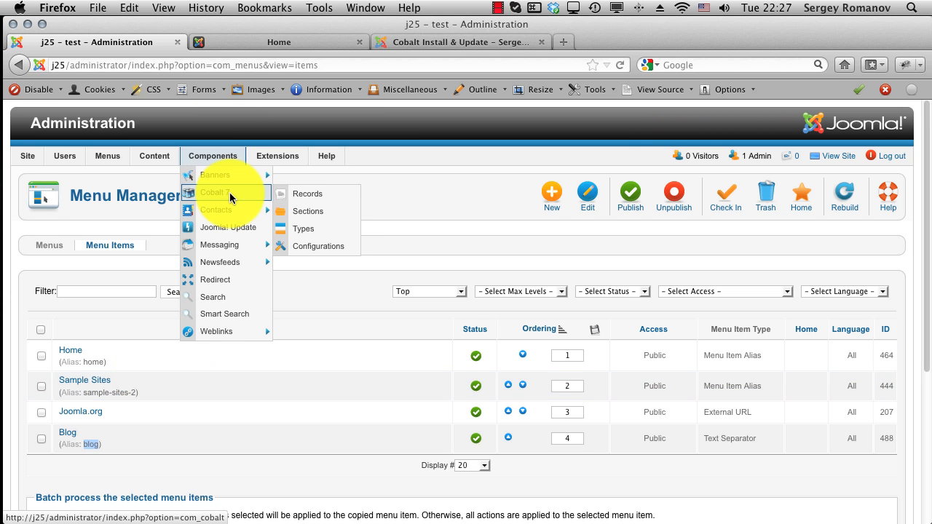
pyautogui.click(325, 231)
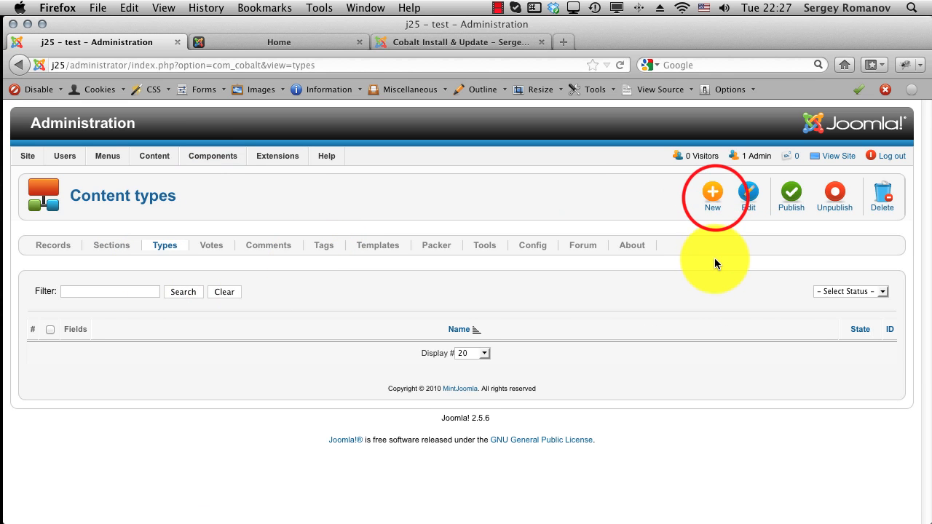
pyautogui.click(714, 198)
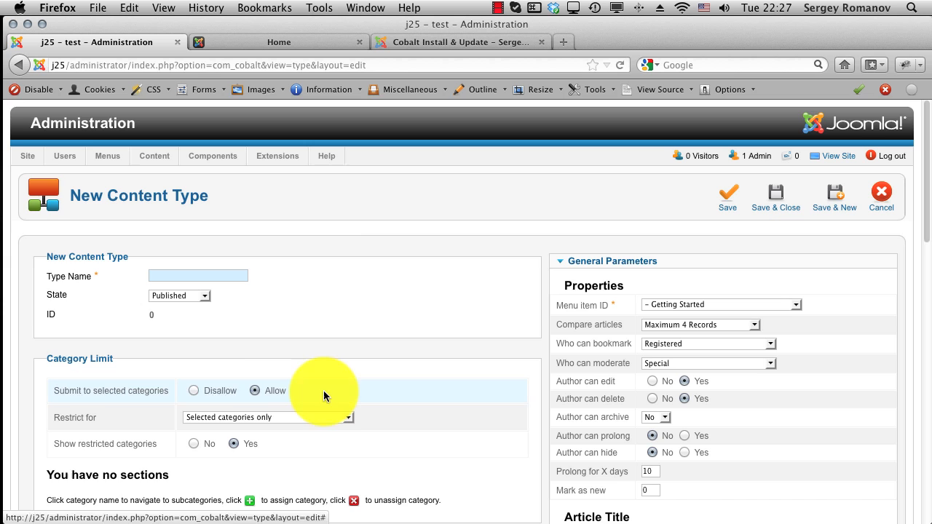
pyautogui.scroll(-2, 194, 353)
pyautogui.click(170, 234)
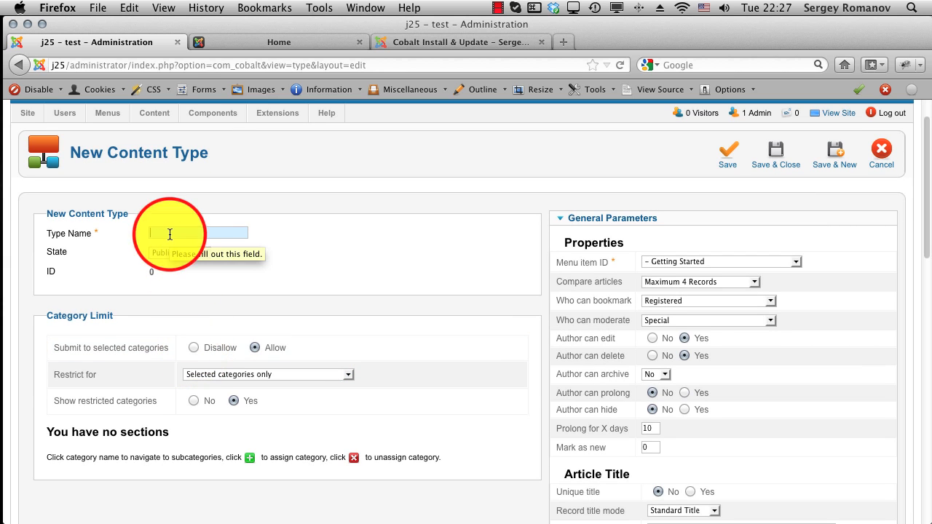
pyautogui.write('Blog ')
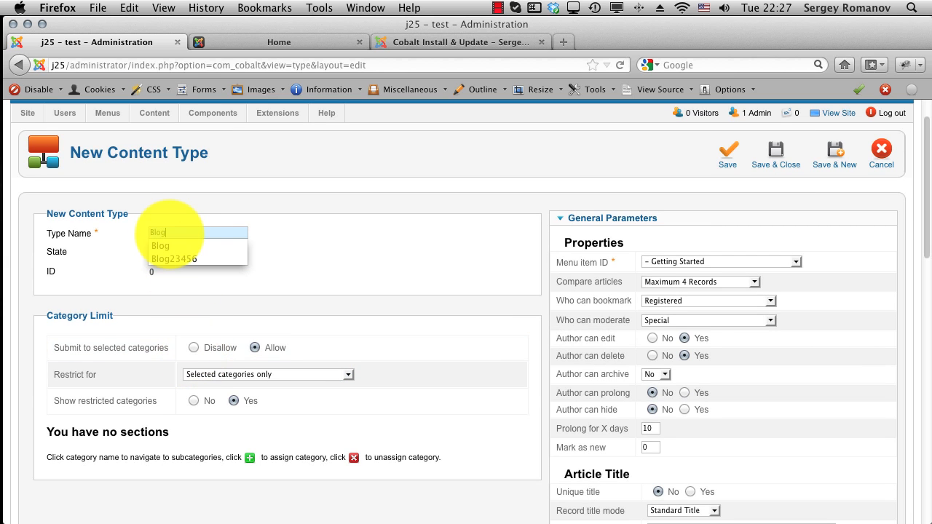
pyautogui.write('Pos')
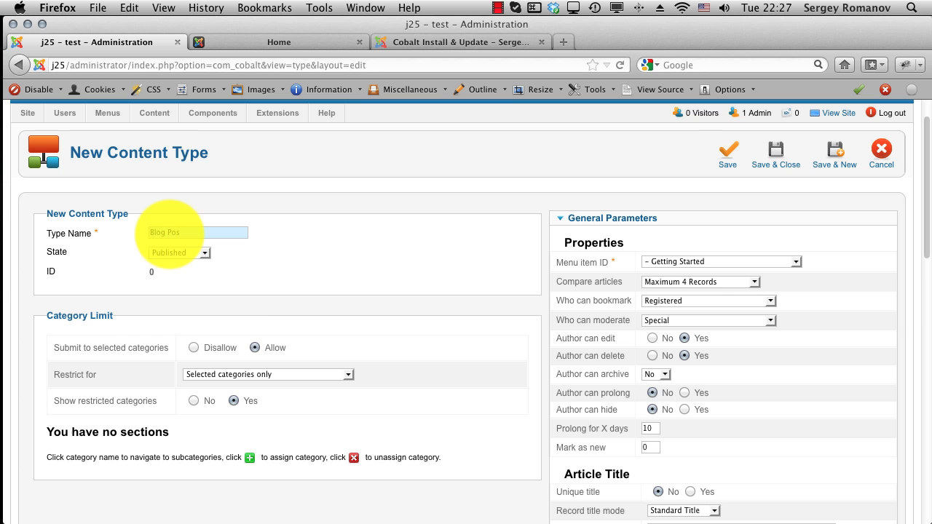
pyautogui.write('t')
# Step: Set the content type's Menu item ID to the Blog menu item
pyautogui.scroll(-2, 239, 304)
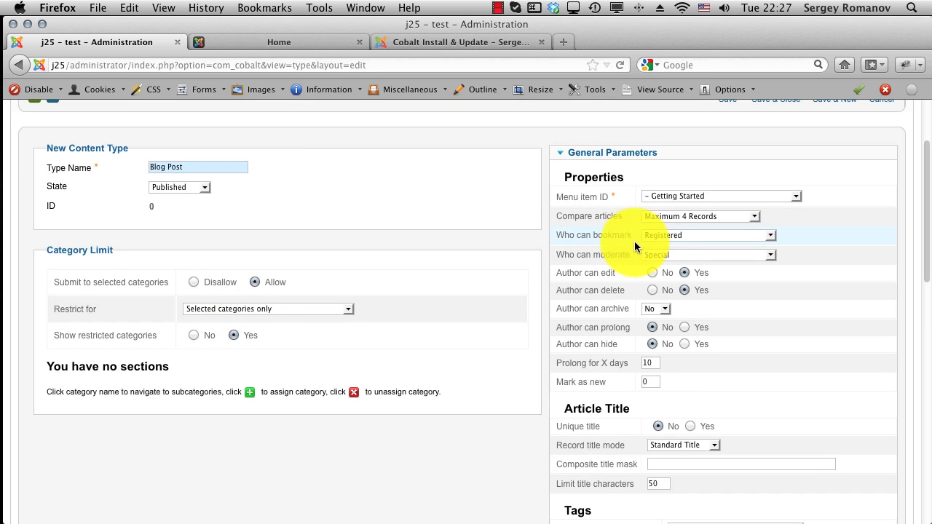
pyautogui.click(688, 217)
pyautogui.click(684, 197)
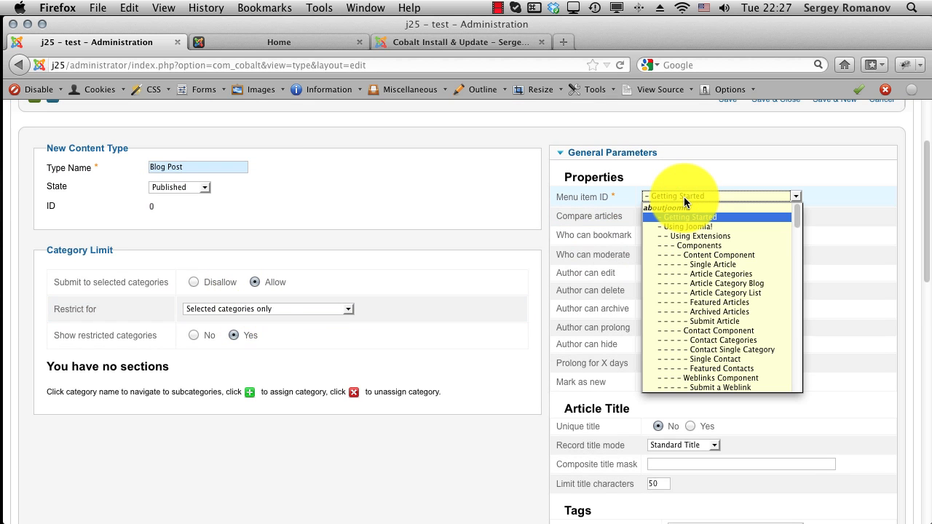
pyautogui.scroll(-15, 720, 282)
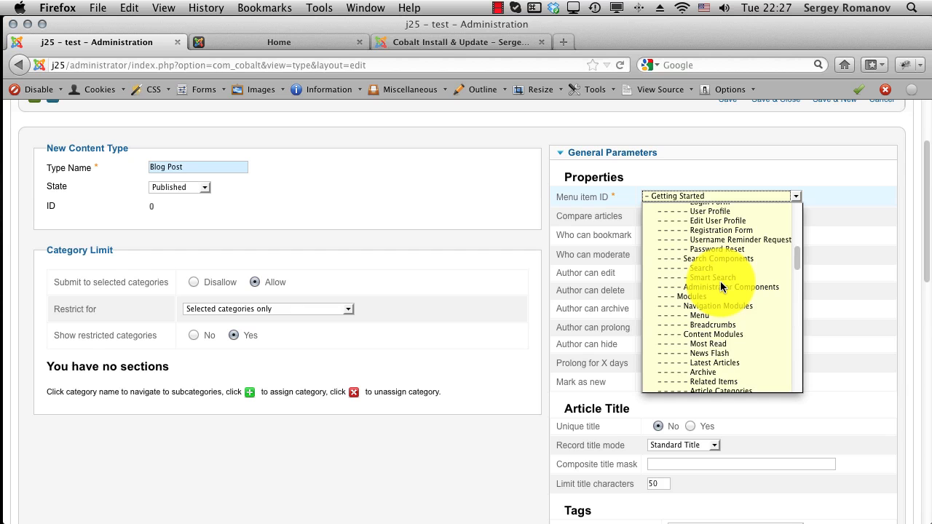
pyautogui.scroll(-15, 720, 284)
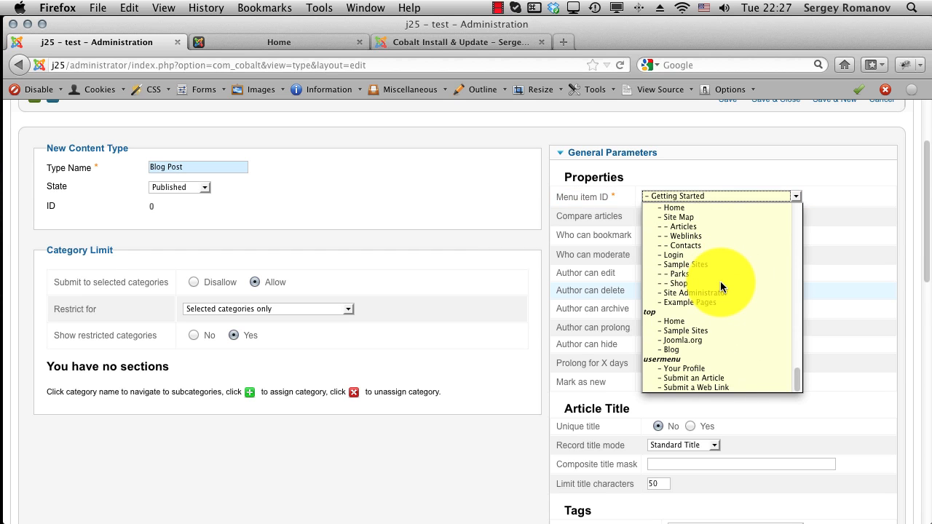
pyautogui.click(683, 349)
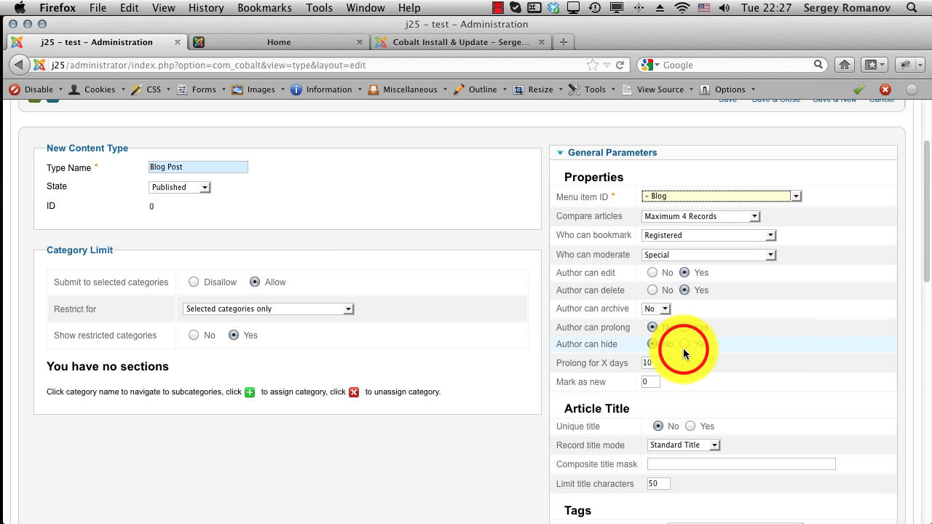
pyautogui.click(412, 234)
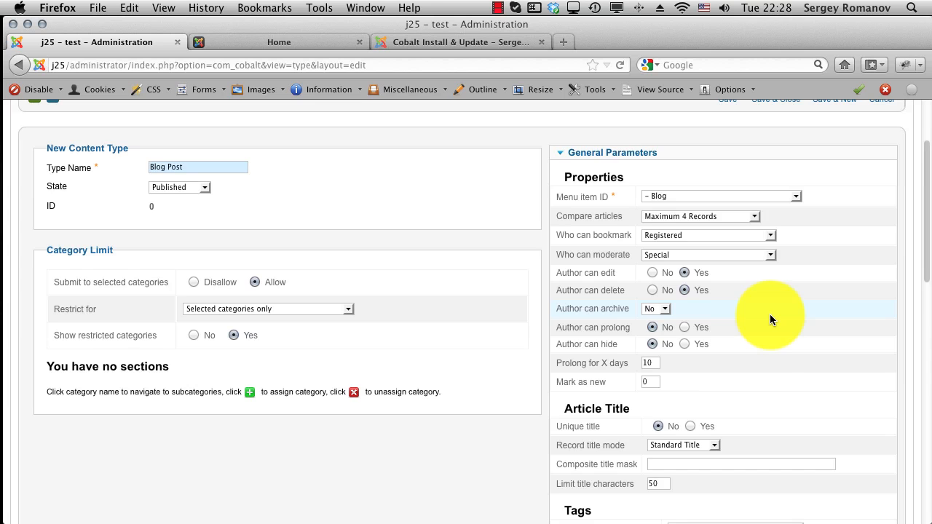
# Step: Collapse General Parameters and expand the Submission Parameters section
pyautogui.scroll(-2, 769, 314)
pyautogui.scroll(6, 769, 313)
pyautogui.click(579, 240)
pyautogui.click(590, 264)
pyautogui.scroll(-6, 593, 271)
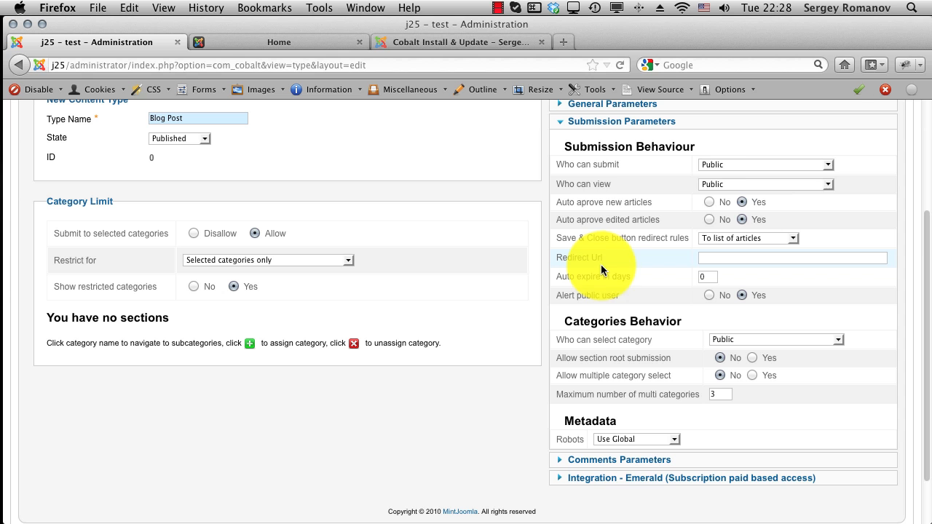
# Step: Set Who can submit to Registered and Who can select category to No one
pyautogui.click(773, 162)
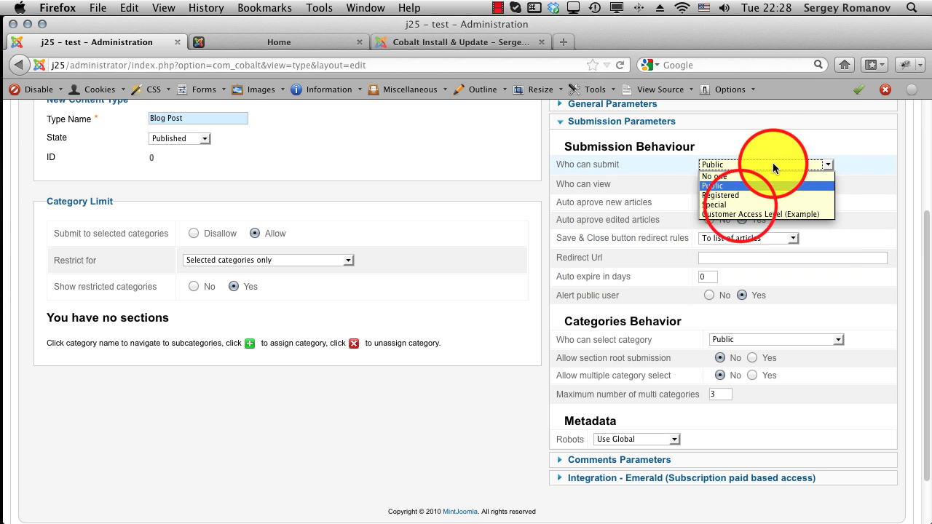
pyautogui.click(740, 204)
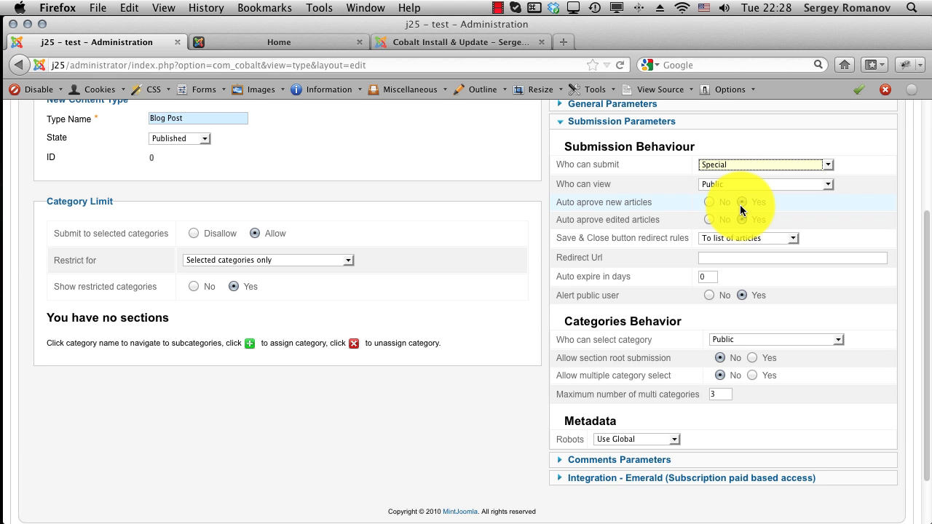
pyautogui.click(714, 162)
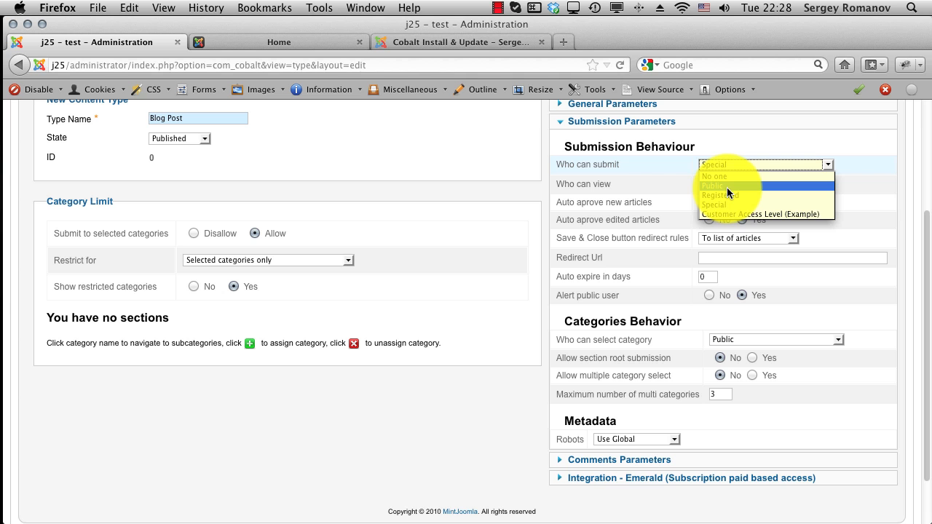
pyautogui.click(730, 196)
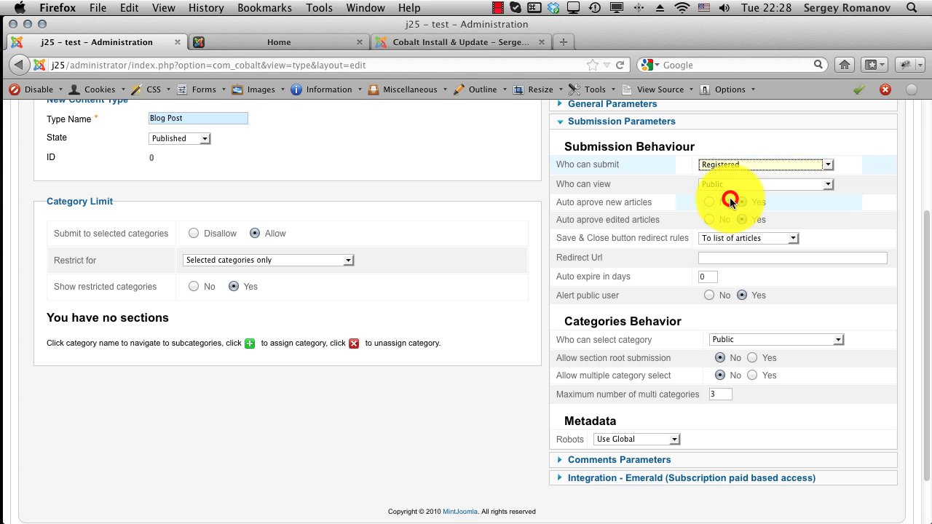
pyautogui.scroll(-2, 691, 278)
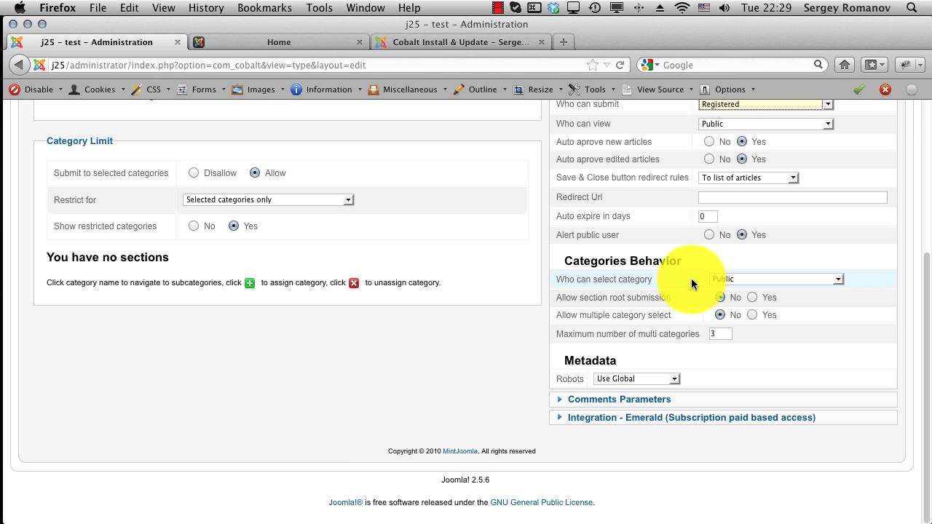
pyautogui.moveTo(644, 275)
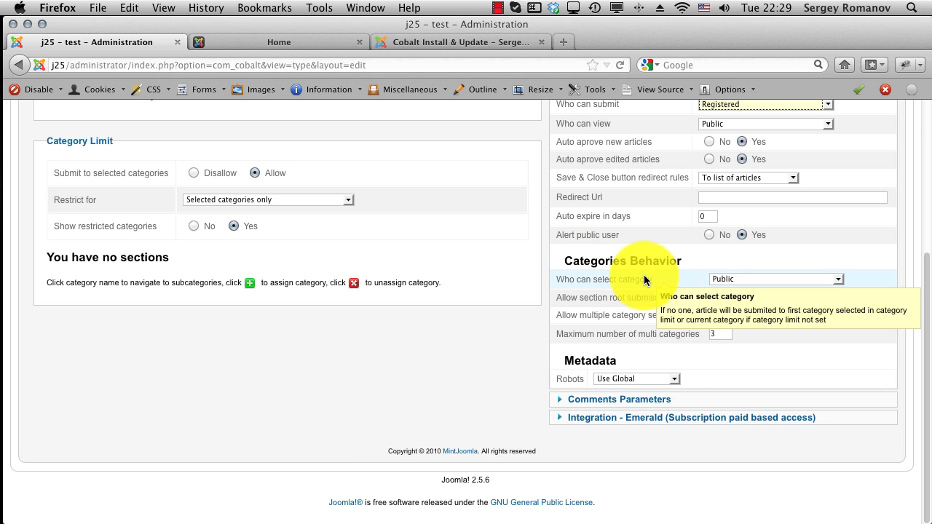
pyautogui.click(722, 280)
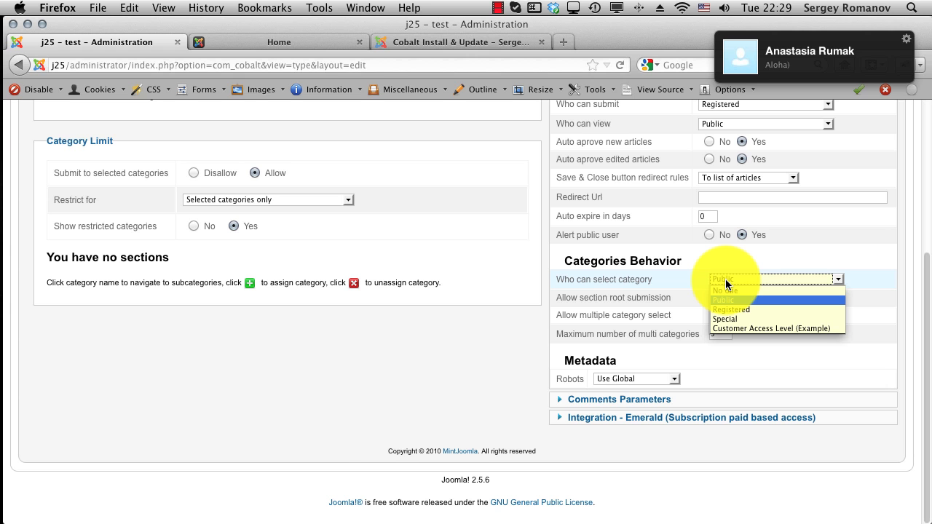
pyautogui.click(726, 290)
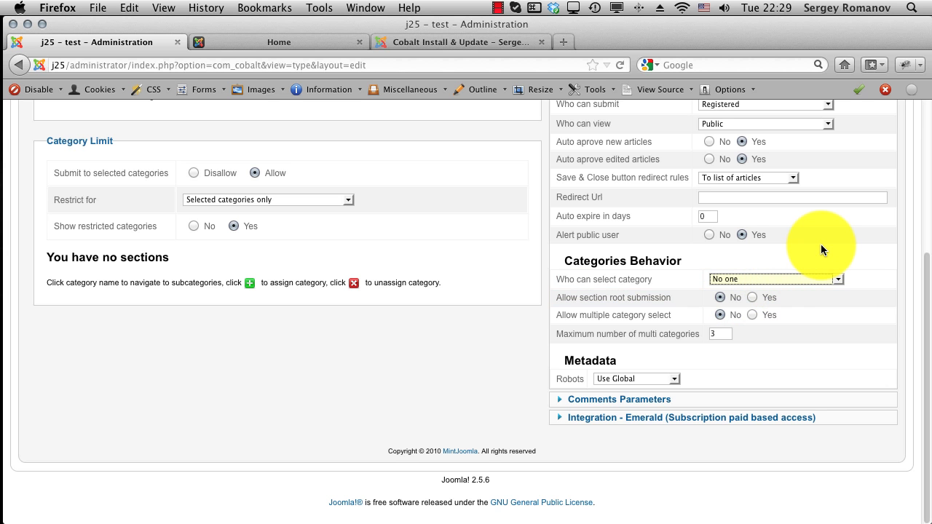
pyautogui.scroll(5, 829, 271)
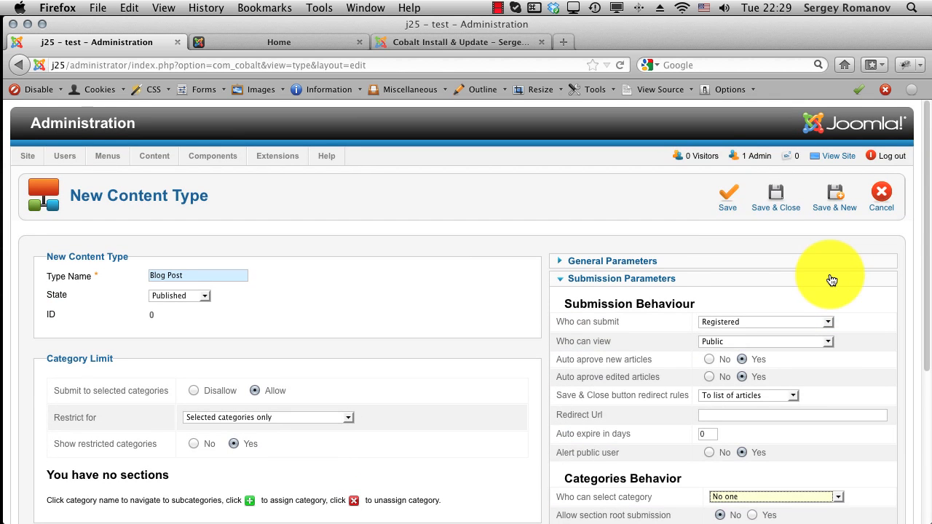
# Step: Save the Blog Post type and start a new field from its Fields list
pyautogui.click(773, 198)
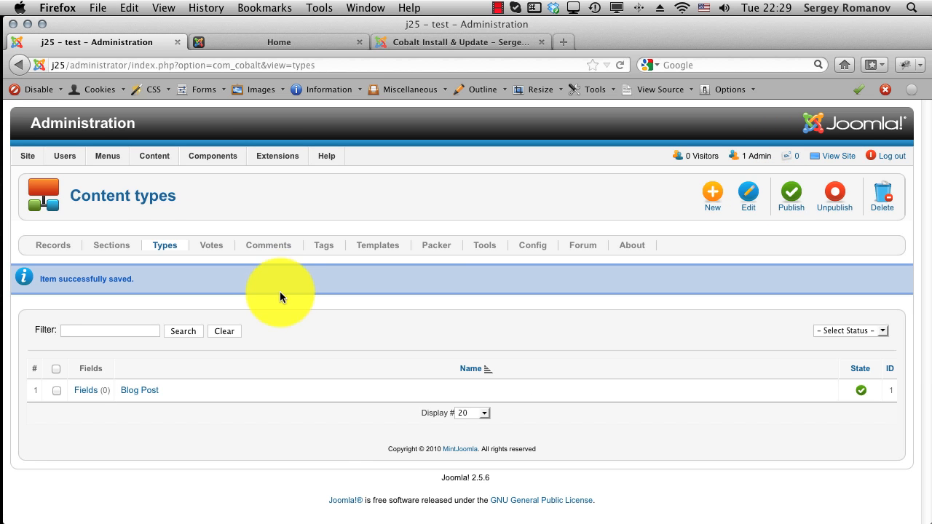
pyautogui.click(80, 397)
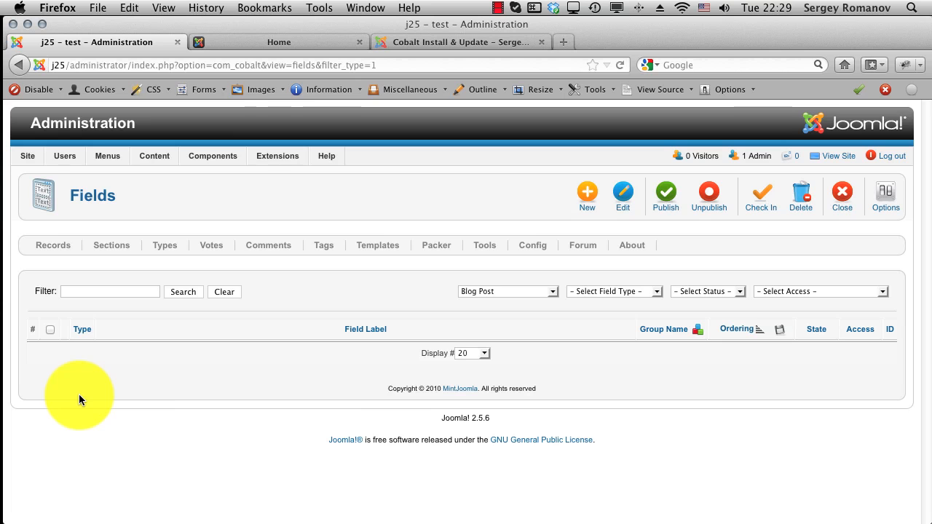
pyautogui.click(586, 193)
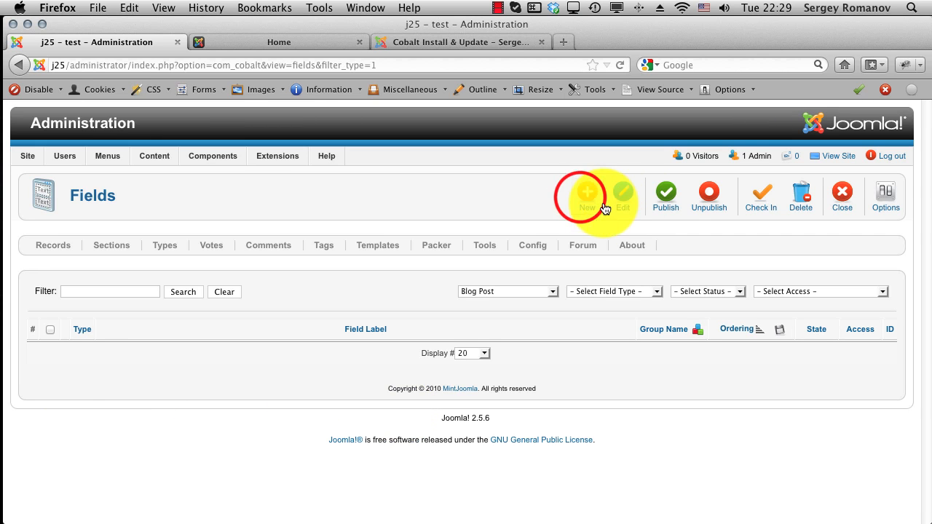
pyautogui.scroll(-2, 549, 338)
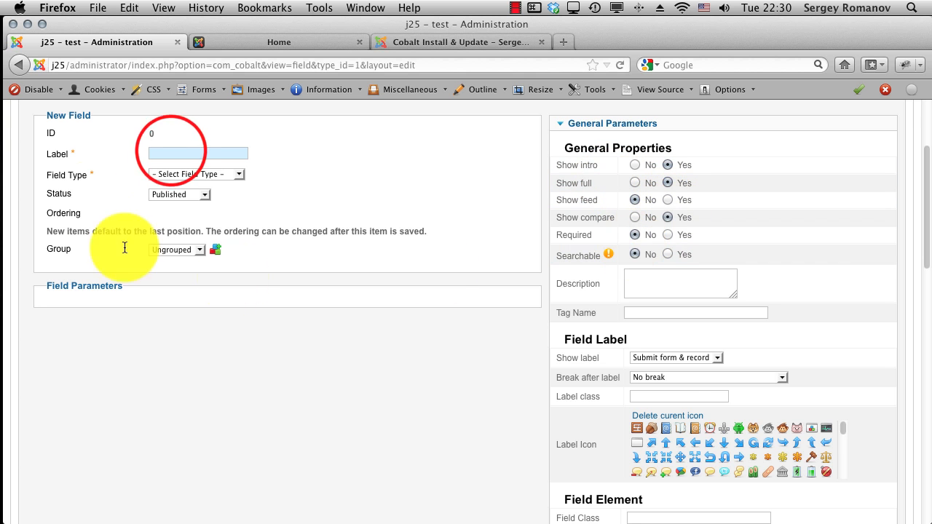
# Step: Label the new field 'Post' and make it a Textarea field
pyautogui.click(171, 151)
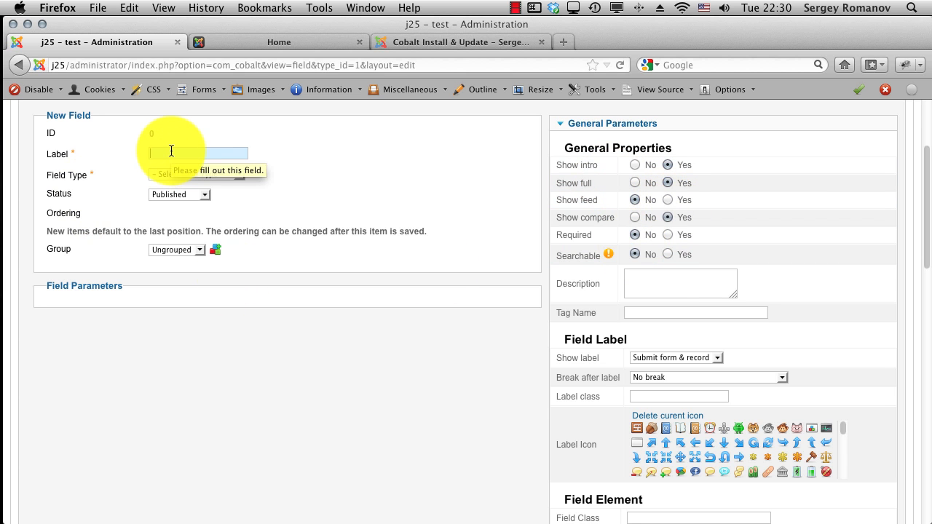
pyautogui.write('Post')
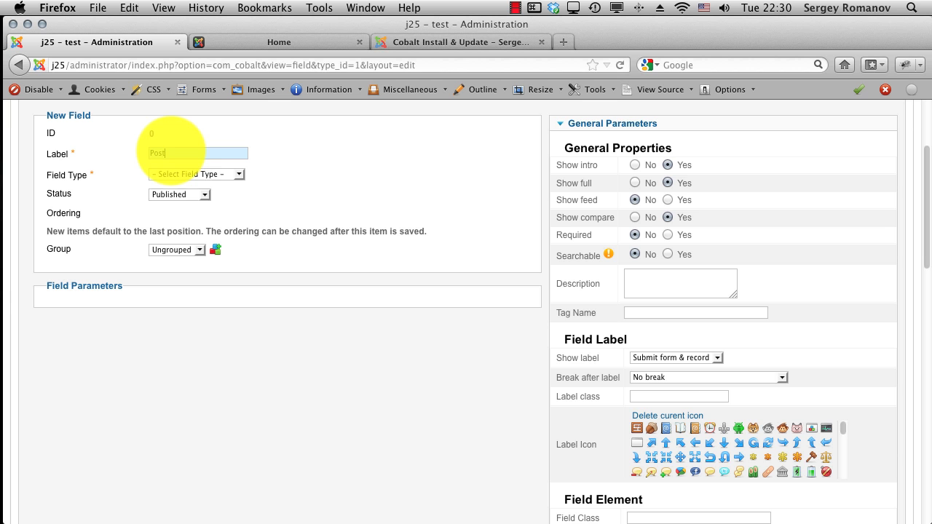
pyautogui.click(184, 172)
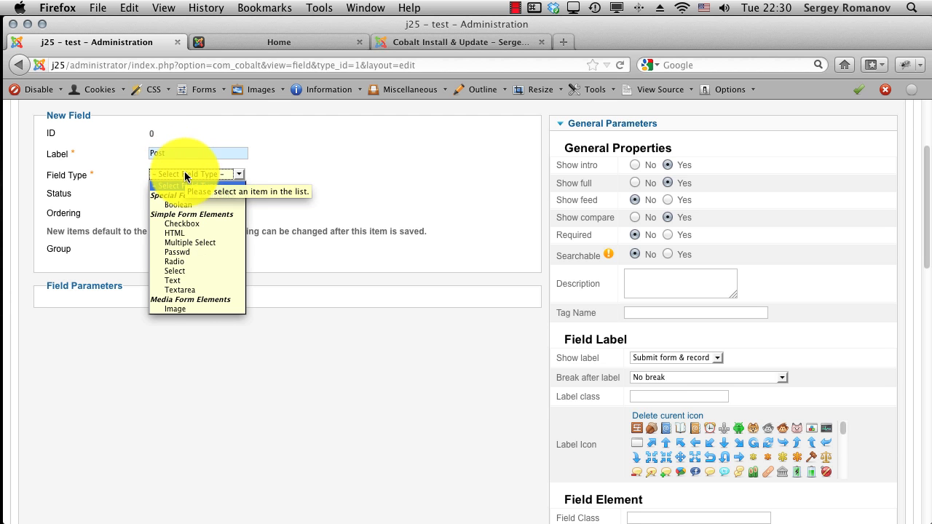
pyautogui.click(188, 290)
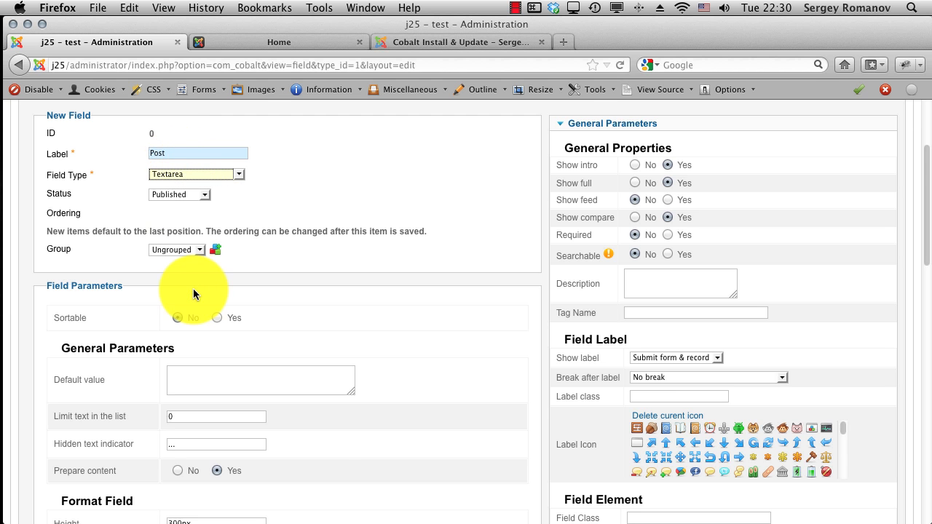
# Step: Set the textarea's Grow max height to 550 px and save the field
pyautogui.scroll(-5, 335, 276)
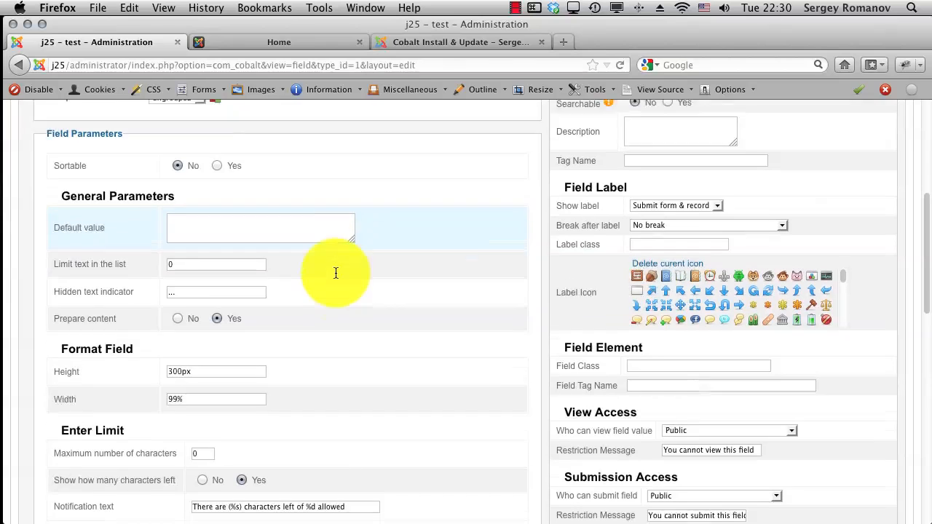
pyautogui.scroll(-2, 335, 275)
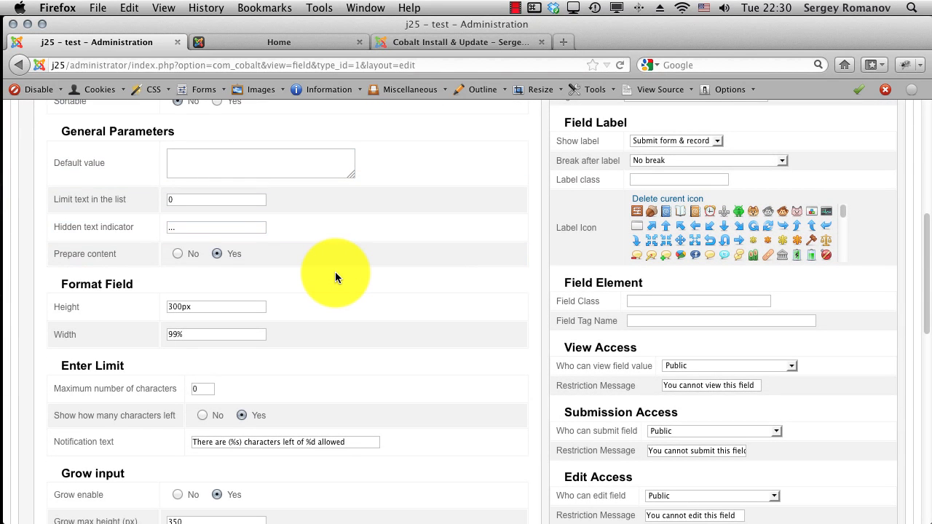
pyautogui.scroll(-2, 335, 275)
pyautogui.scroll(-1, 338, 271)
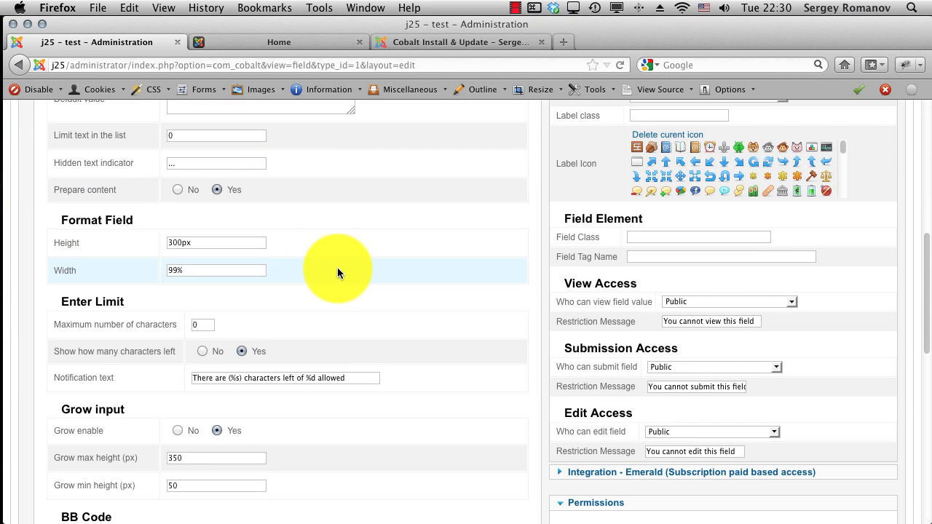
pyautogui.scroll(-3, 191, 271)
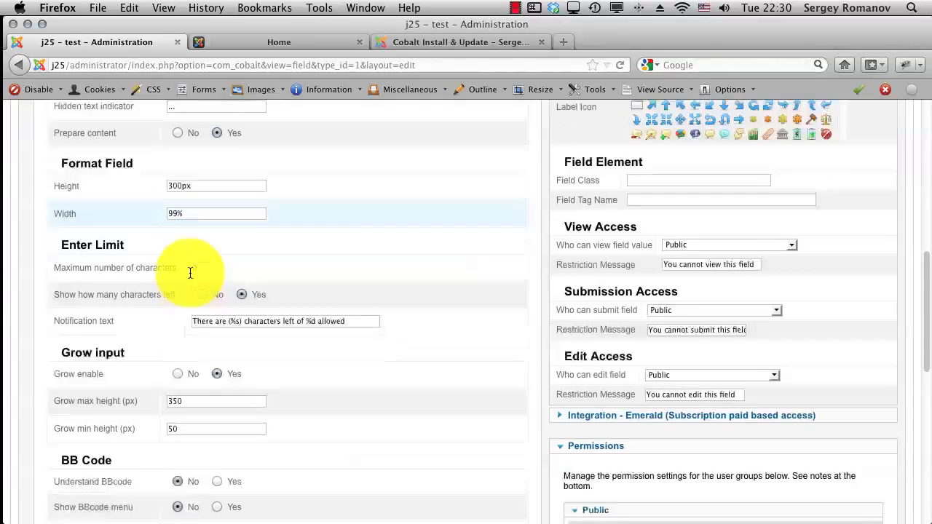
pyautogui.click(173, 385)
pyautogui.press('BackSpace')
pyautogui.write('5')
pyautogui.click(309, 397)
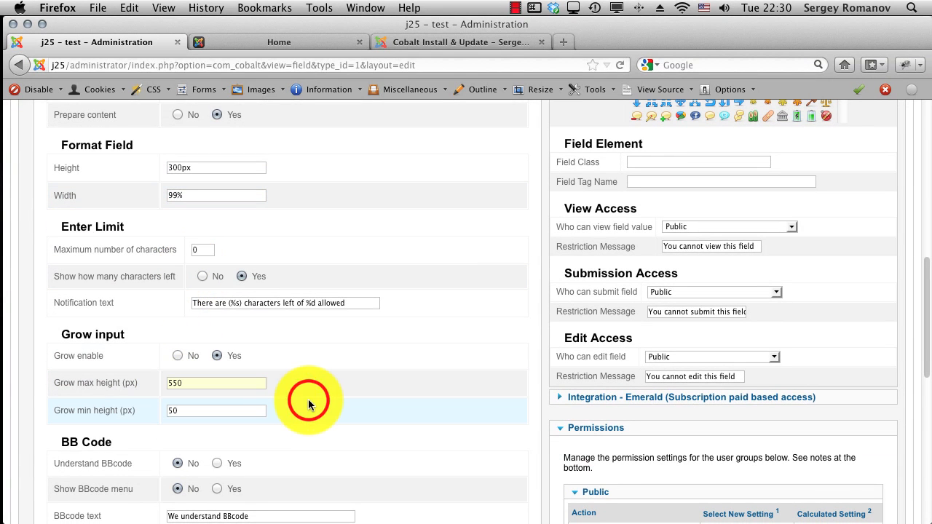
pyautogui.scroll(-6, 308, 399)
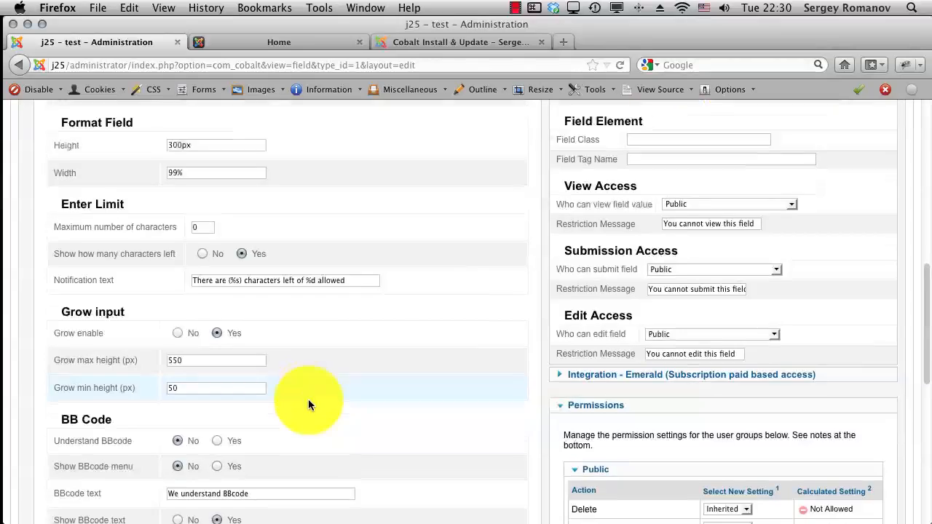
pyautogui.scroll(-5, 262, 318)
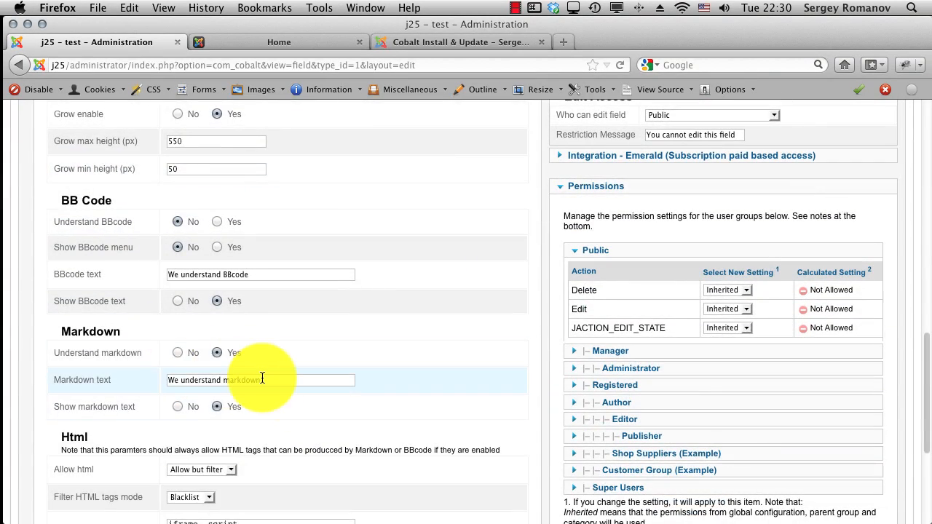
pyautogui.scroll(11, 262, 376)
pyautogui.scroll(8, 262, 376)
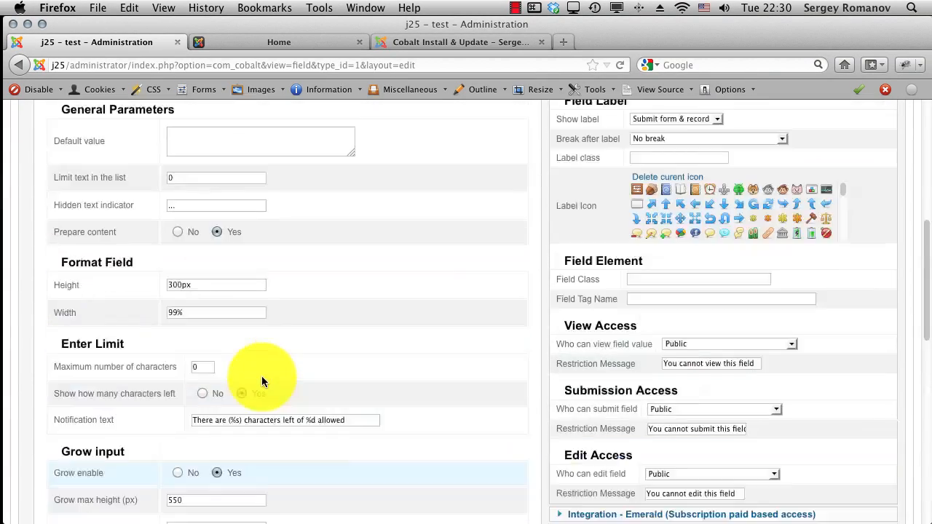
pyautogui.scroll(1, 262, 376)
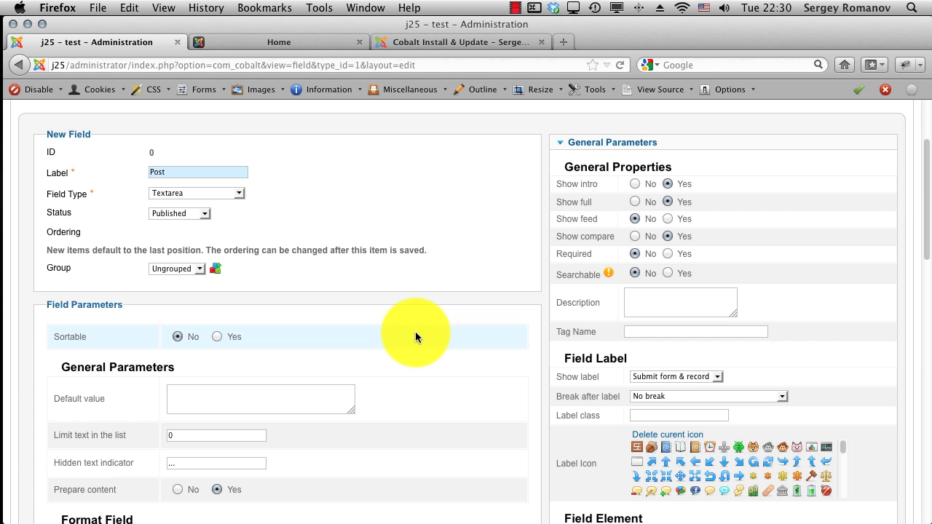
pyautogui.scroll(3, 415, 331)
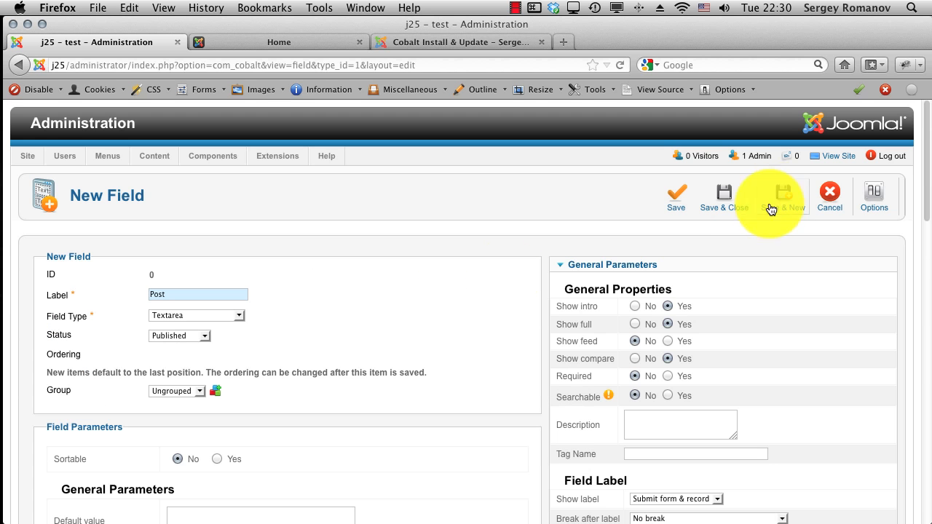
pyautogui.click(737, 203)
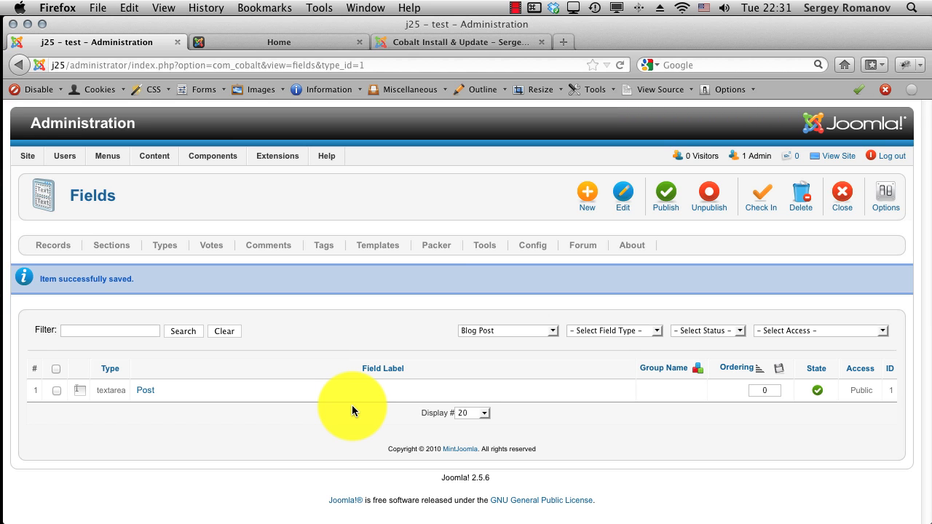
# Step: Go to the Sections list and start a new section
pyautogui.click(113, 247)
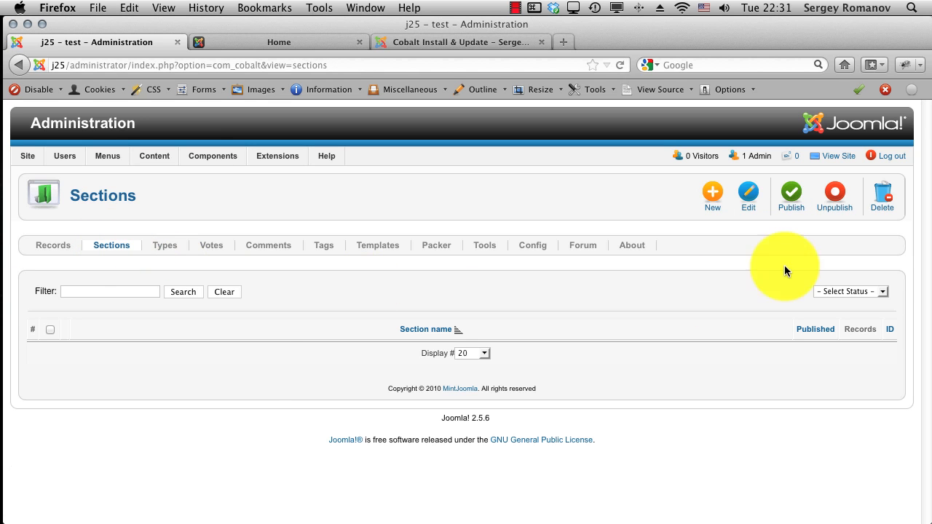
pyautogui.click(714, 201)
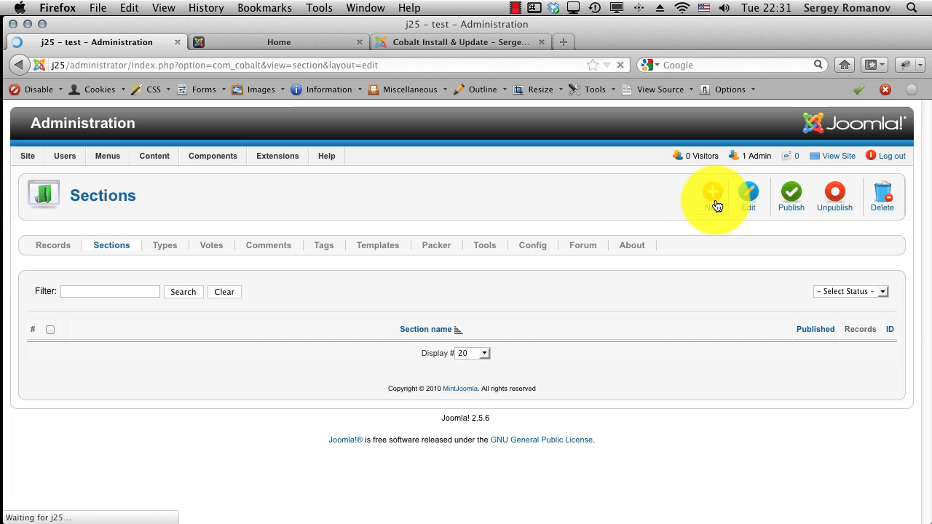
pyautogui.scroll(-1, 672, 299)
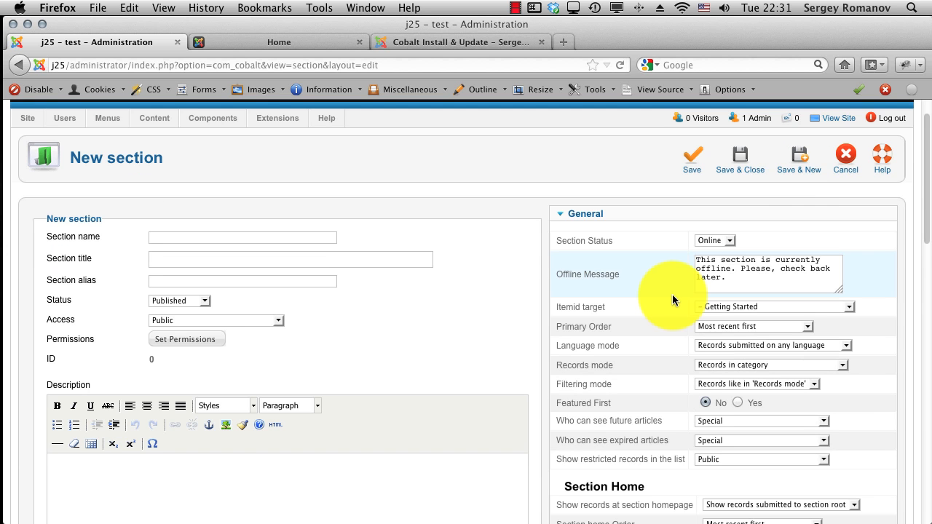
# Step: Target the section at the Blog menu item and allow Blog Post submissions
pyautogui.click(699, 303)
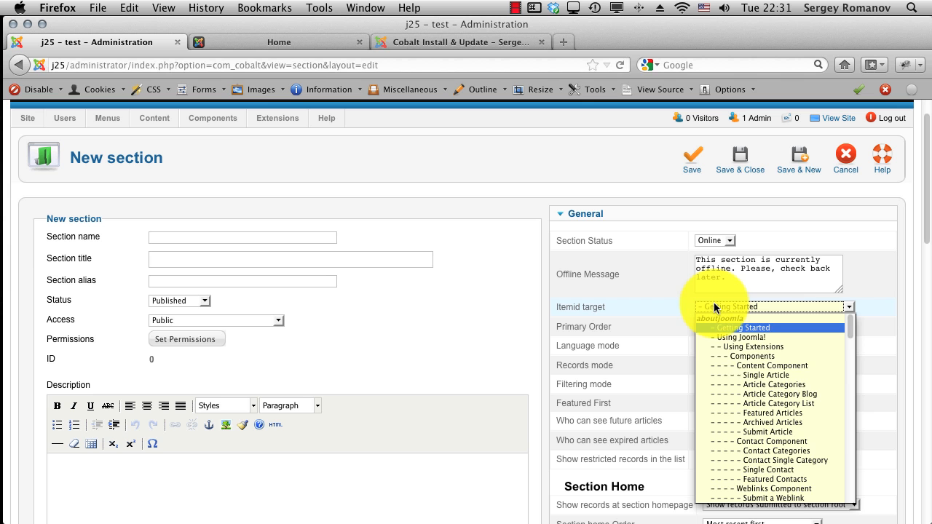
pyautogui.scroll(-15, 721, 335)
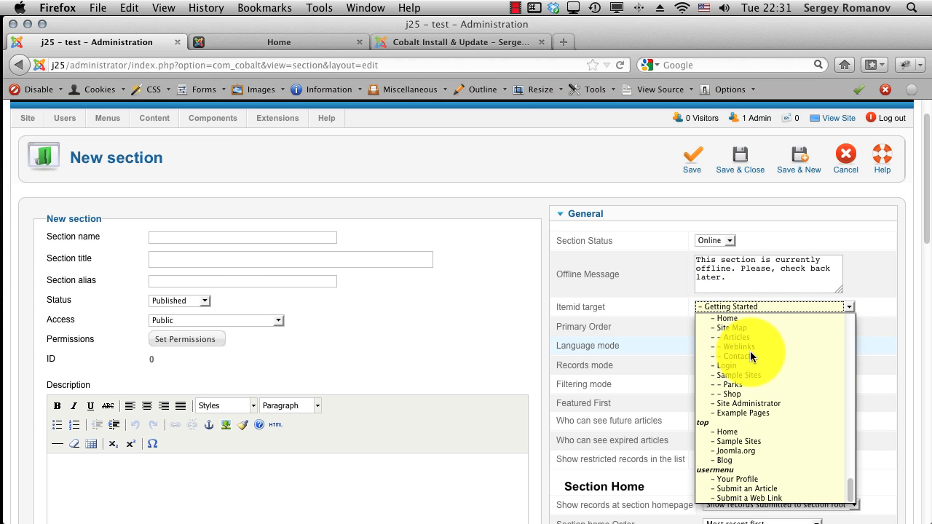
pyautogui.click(729, 461)
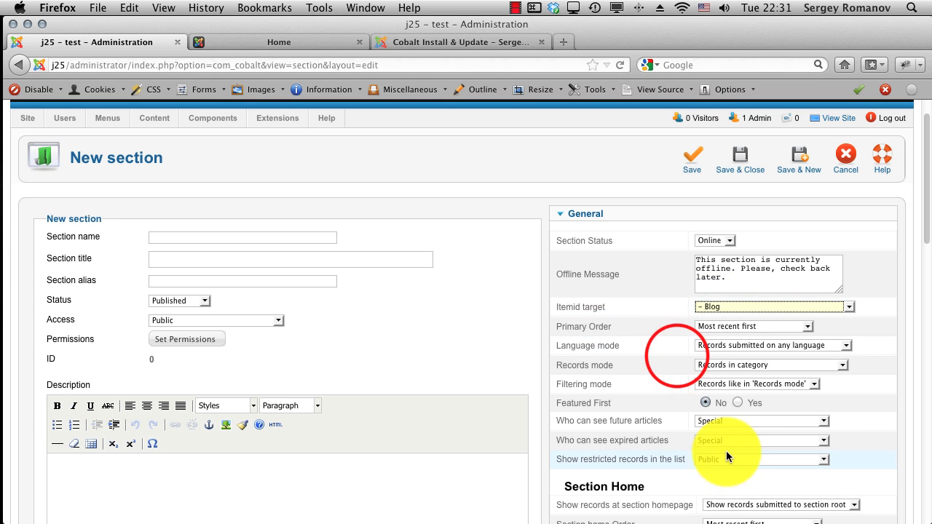
pyautogui.click(662, 358)
pyautogui.scroll(-3, 677, 355)
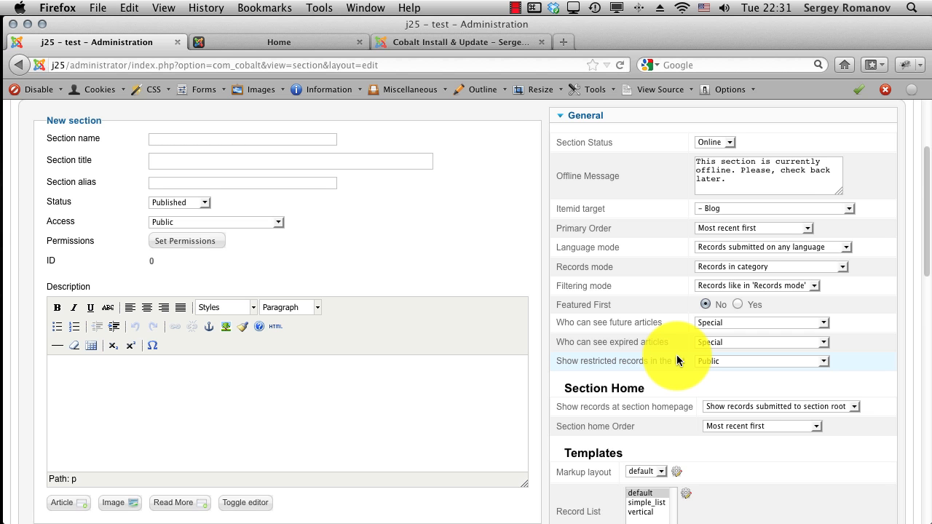
pyautogui.scroll(-5, 721, 406)
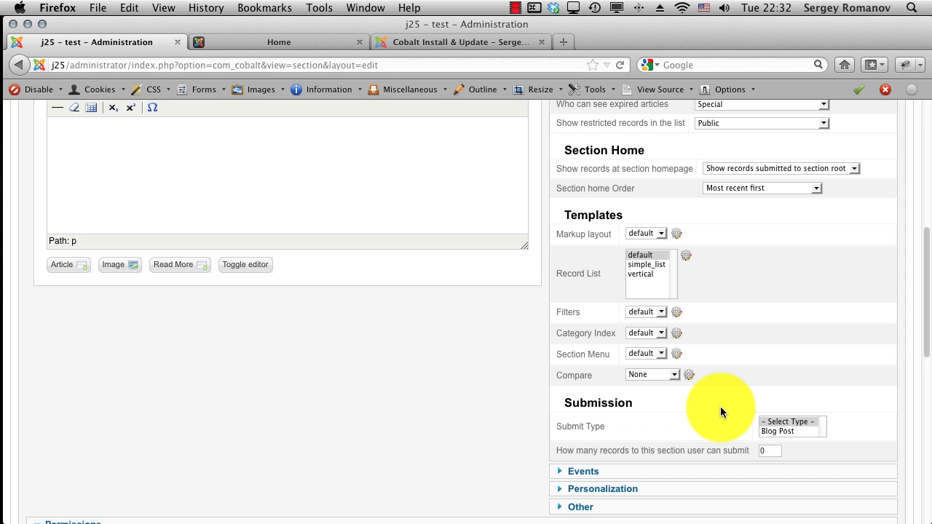
pyautogui.scroll(-2, 721, 406)
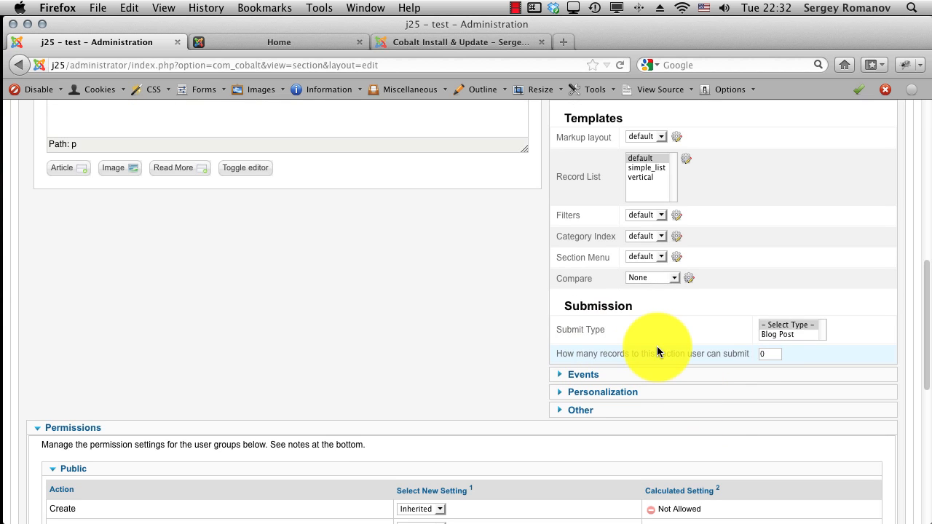
pyautogui.click(781, 334)
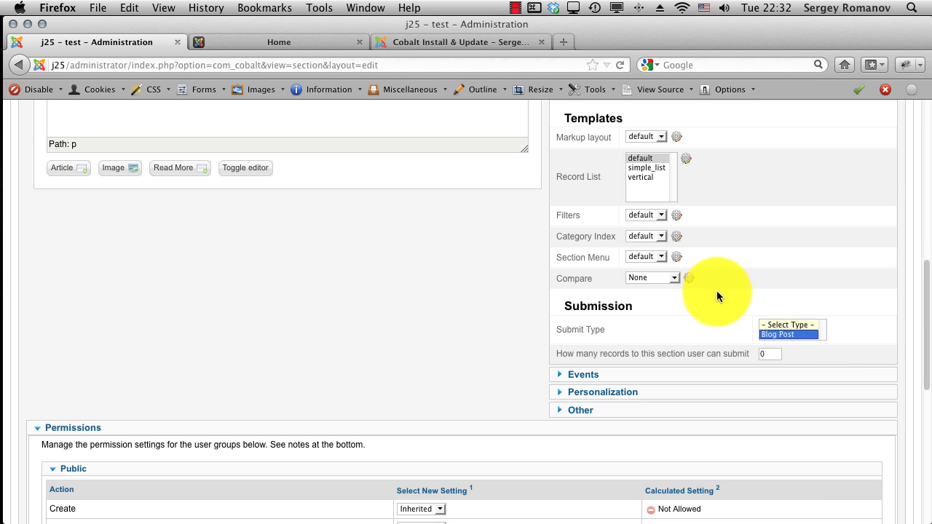
# Step: Enter 'Blog' as both section name and title, then save the section
pyautogui.scroll(10, 716, 290)
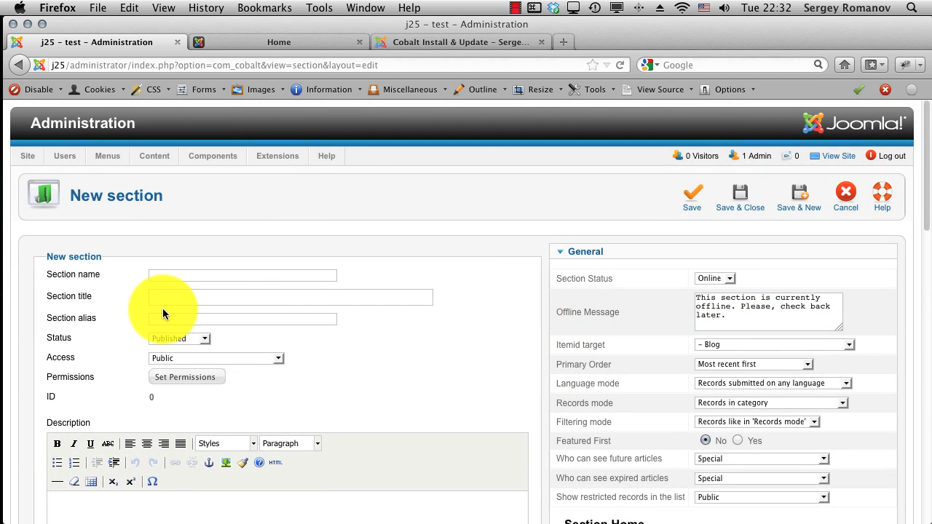
pyautogui.click(165, 273)
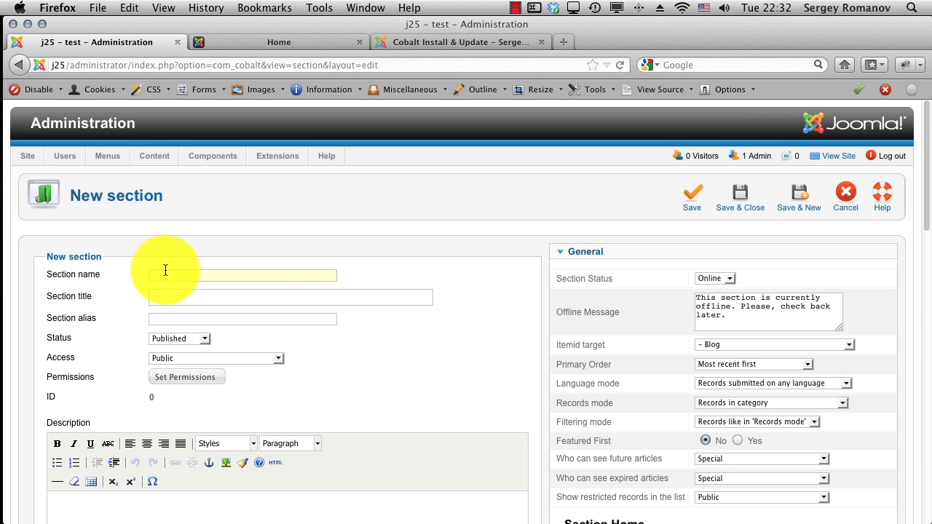
pyautogui.write('Blog')
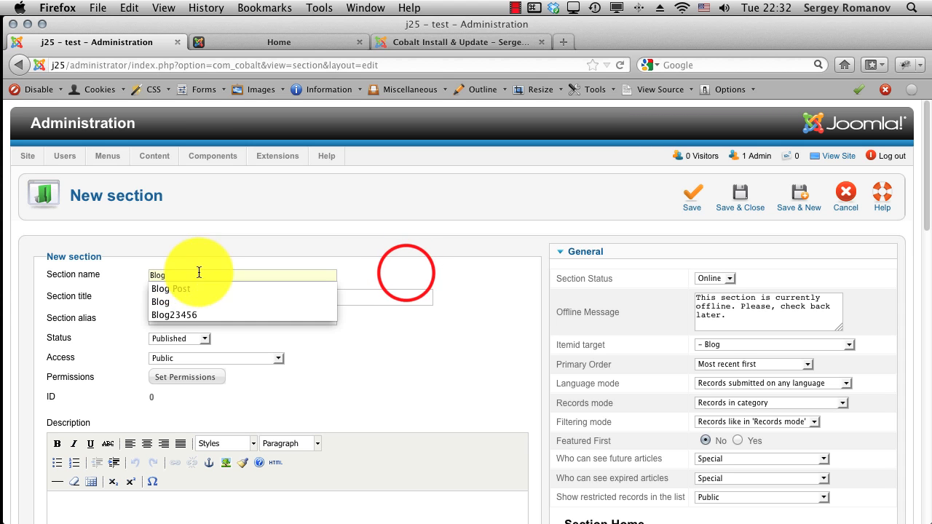
pyautogui.click(406, 271)
pyautogui.scroll(-1, 405, 271)
pyautogui.click(225, 256)
pyautogui.write('Blog')
pyautogui.click(360, 306)
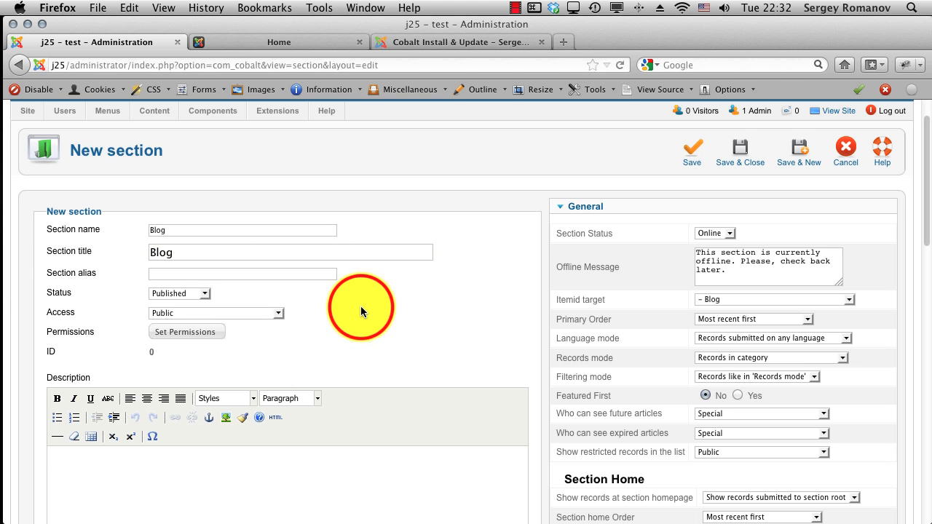
pyautogui.click(740, 150)
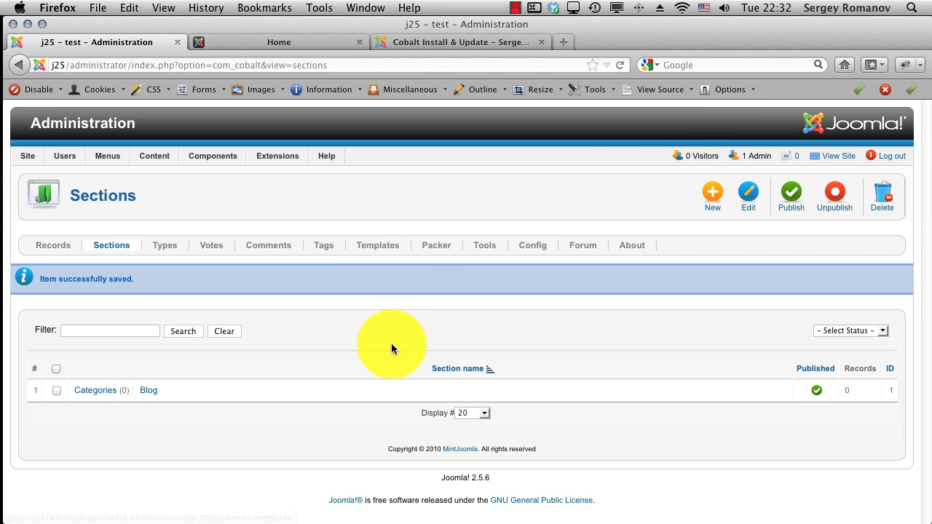
# Step: Start a new category in the Blog section and review its Articles Itemid override choices
pyautogui.click(88, 397)
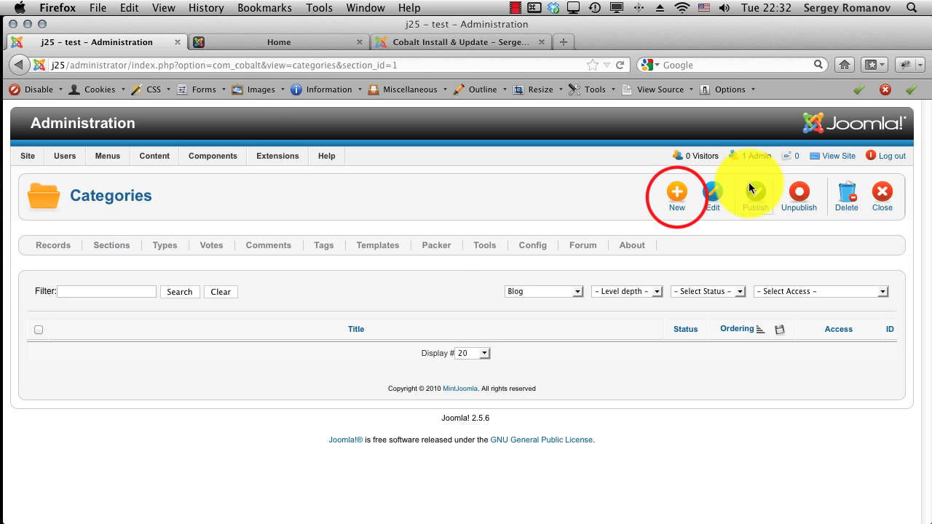
pyautogui.click(677, 197)
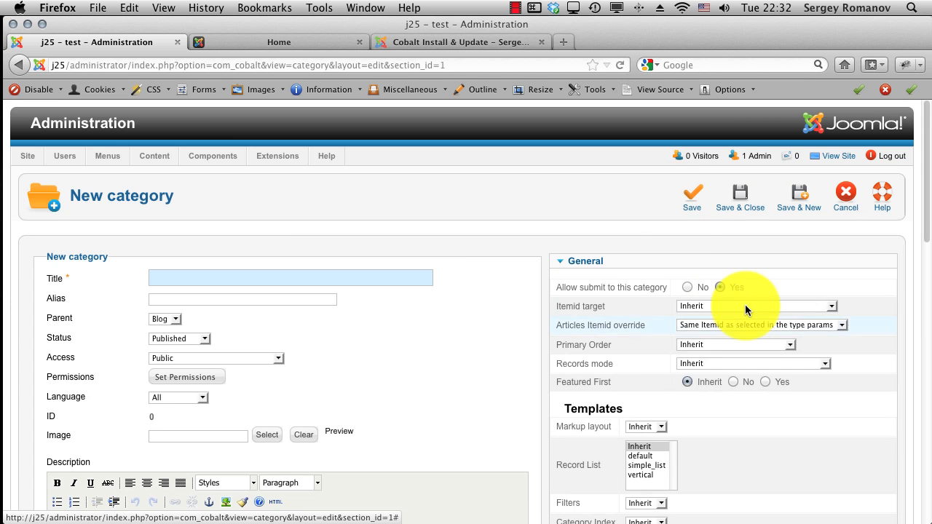
pyautogui.scroll(-1, 743, 321)
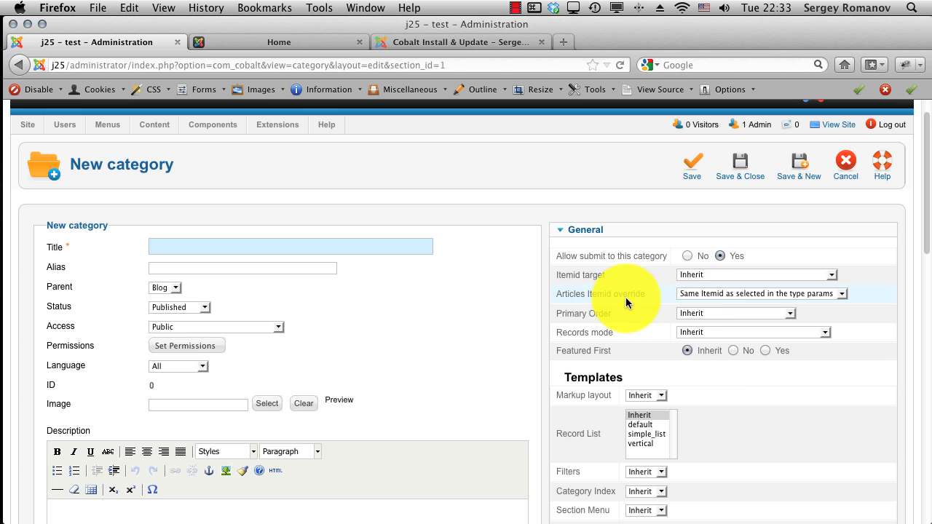
pyautogui.click(704, 298)
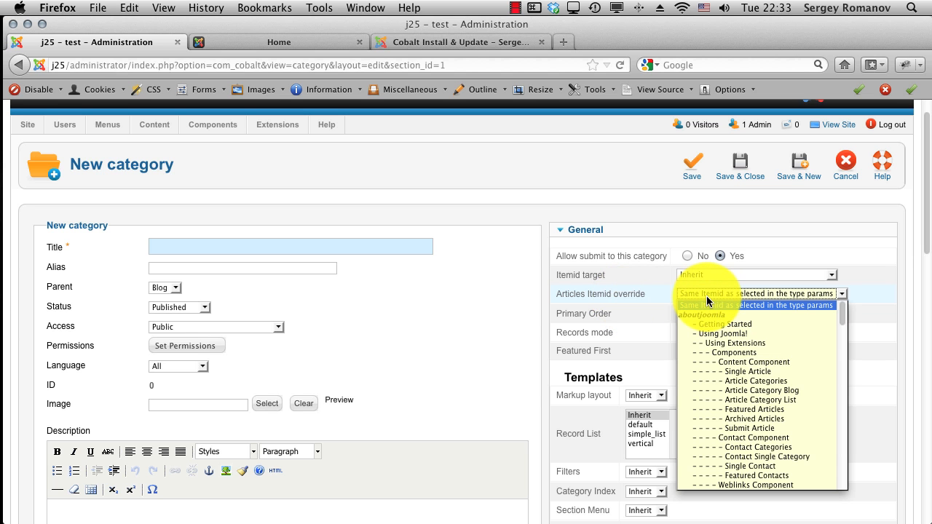
pyautogui.click(645, 297)
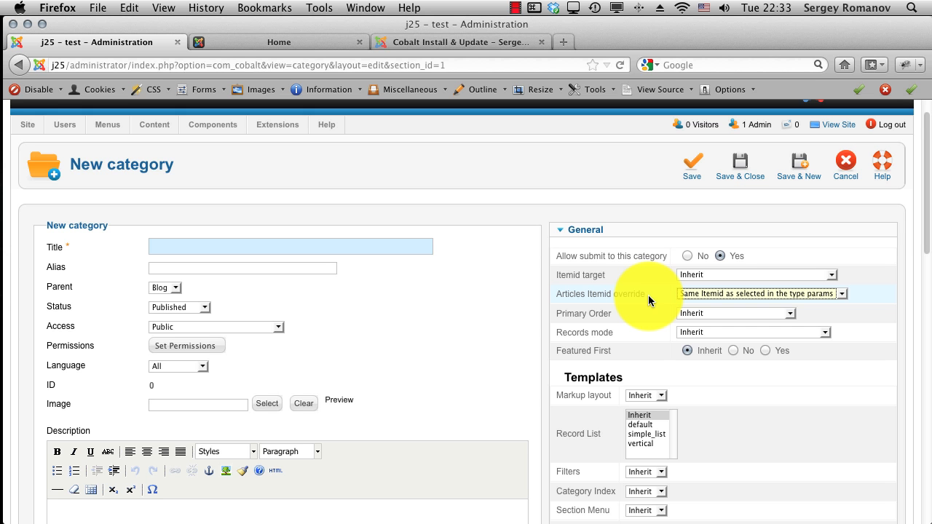
# Step: Browse MintJoomla's Cobalt 7 Special Fields downloads to the Multiple Level Select field page
pyautogui.click(509, 44)
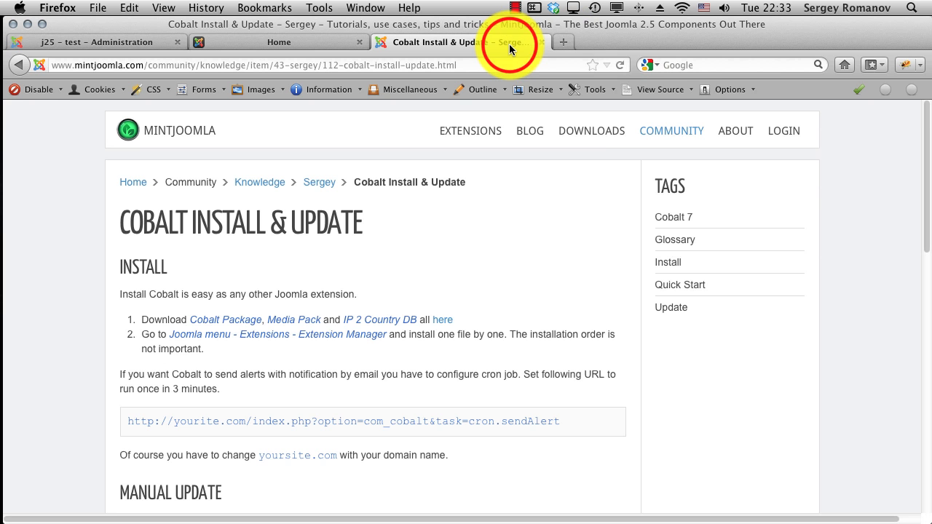
pyautogui.rightClick(573, 242)
pyautogui.click(588, 129)
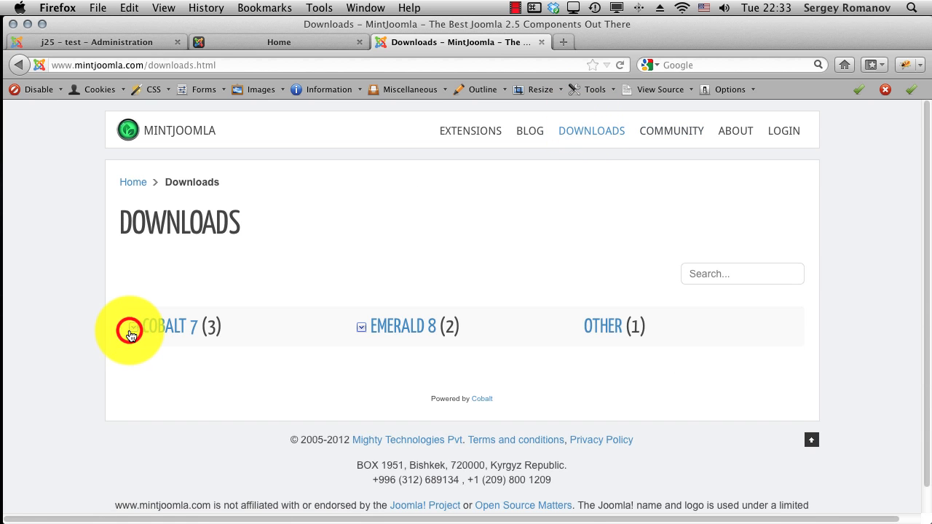
pyautogui.click(130, 334)
pyautogui.scroll(-3, 150, 360)
pyautogui.click(207, 268)
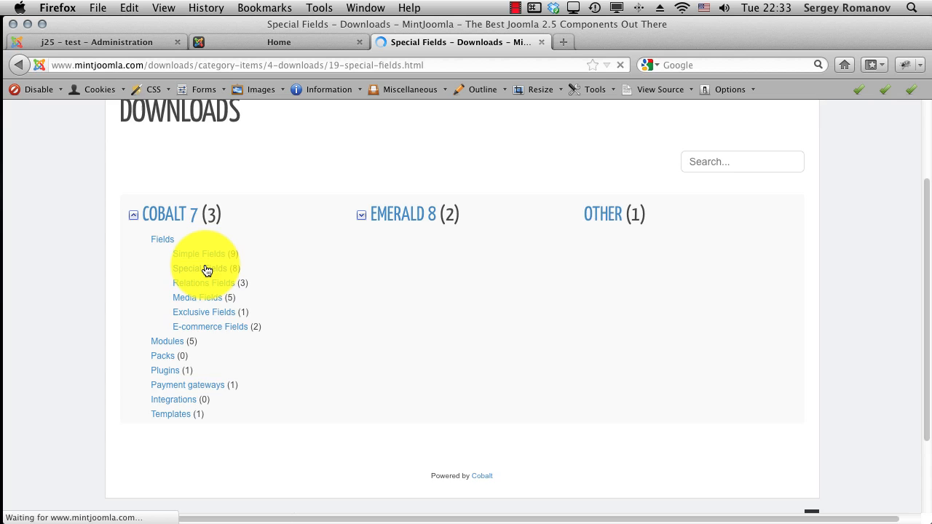
pyautogui.scroll(-5, 211, 269)
pyautogui.scroll(3, 213, 269)
pyautogui.click(219, 272)
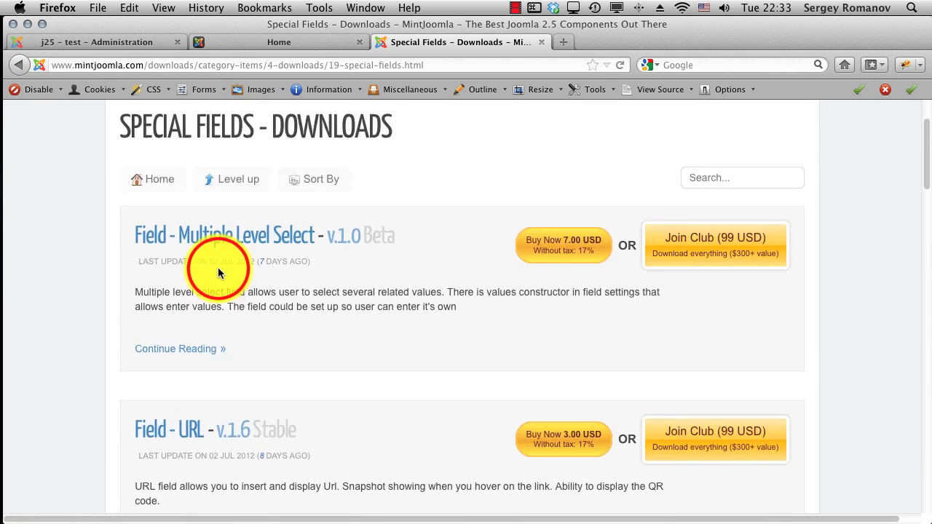
pyautogui.scroll(1, 218, 268)
pyautogui.click(209, 268)
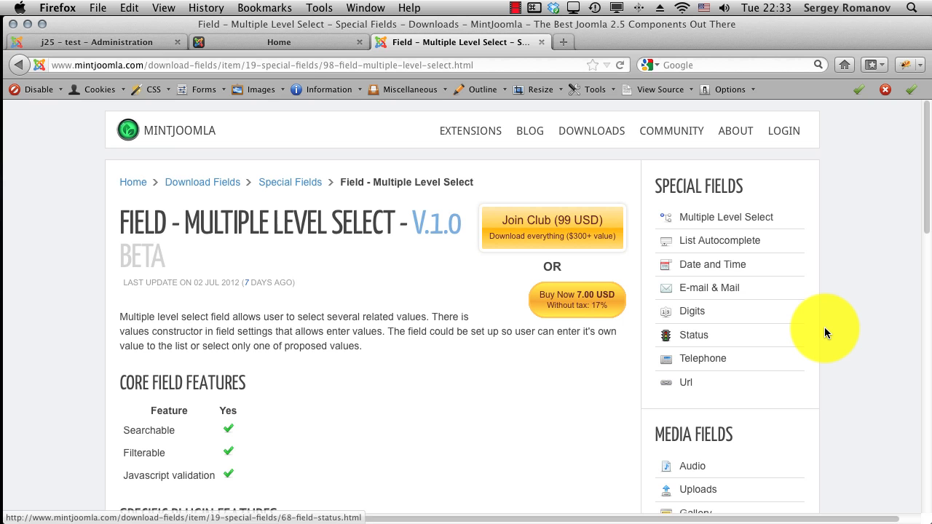
# Step: Open the Package - Cobalt 7 download page, then return to the administration
pyautogui.scroll(-5, 825, 328)
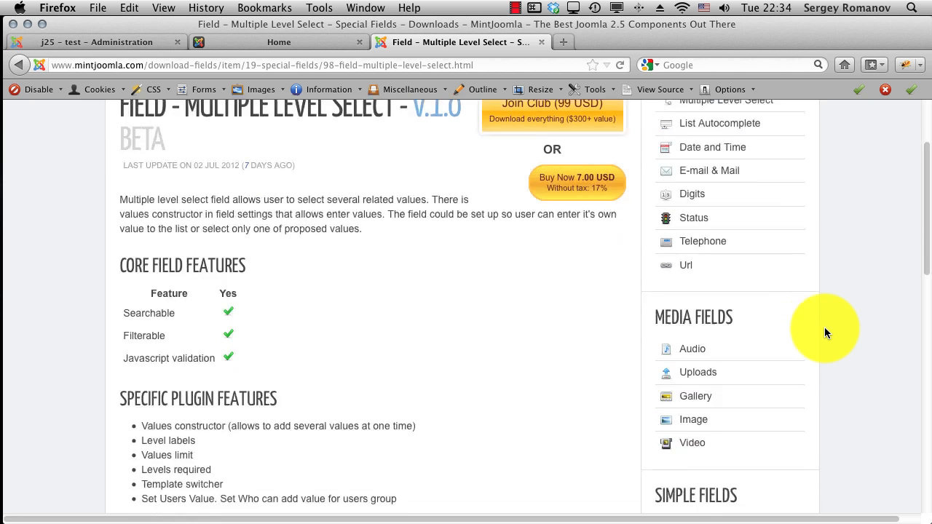
pyautogui.scroll(5, 825, 329)
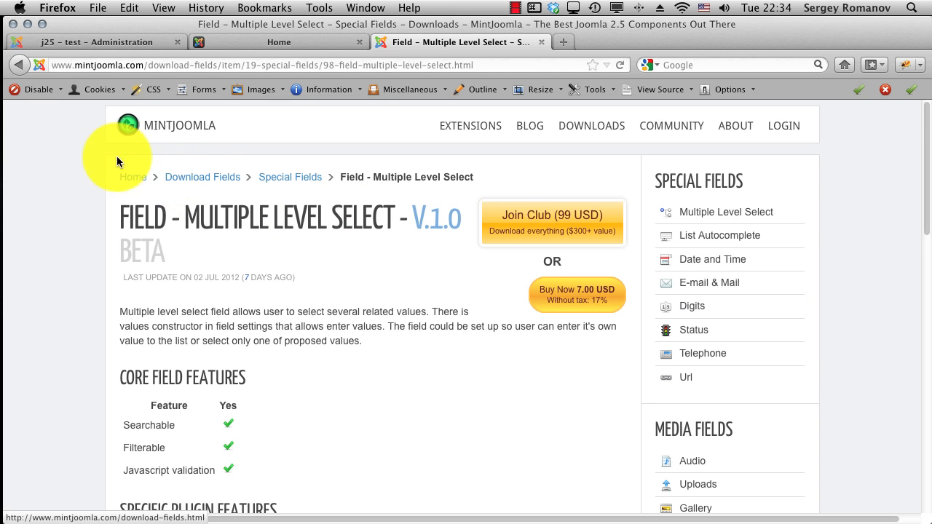
pyautogui.click(187, 177)
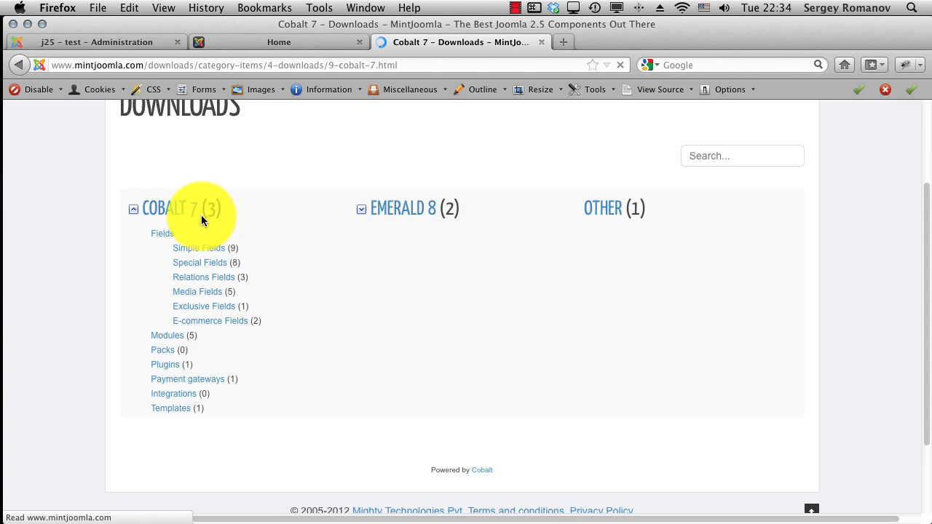
pyautogui.scroll(-5, 362, 321)
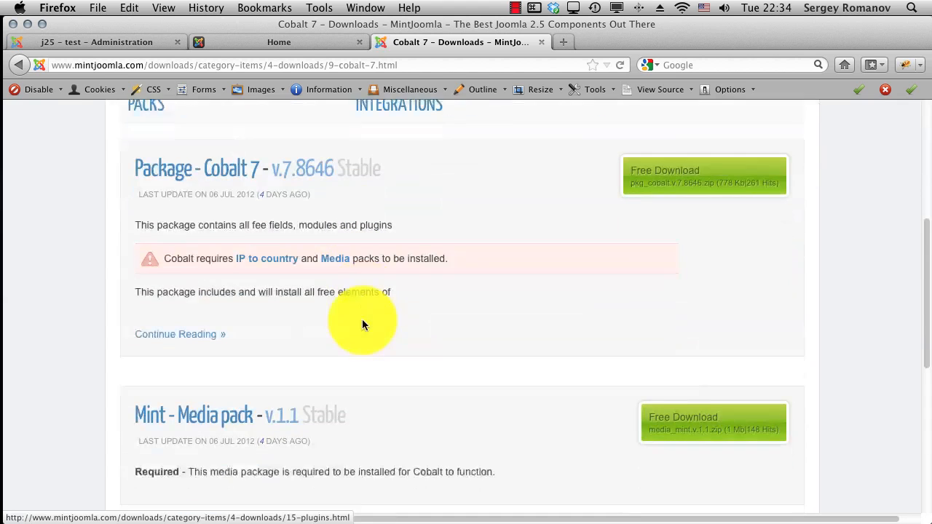
pyautogui.click(212, 167)
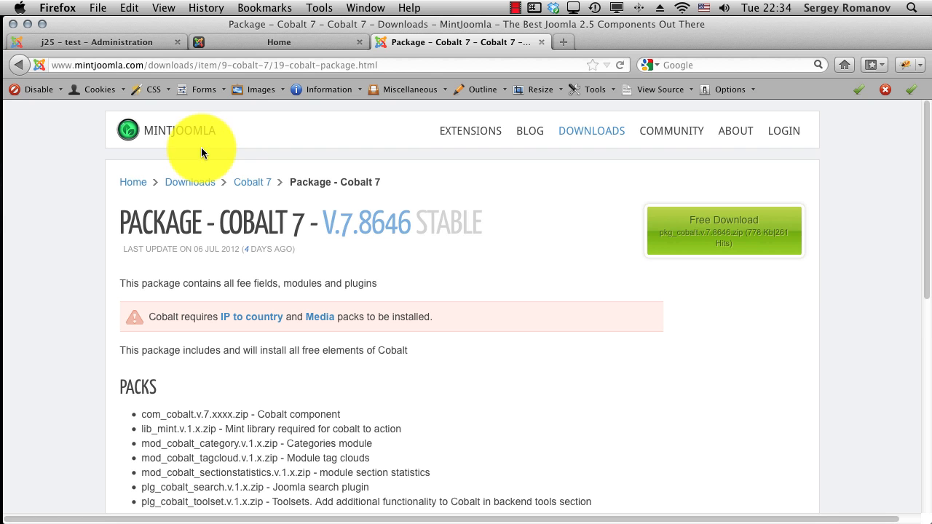
pyautogui.click(87, 42)
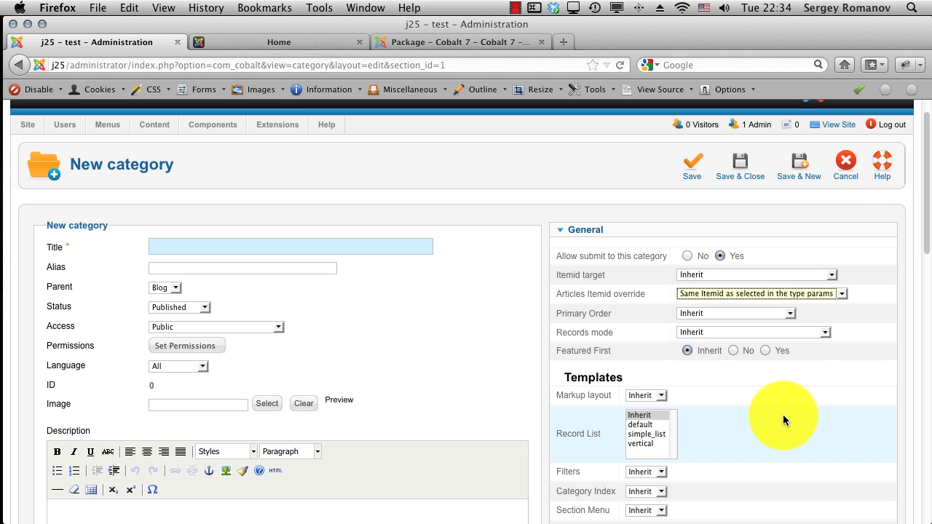
# Step: Cancel the new category and open the Top menu's Blog item for editing
pyautogui.click(851, 164)
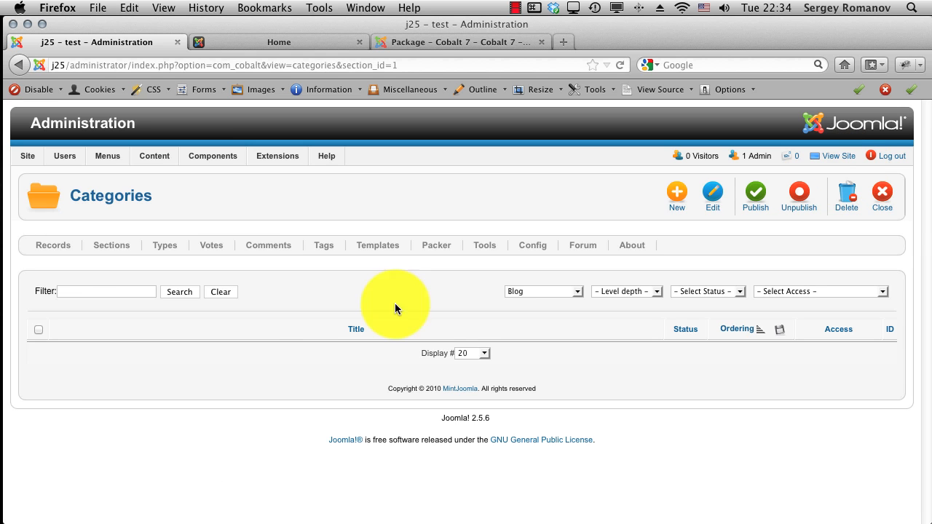
pyautogui.click(226, 217)
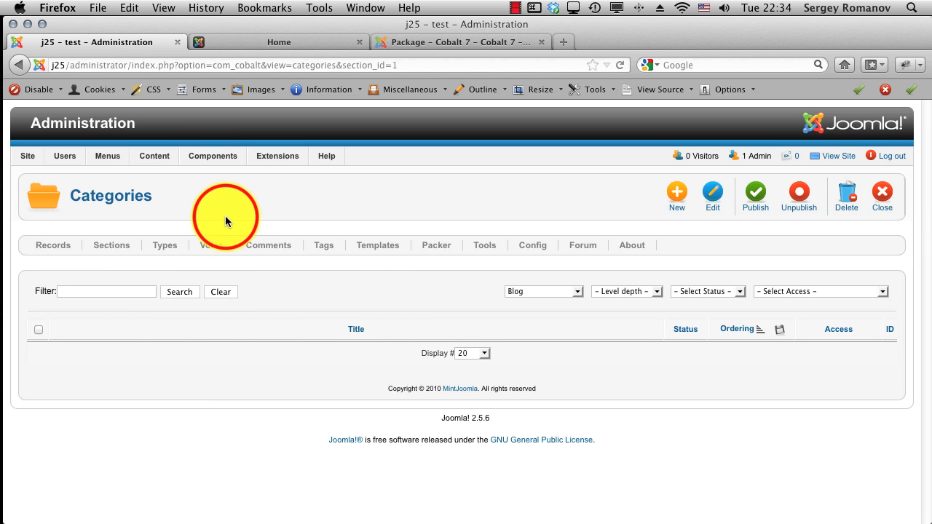
pyautogui.moveTo(111, 159)
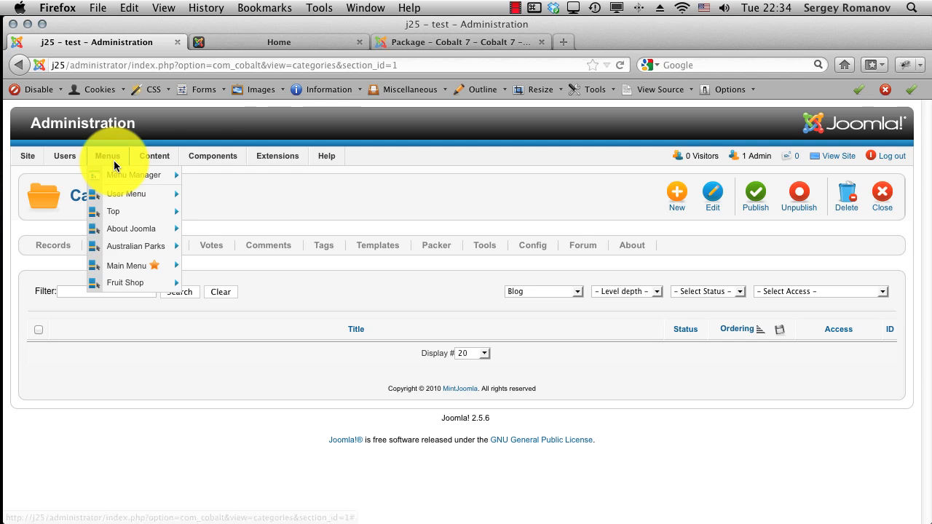
pyautogui.click(119, 219)
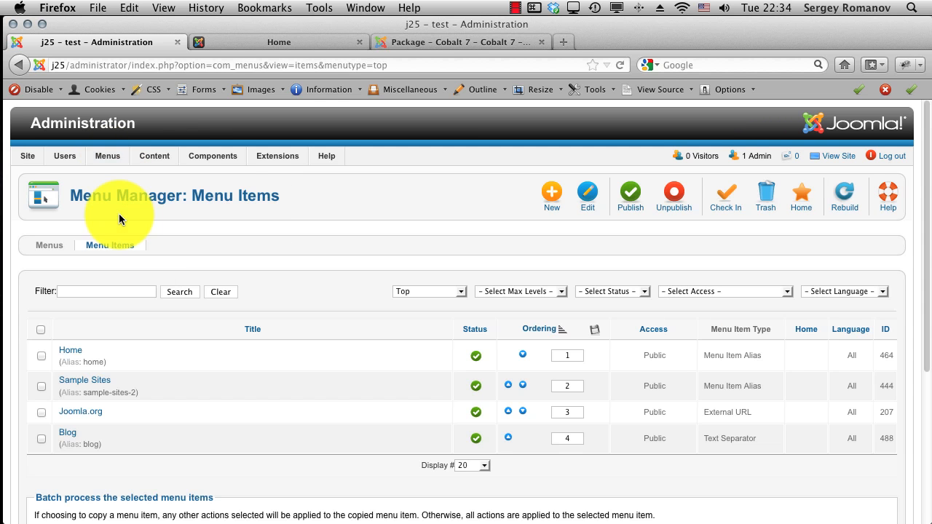
pyautogui.scroll(-1, 147, 457)
pyautogui.click(67, 416)
pyautogui.click(68, 418)
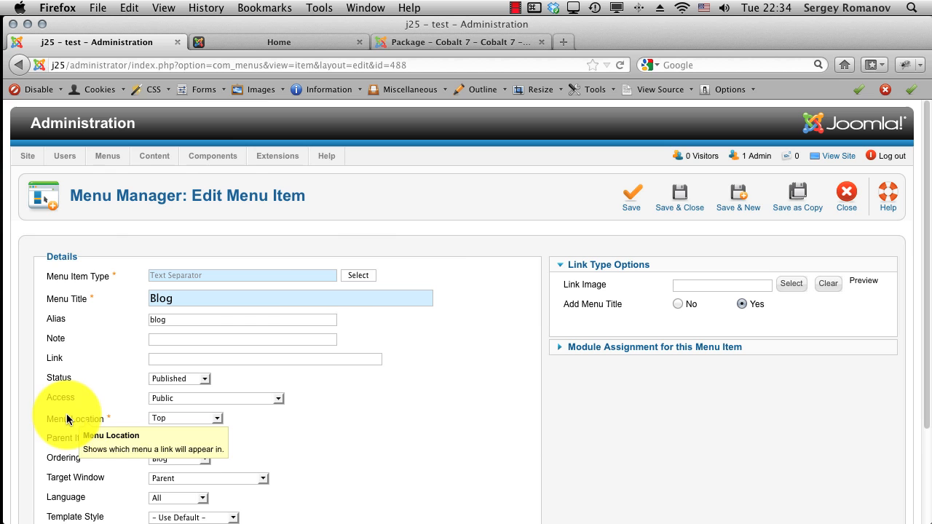
# Step: Make Blog a Cobalt Section records list with home category Blog, and save it
pyautogui.click(358, 285)
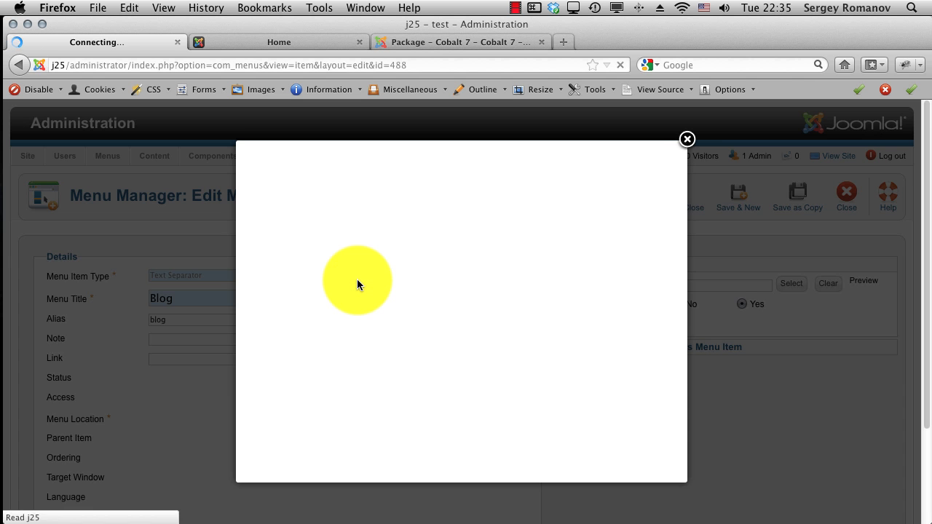
pyautogui.click(306, 257)
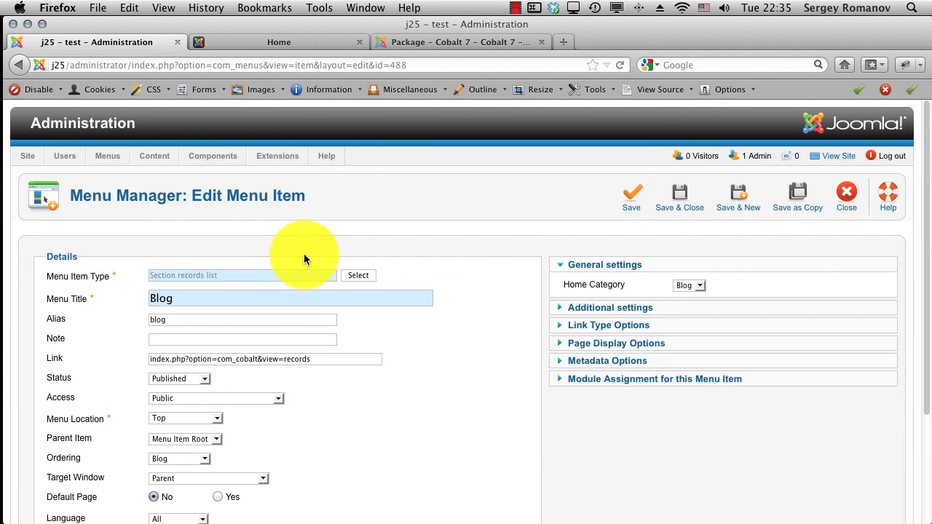
pyautogui.click(706, 286)
pyautogui.click(704, 288)
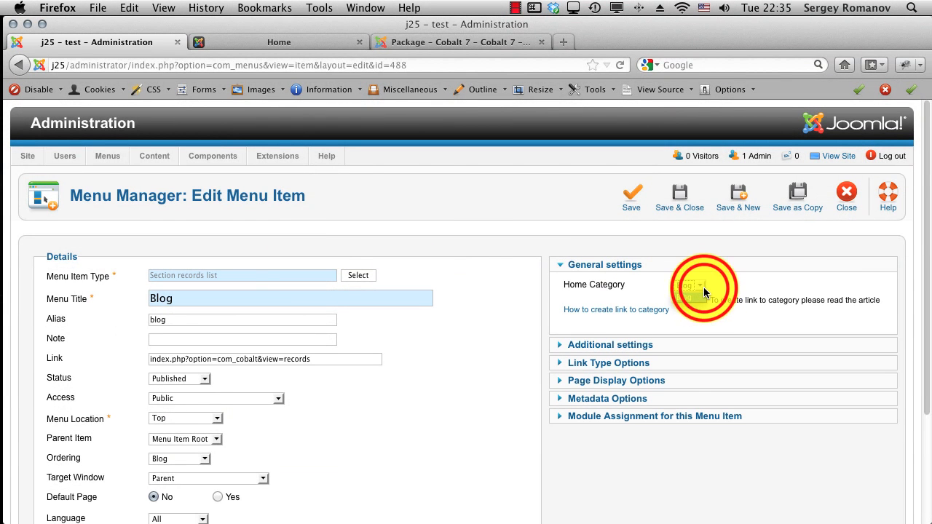
pyautogui.click(704, 288)
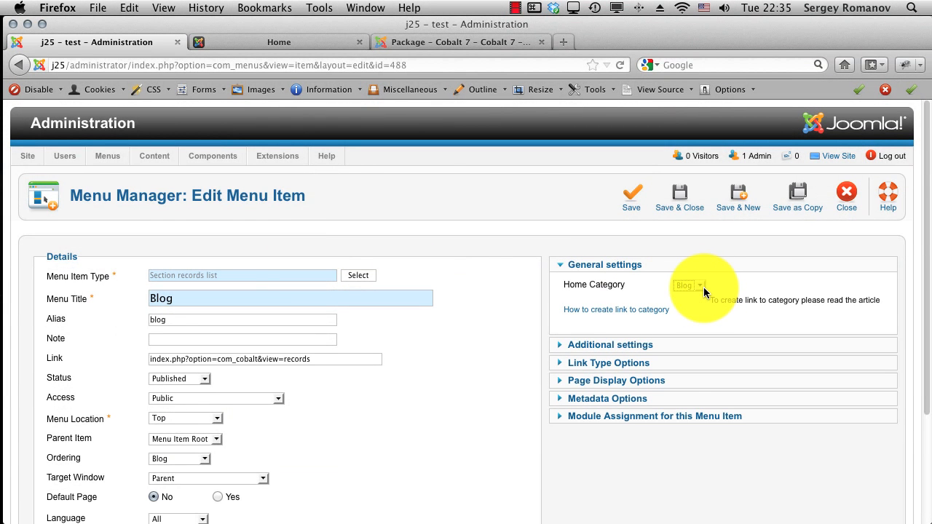
pyautogui.click(674, 202)
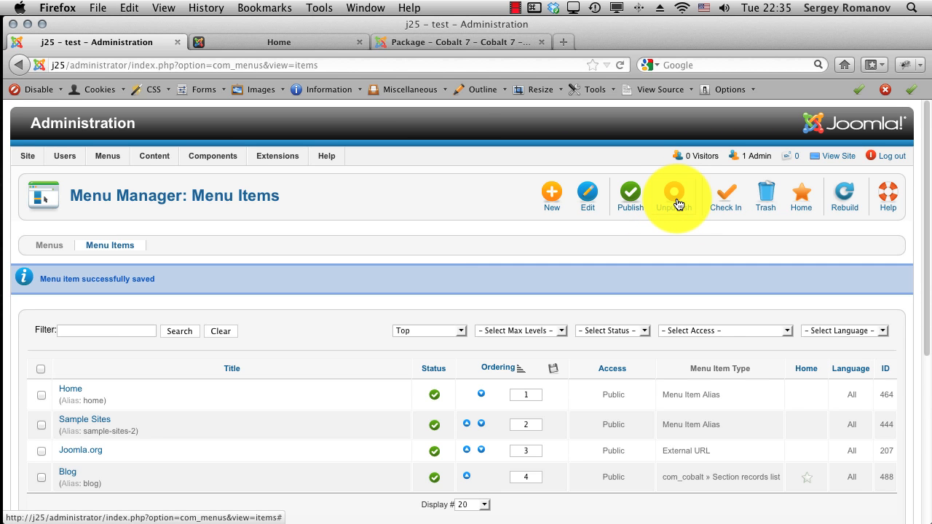
# Step: View the frontend Blog page from the site's home page, then return to administration
pyautogui.click(277, 38)
pyautogui.click(105, 162)
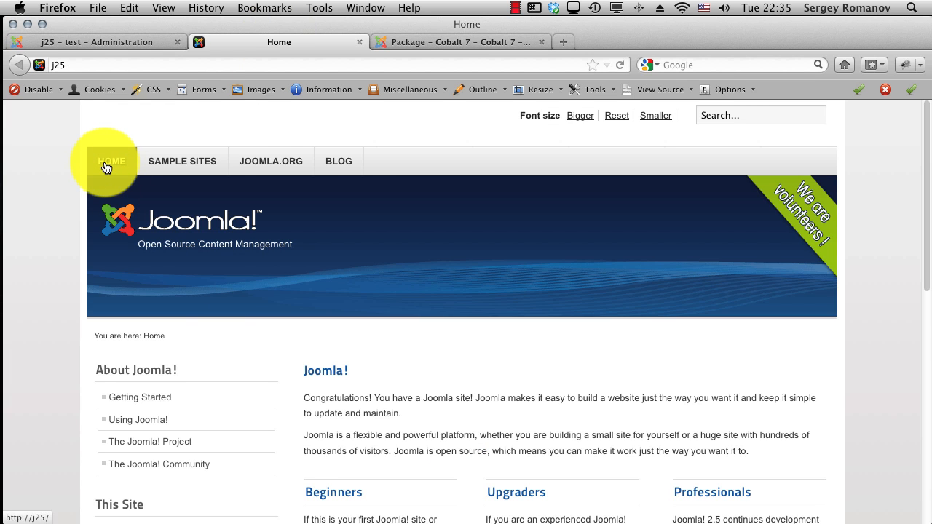
pyautogui.click(341, 167)
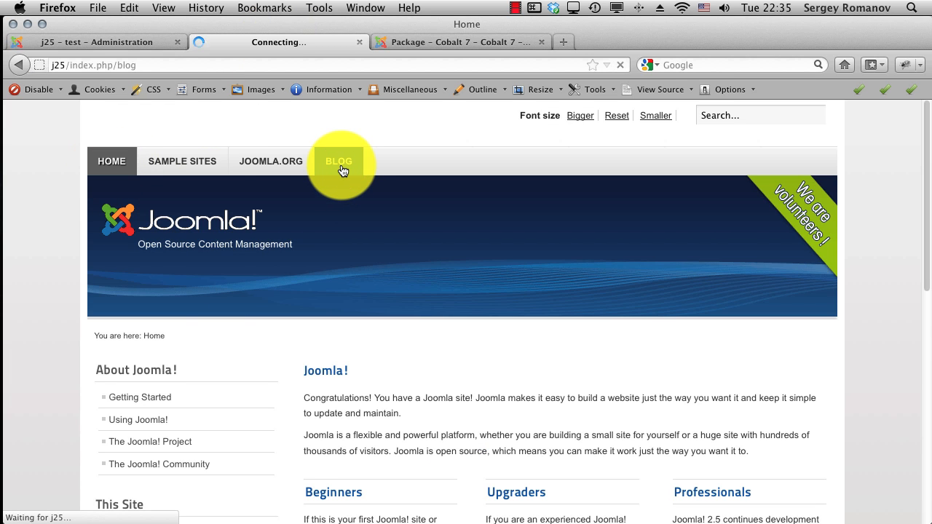
pyautogui.scroll(-3, 411, 356)
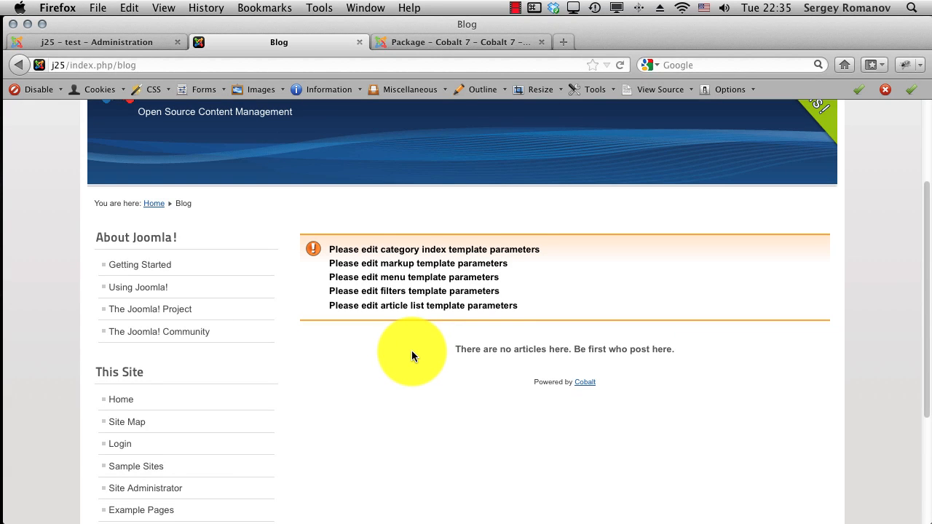
pyautogui.click(136, 44)
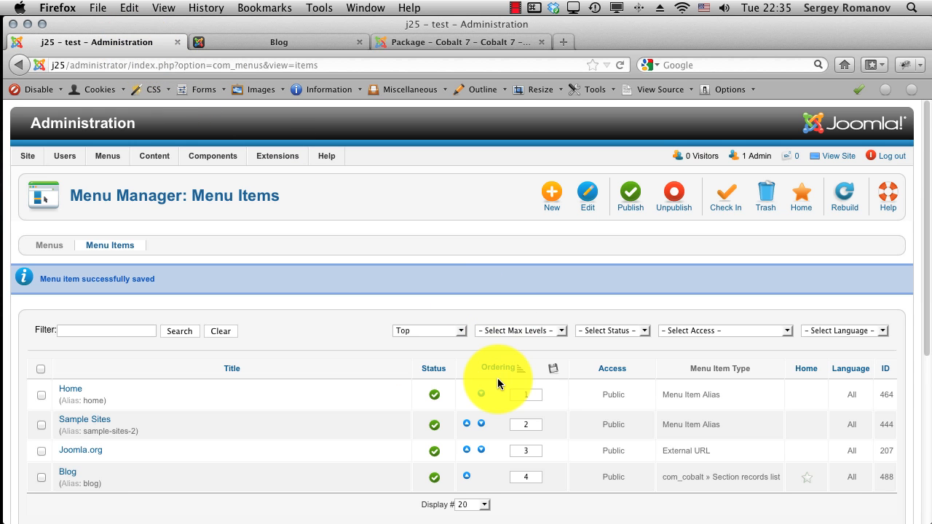
# Step: Re-save the Blog Post type with its article template parameters, then list the Cobalt sections
pyautogui.moveTo(207, 157)
pyautogui.moveTo(219, 193)
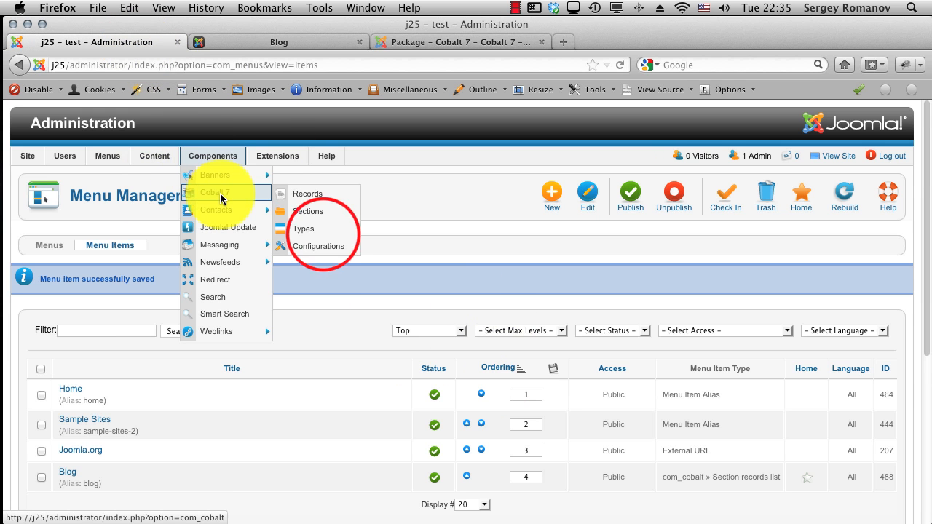
pyautogui.click(322, 230)
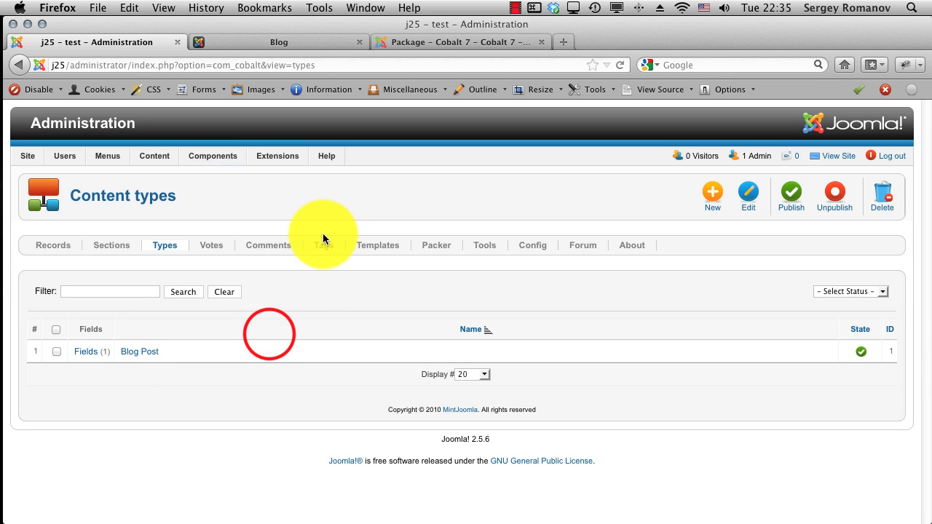
pyautogui.click(149, 354)
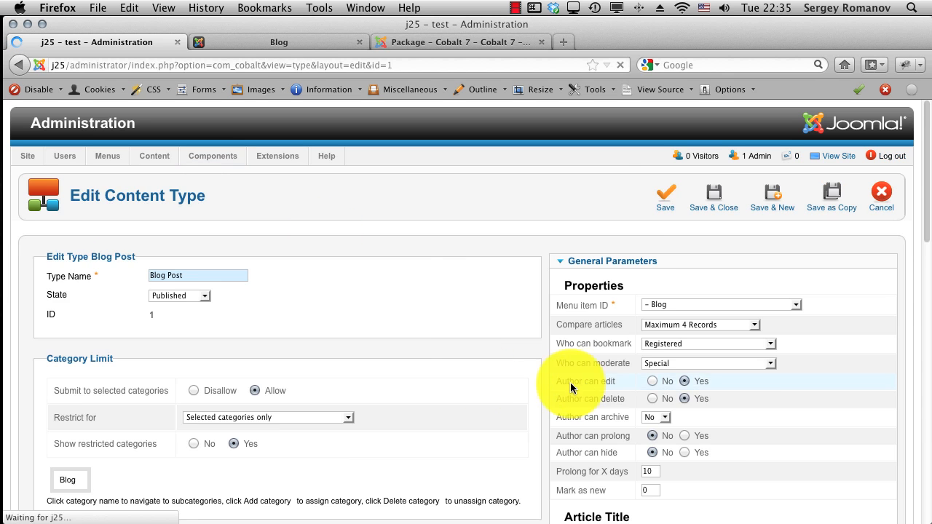
pyautogui.scroll(-10, 681, 321)
pyautogui.click(681, 321)
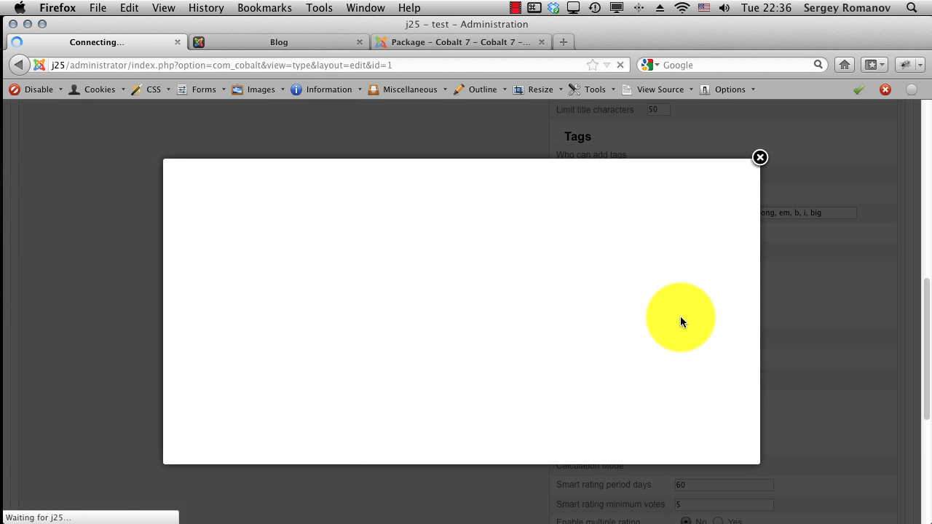
pyautogui.click(653, 183)
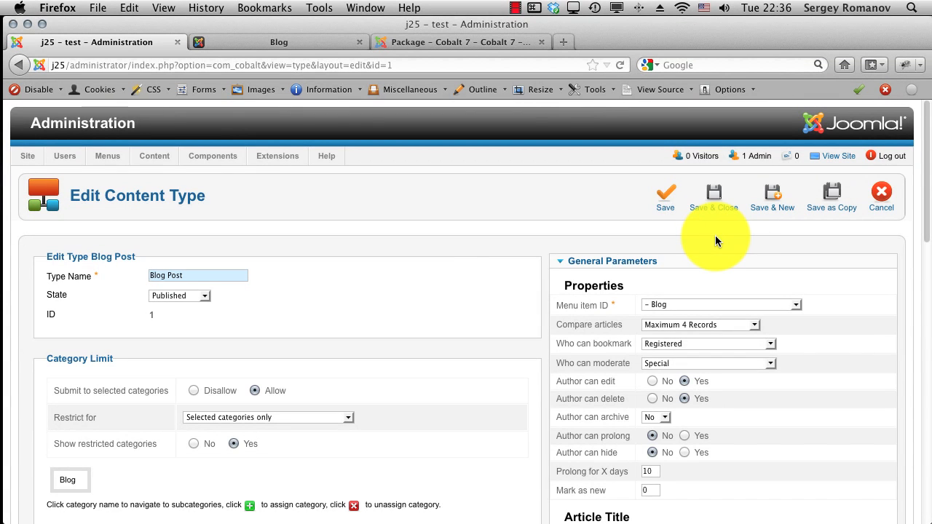
pyautogui.click(711, 201)
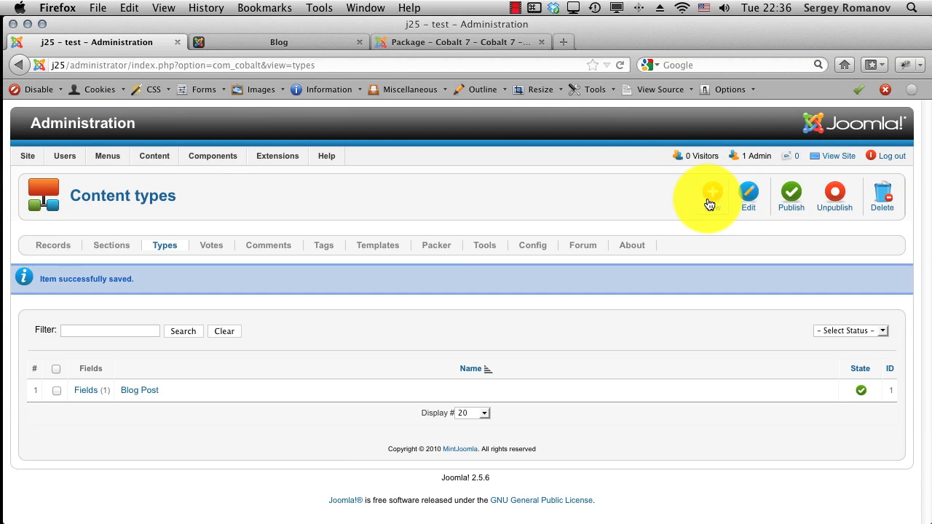
pyautogui.click(110, 247)
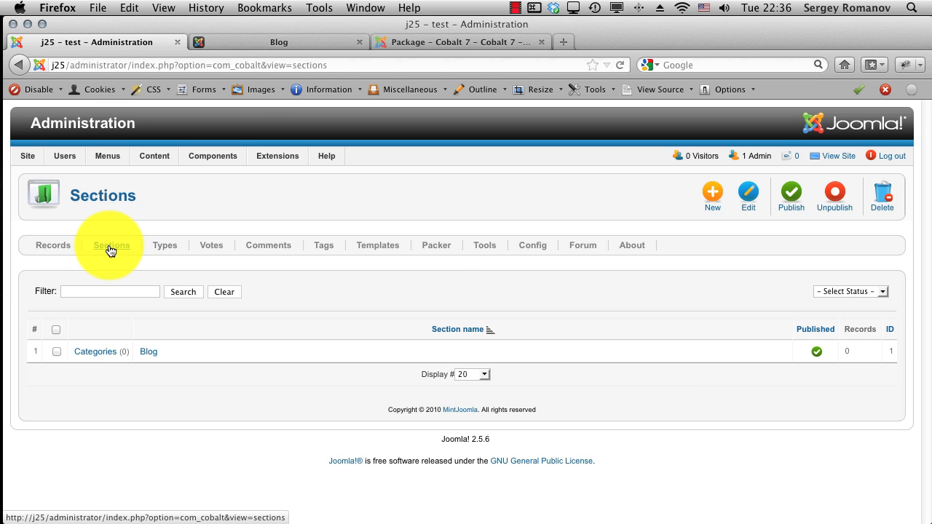
# Step: Save the Blog section's markup layout parameters, review its record list template, and save the section
pyautogui.click(151, 352)
pyautogui.scroll(-10, 691, 389)
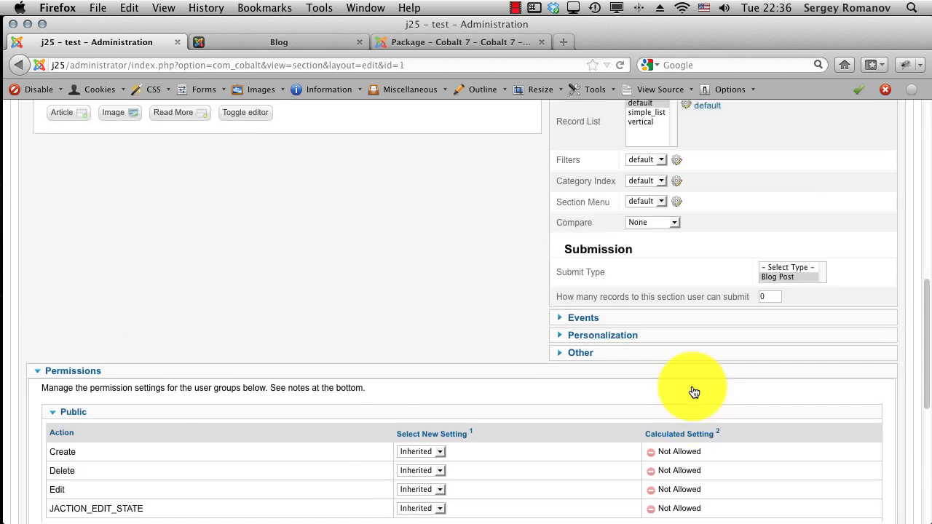
pyautogui.scroll(3, 691, 388)
pyautogui.click(674, 180)
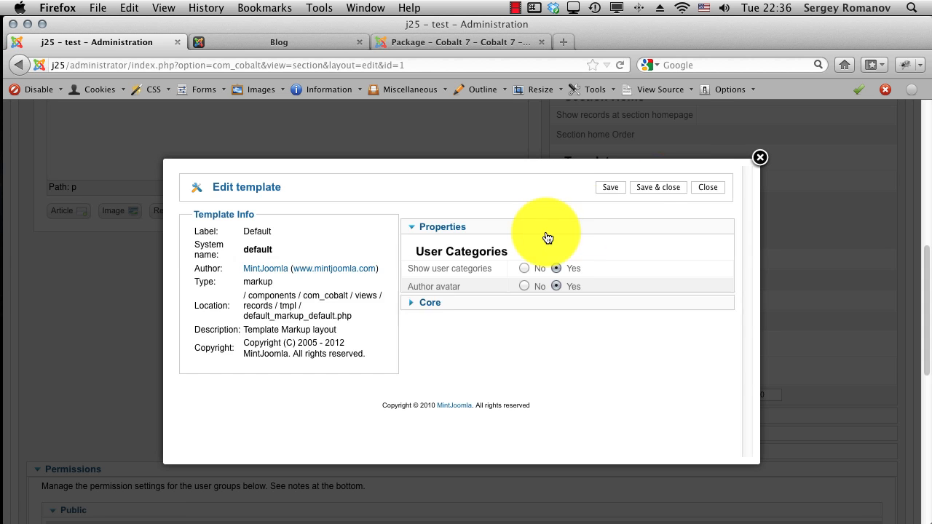
pyautogui.click(646, 186)
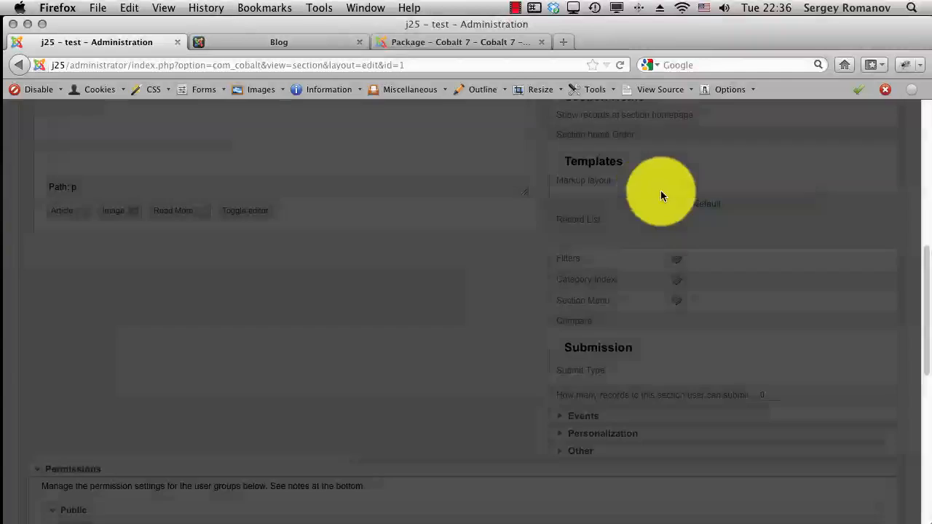
pyautogui.click(697, 205)
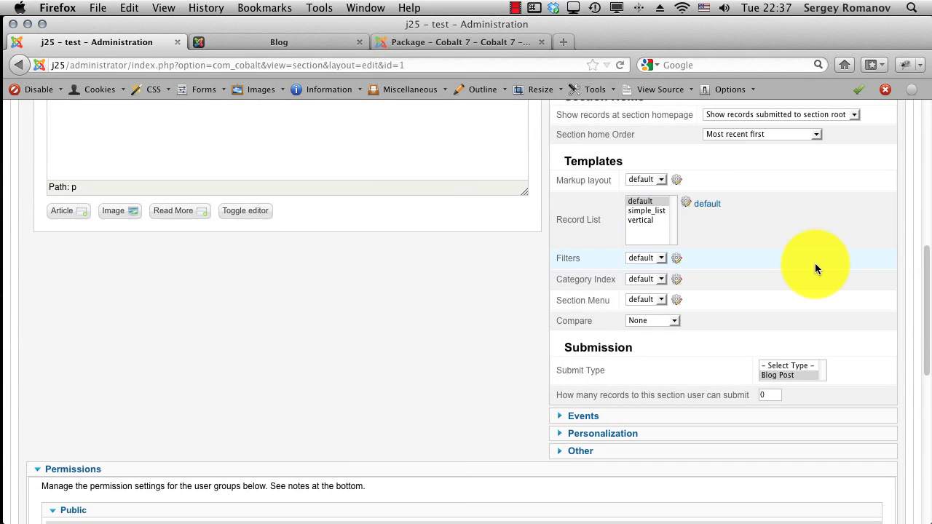
pyautogui.scroll(10, 815, 263)
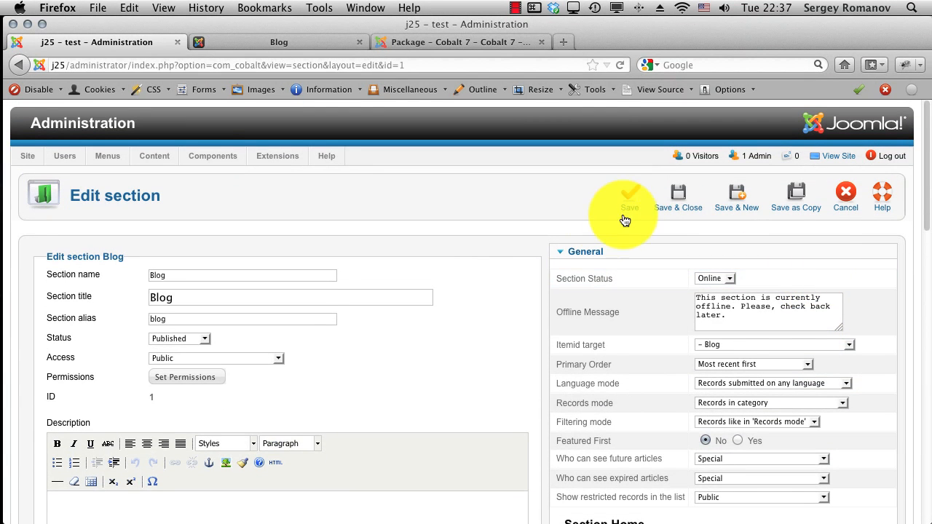
pyautogui.click(673, 195)
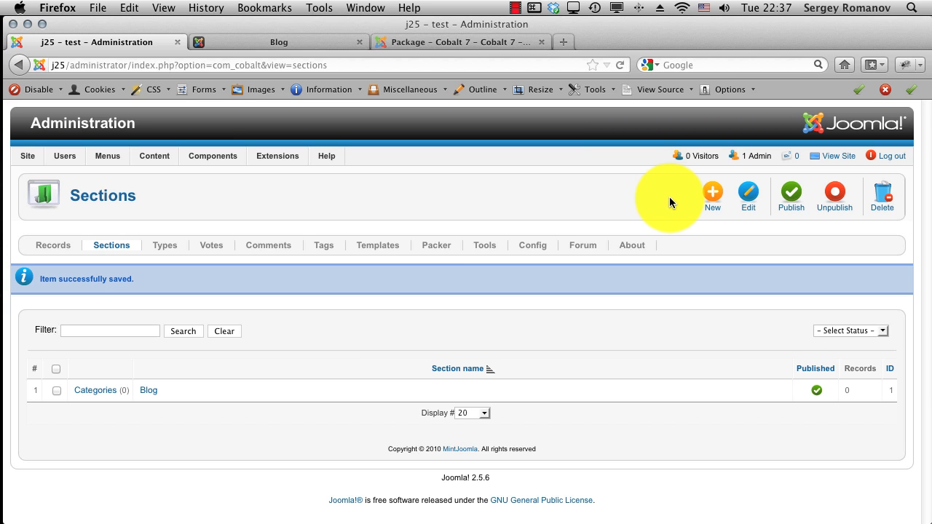
# Step: Reload the frontend Blog page from the top menu and scroll through its content
pyautogui.click(253, 42)
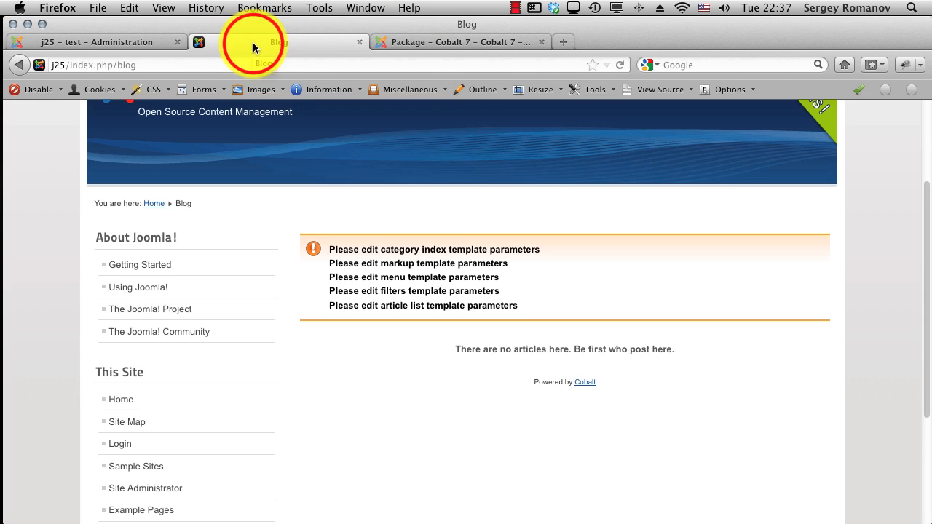
pyautogui.scroll(4, 350, 139)
pyautogui.click(345, 161)
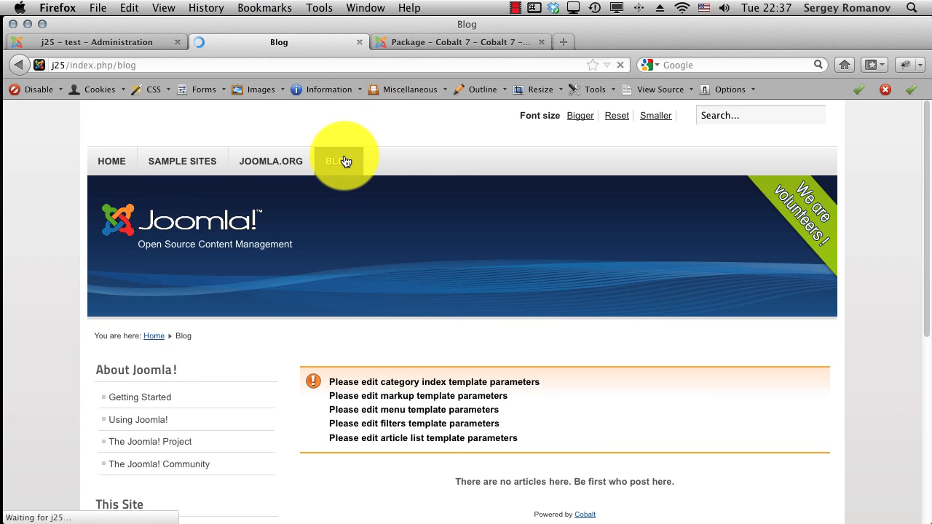
pyautogui.scroll(-5, 536, 427)
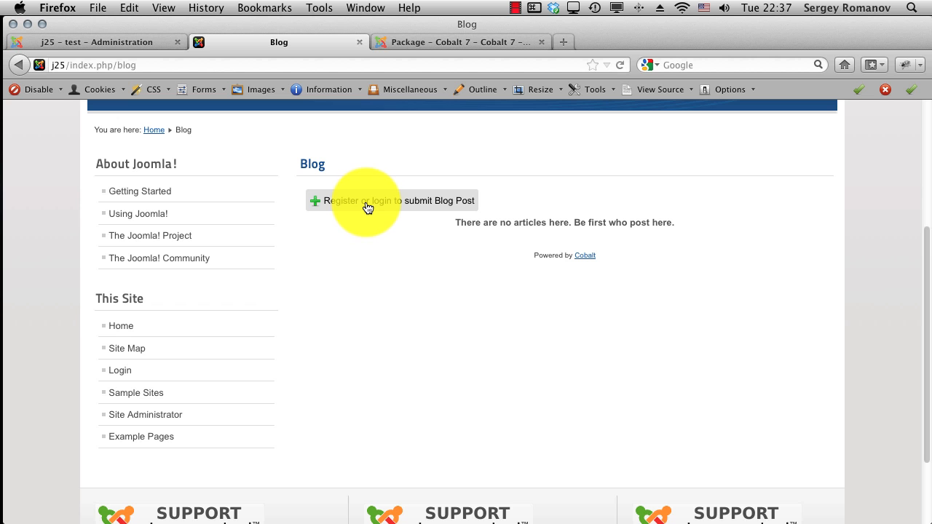
pyautogui.scroll(-3, 411, 287)
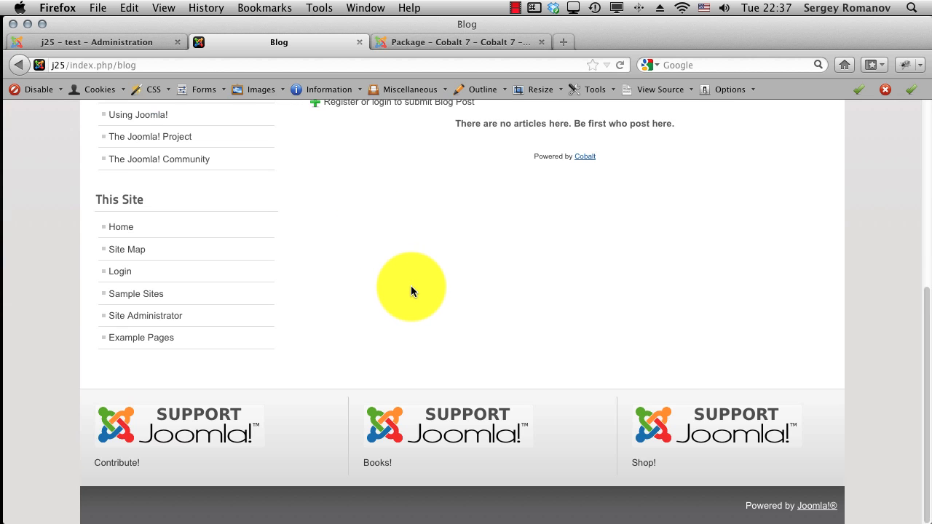
pyautogui.scroll(5, 411, 288)
pyautogui.scroll(3, 410, 291)
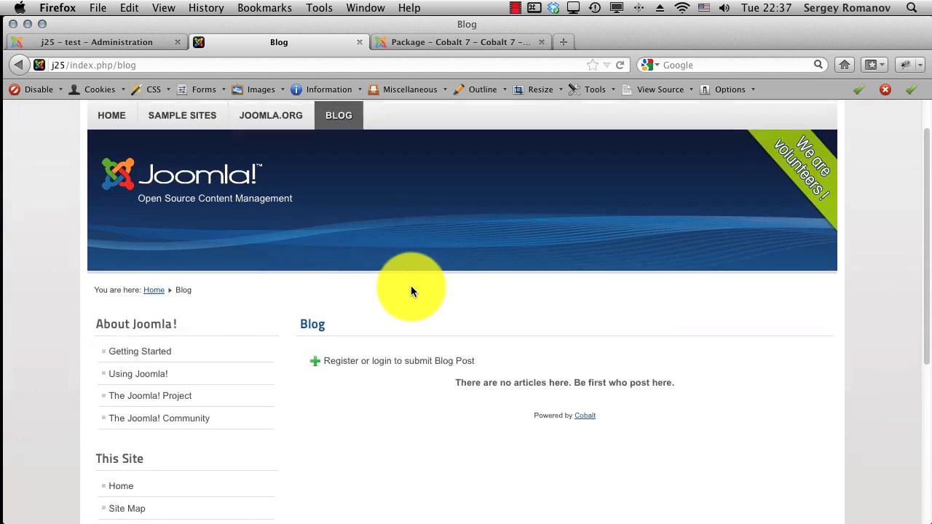
pyautogui.scroll(-5, 411, 291)
pyautogui.scroll(5, 411, 291)
# Step: Log in to the frontend as the site administrator using the home page Login Form
pyautogui.click(125, 162)
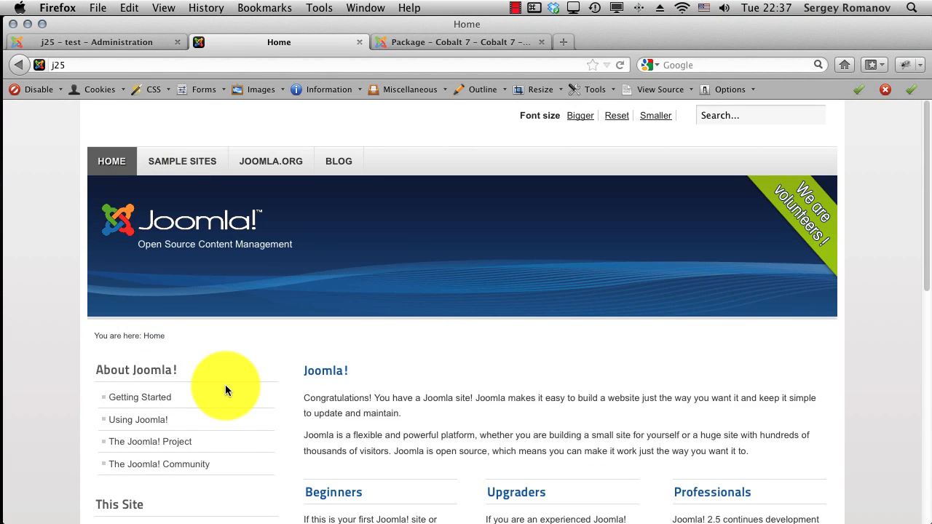
pyautogui.scroll(-8, 225, 384)
pyautogui.click(206, 362)
pyautogui.write('admin')
pyautogui.press('Tab')
pyautogui.write('admin')
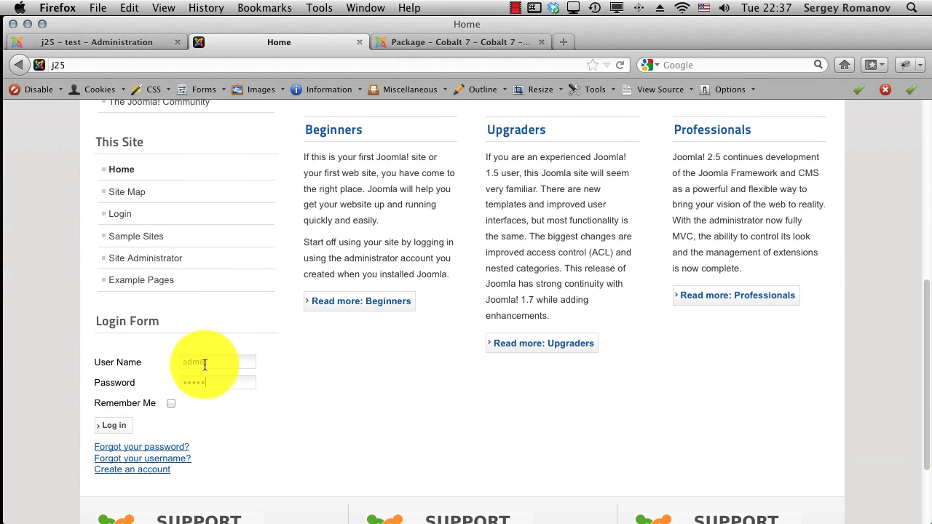
pyautogui.click(110, 428)
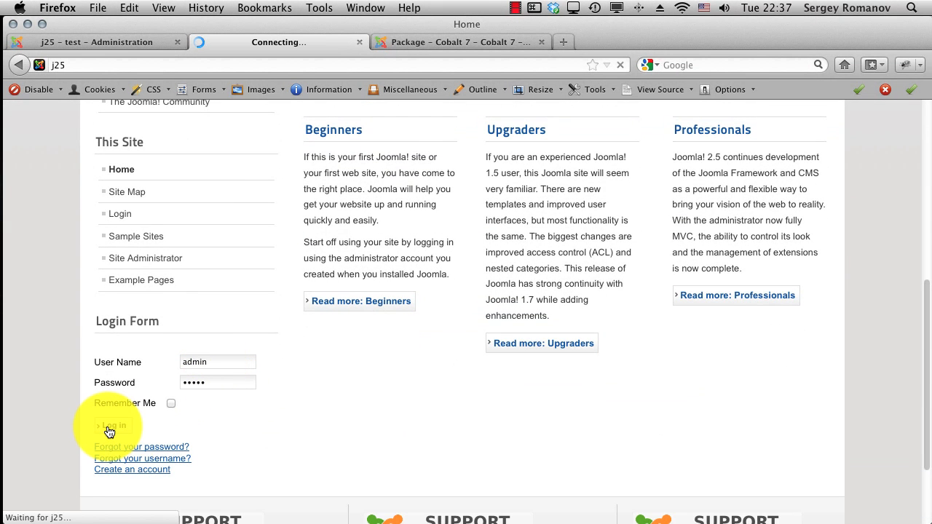
# Step: Go to the BLOG page and choose 'Post Blog Post here' to open the submission form
pyautogui.click(328, 155)
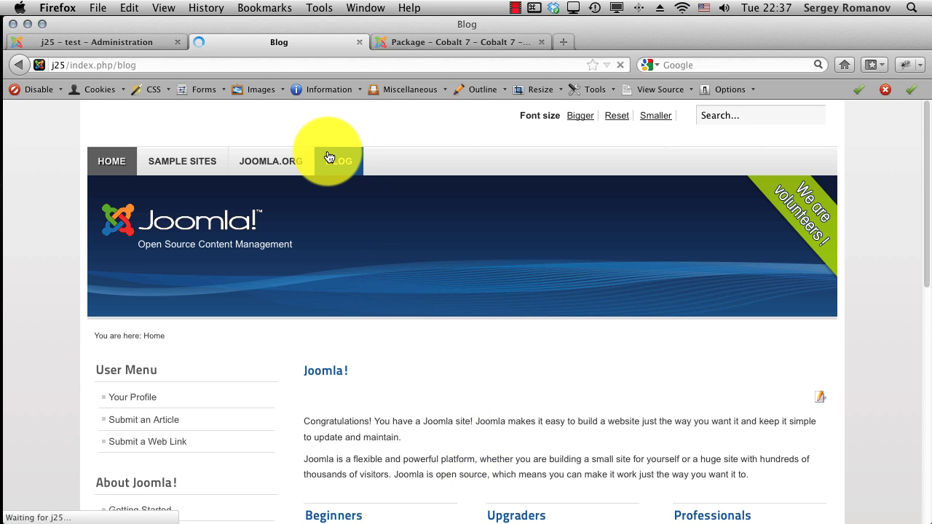
pyautogui.scroll(-3, 390, 268)
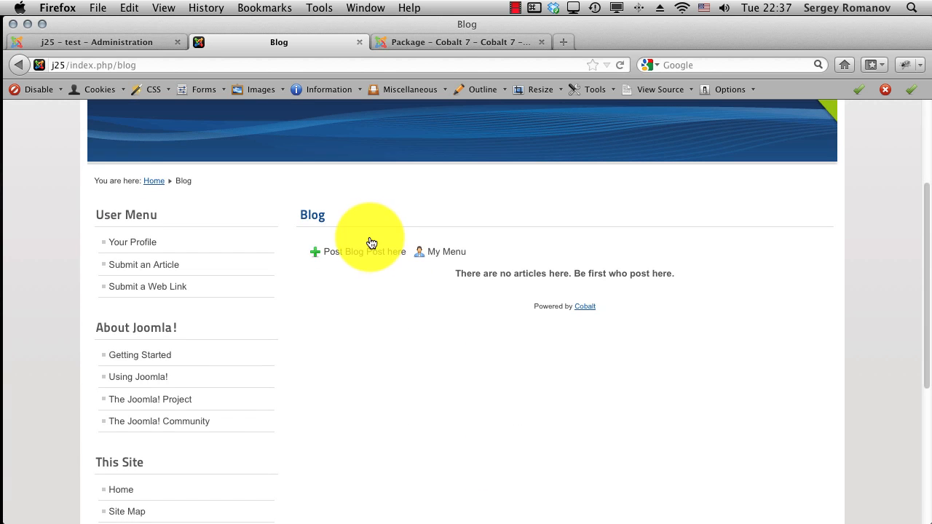
pyautogui.moveTo(458, 255)
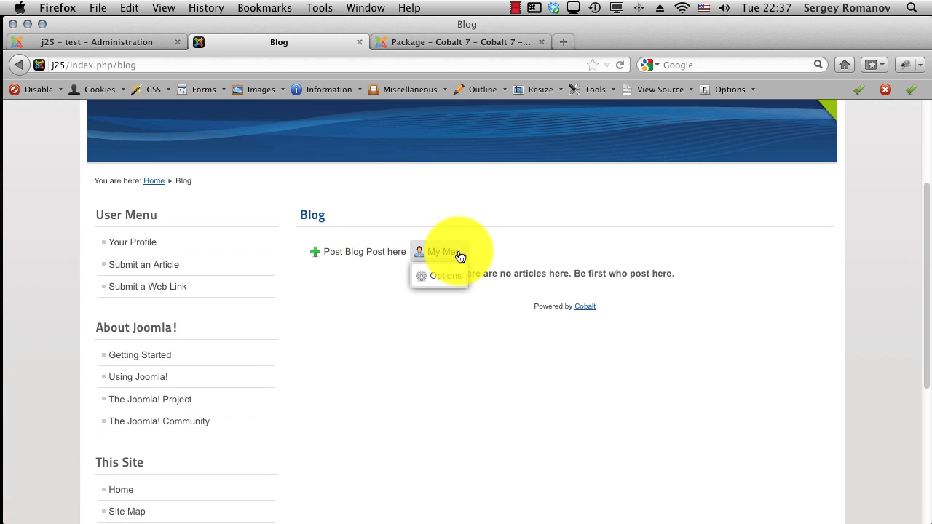
pyautogui.click(358, 258)
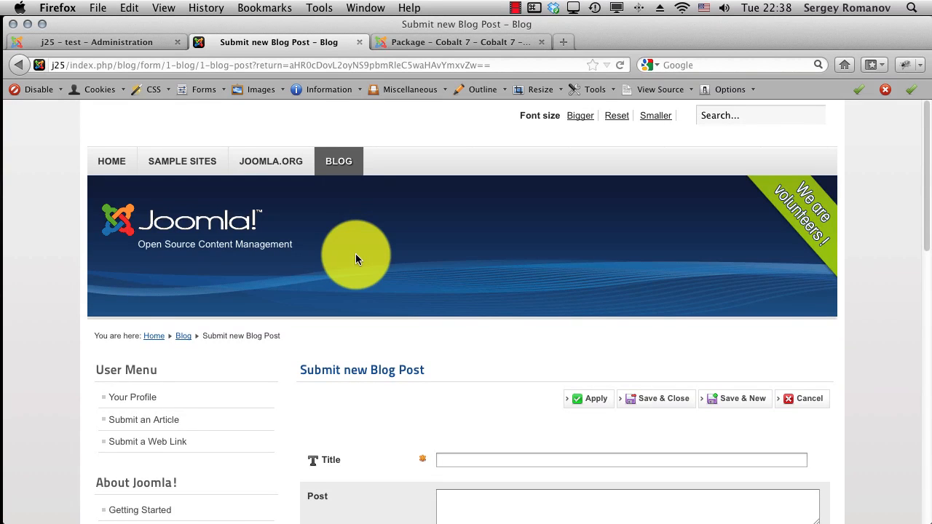
# Step: Scroll to the empty blog-post form, then go to the administration's Cobalt Types list
pyautogui.scroll(-5, 459, 346)
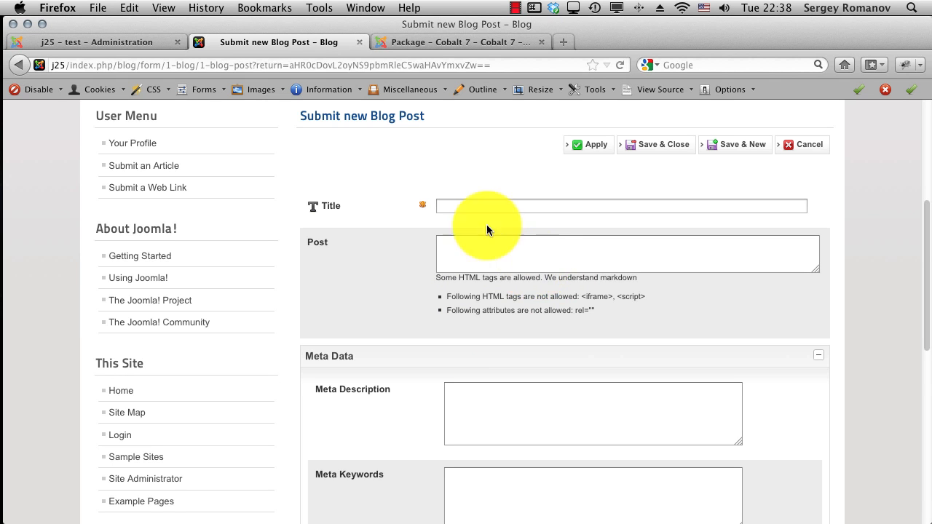
pyautogui.click(78, 44)
pyautogui.click(162, 245)
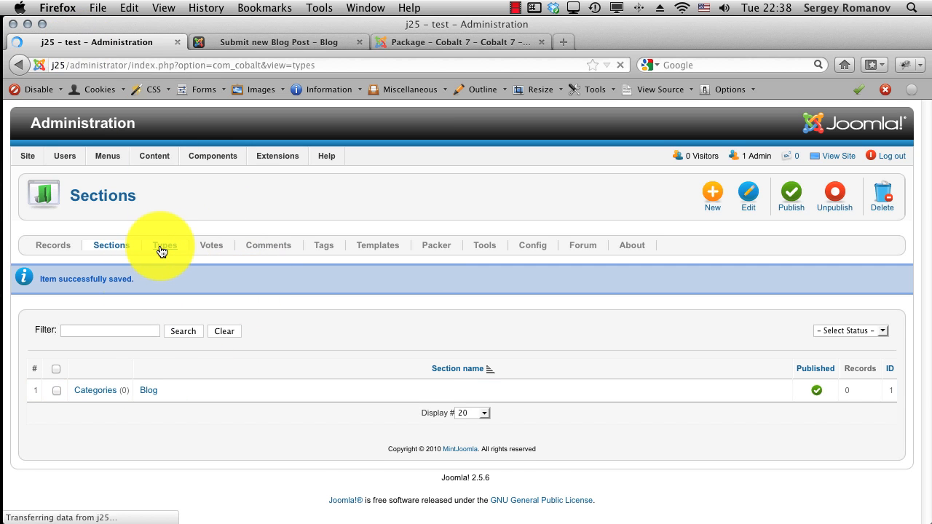
# Step: Open the Post field of the Blog Post type for editing
pyautogui.click(89, 352)
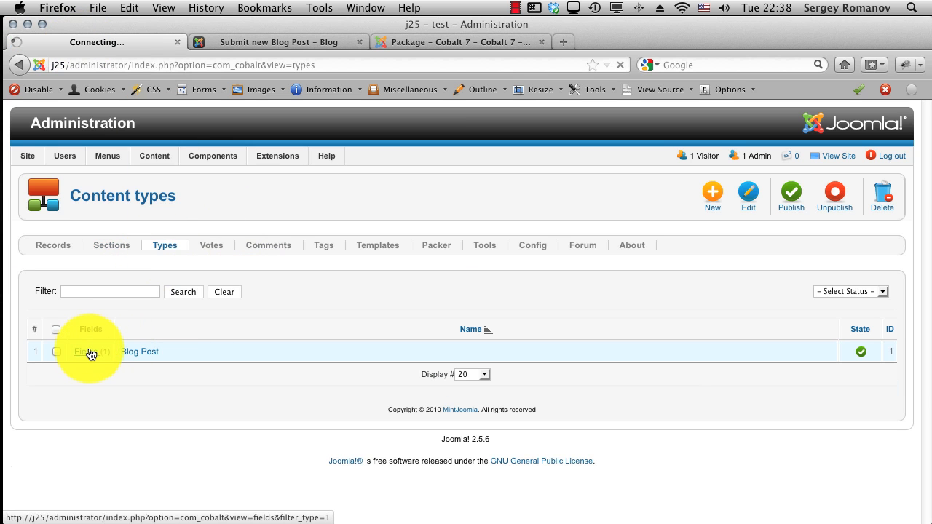
pyautogui.click(145, 356)
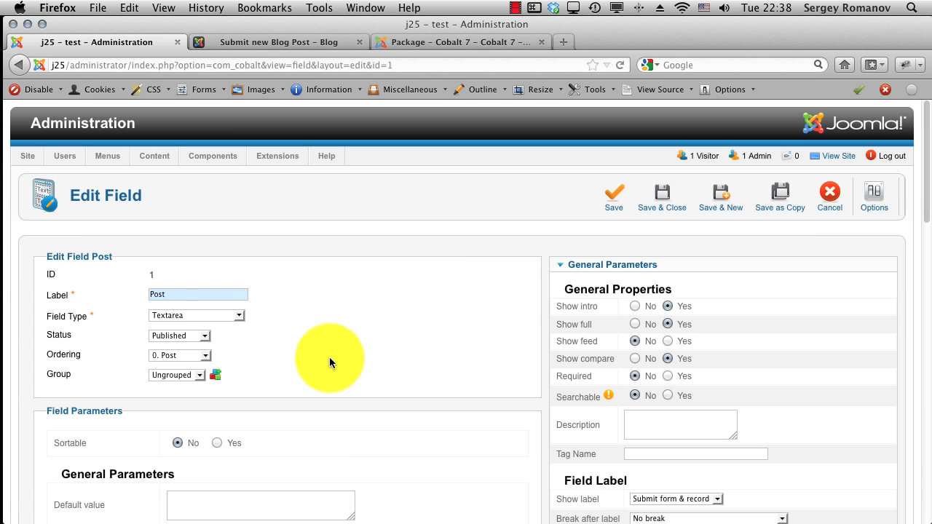
pyautogui.scroll(-5, 845, 397)
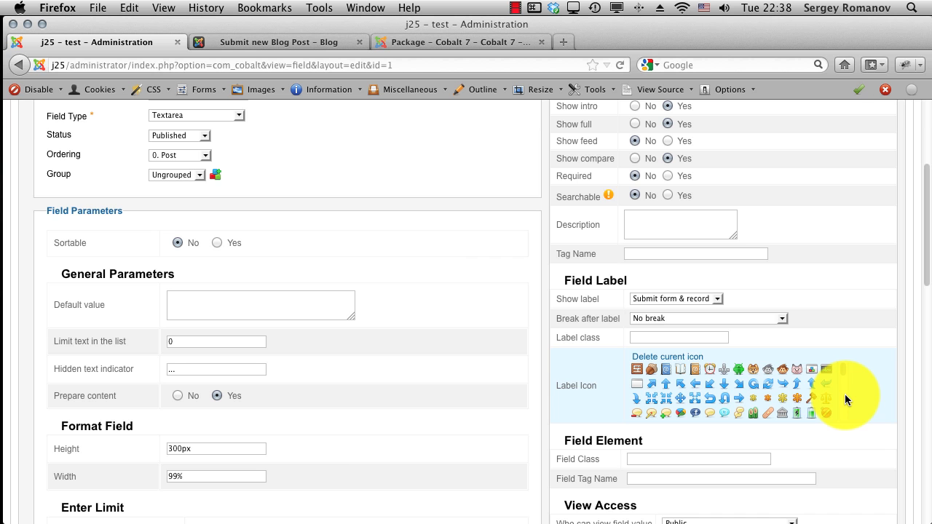
# Step: Set Post to 'Break on submit form & record full view' and 'Hide label', then save and close
pyautogui.click(667, 320)
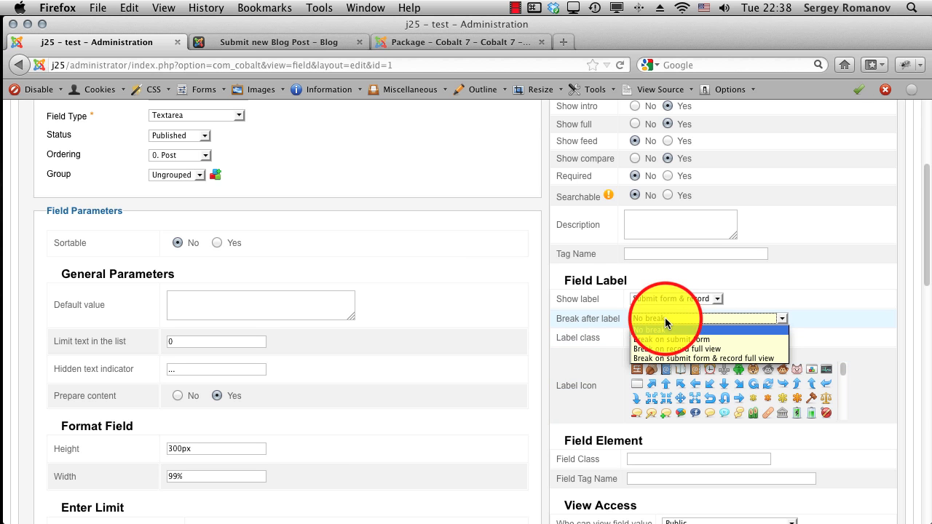
pyautogui.click(676, 357)
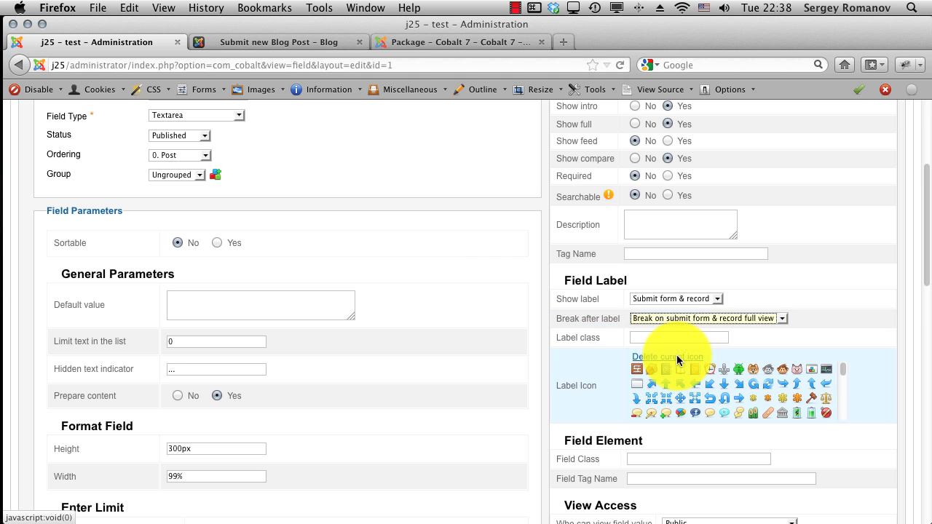
pyautogui.click(663, 299)
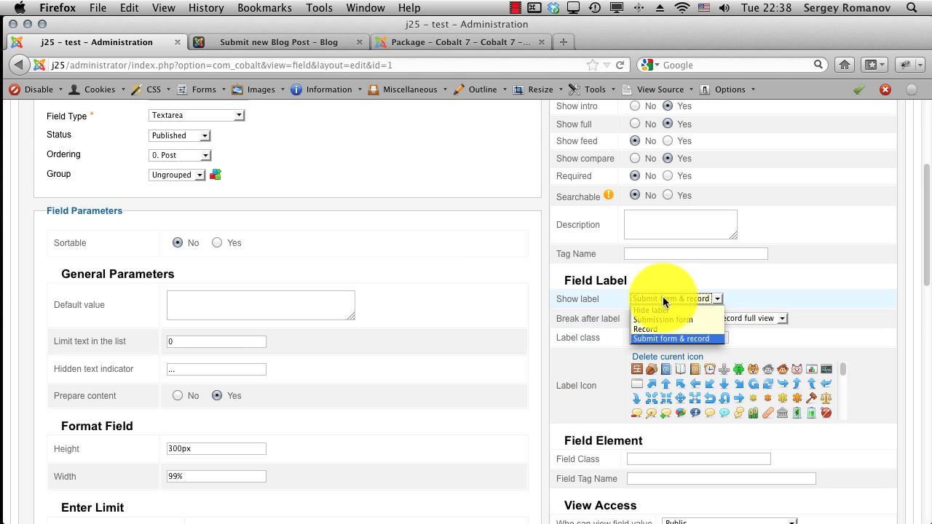
pyautogui.click(664, 319)
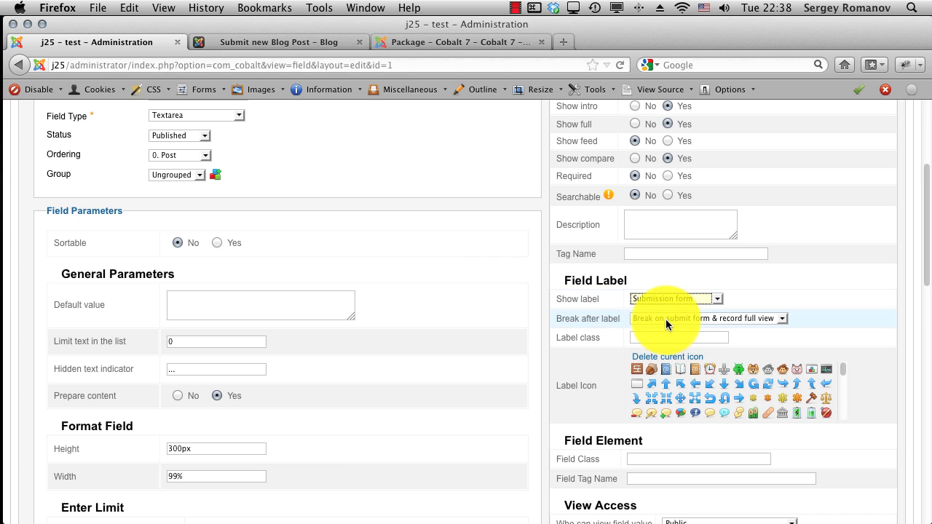
pyautogui.click(663, 303)
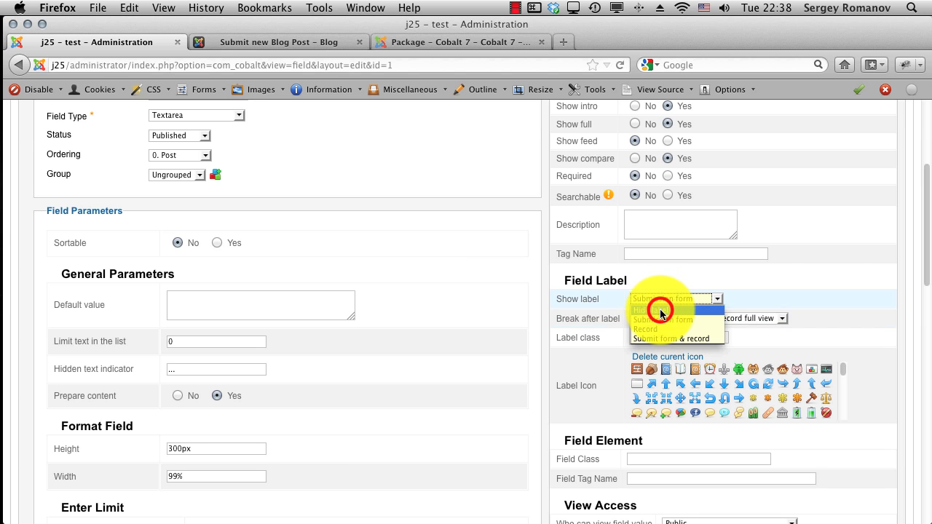
pyautogui.click(661, 309)
pyautogui.scroll(5, 822, 276)
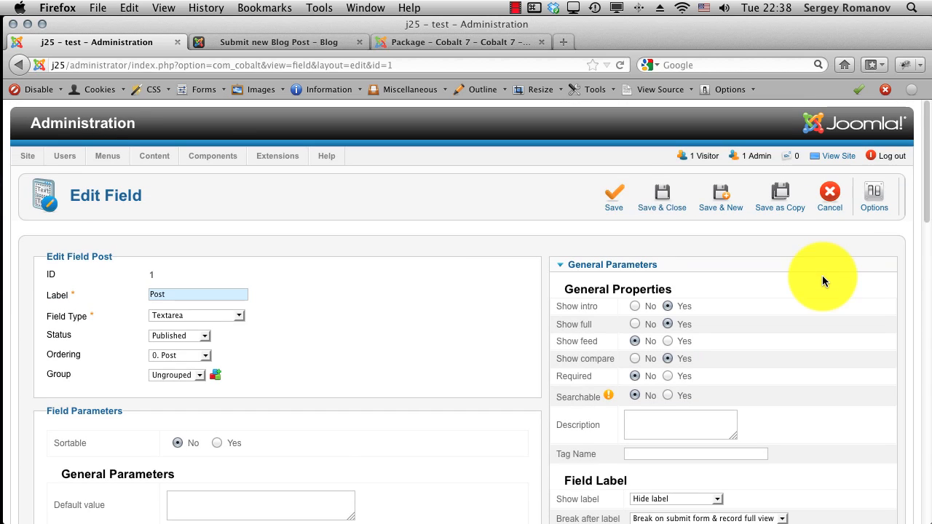
pyautogui.click(668, 198)
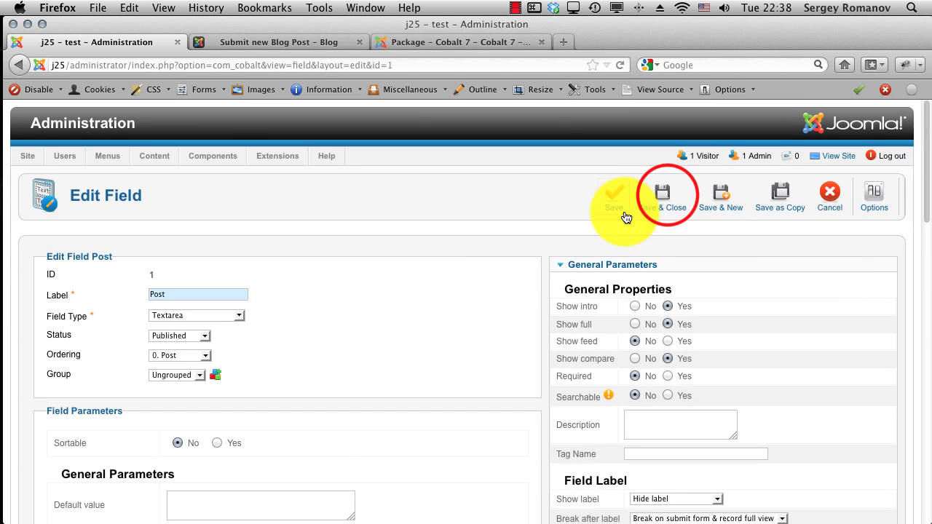
pyautogui.click(266, 44)
# Step: Reload the submission form and enter the title 'First blog post'
pyautogui.click(289, 62)
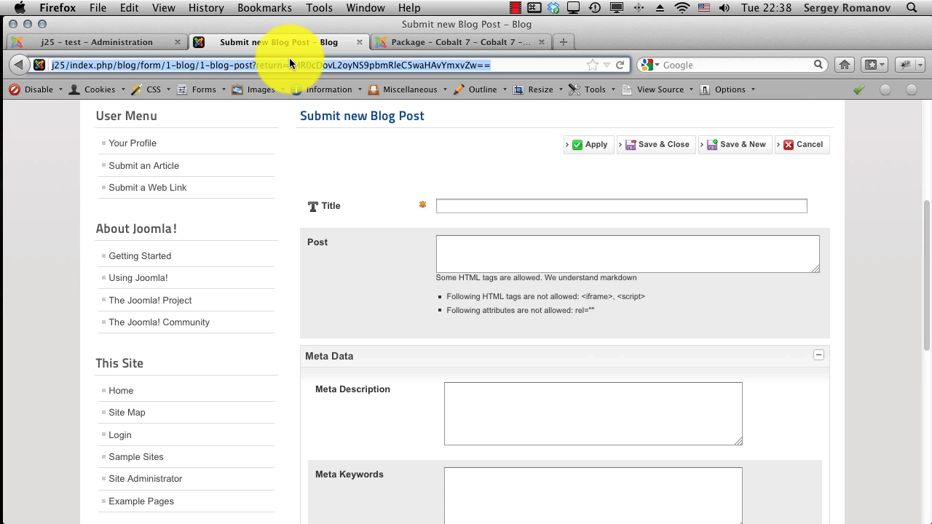
pyautogui.press('Return')
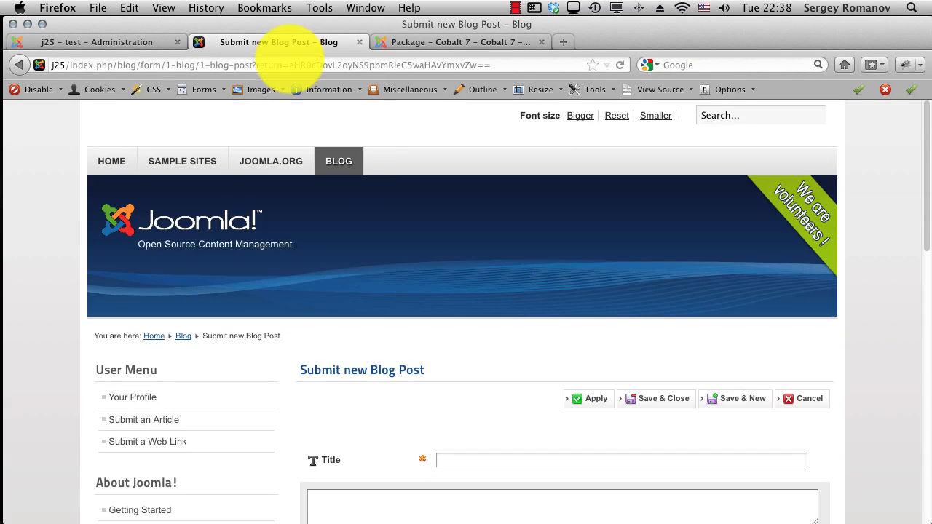
pyautogui.scroll(-4, 366, 166)
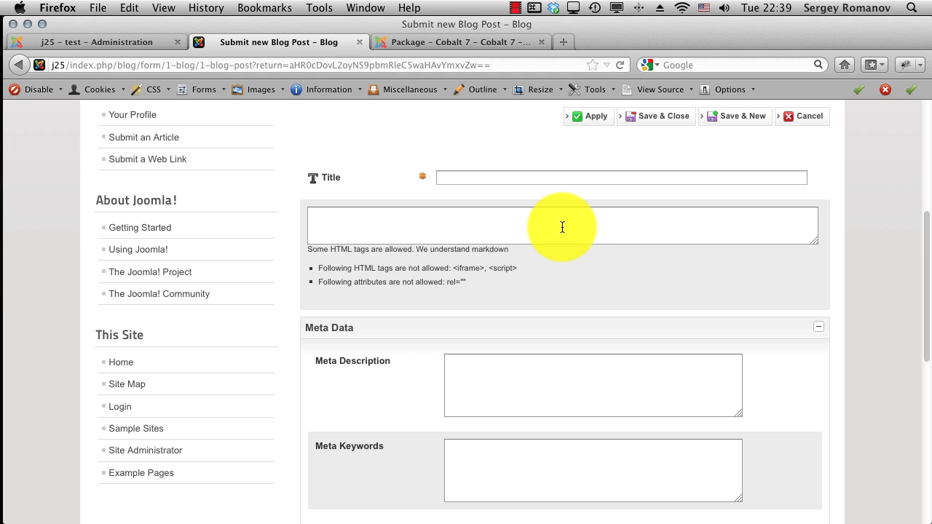
pyautogui.click(469, 178)
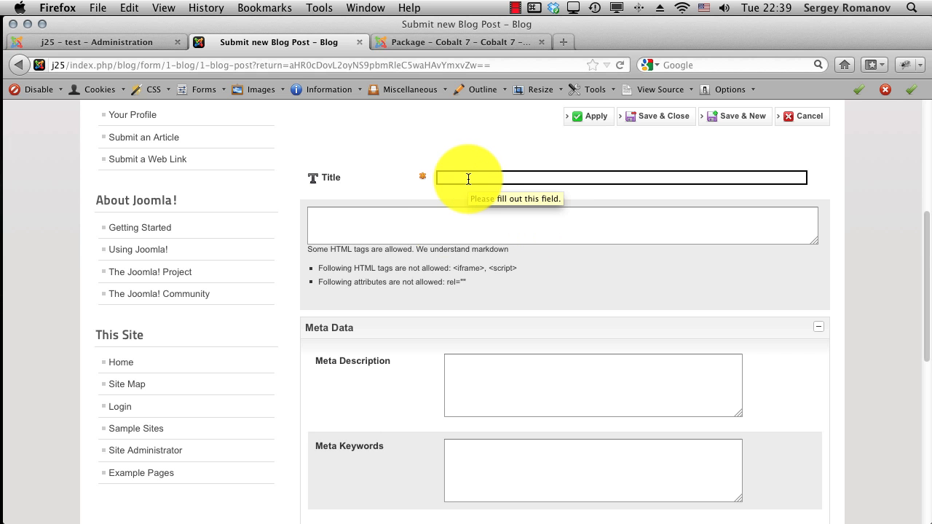
pyautogui.write('First blog post')
# Step: Paste the markdown text into Post and delete the top 'Welcome Incredible Cobalt' heading line
pyautogui.click(444, 221)
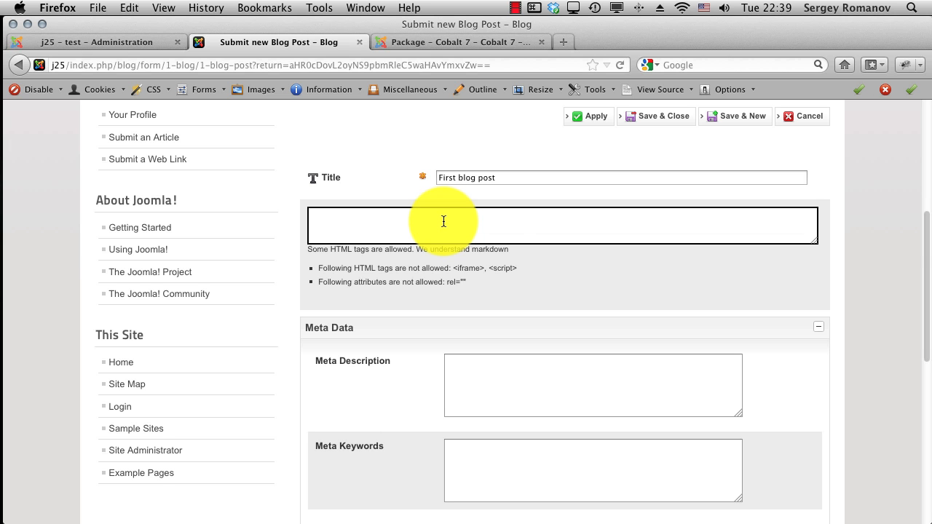
pyautogui.write('# Welcome Incredible Cobalt  We are glad to introduce Cobalt 8 great CCK for Joomla. We aimed to develop and be recognized as best CCK for Joomla, and we were working hard to provide you features like no others. This may be long reading, but believe me it worth to read it all.  ## Audit Trail')
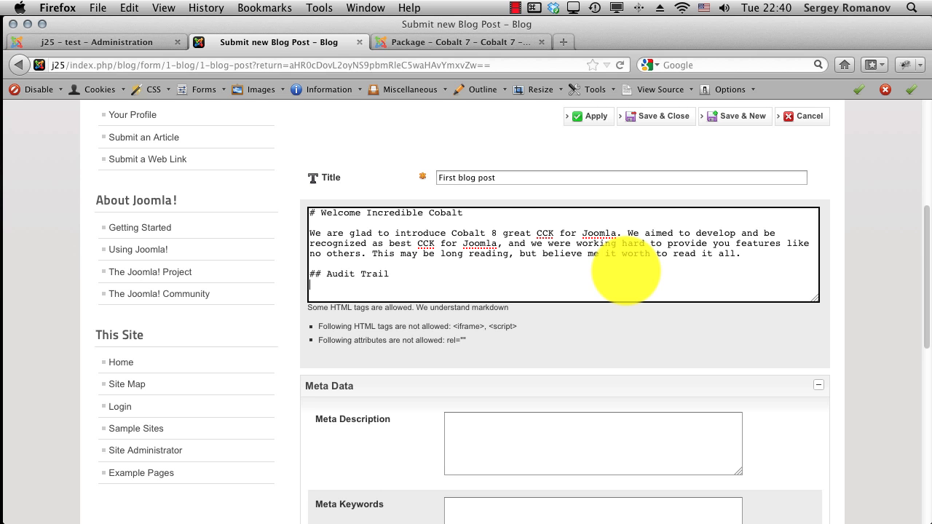
pyautogui.hotkey('shift', 'Down')
pyautogui.hotkey('shift', 'Down')
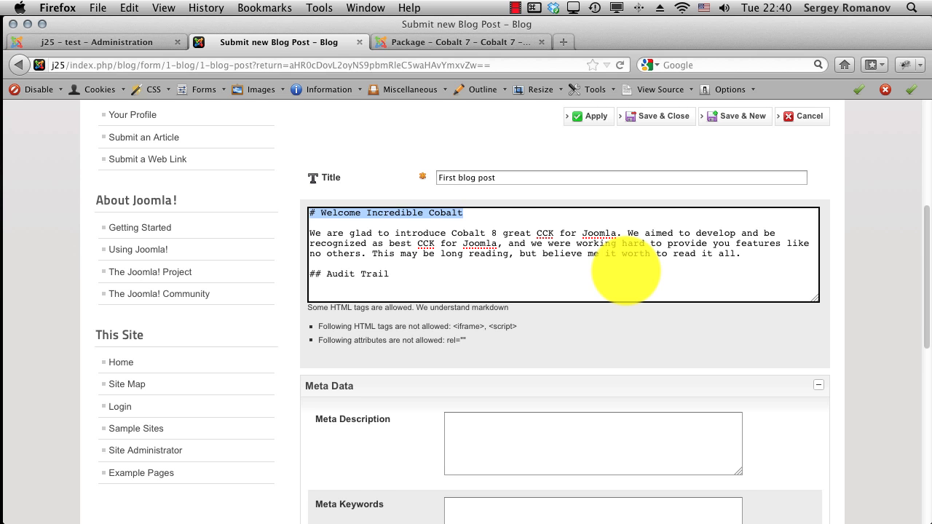
pyautogui.press('BackSpace')
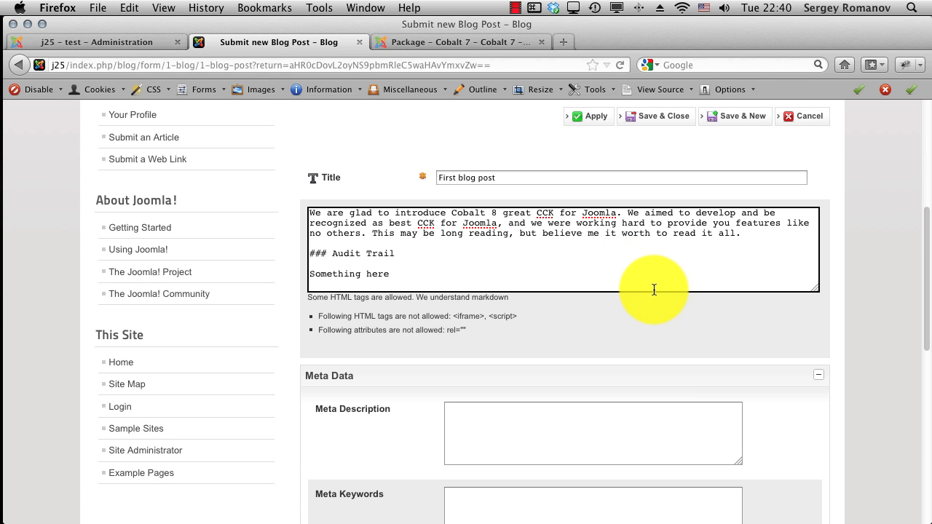
# Step: Check the Meta Description and Meta Keywords fields, then expand and collapse Special Fields
pyautogui.scroll(-5, 653, 291)
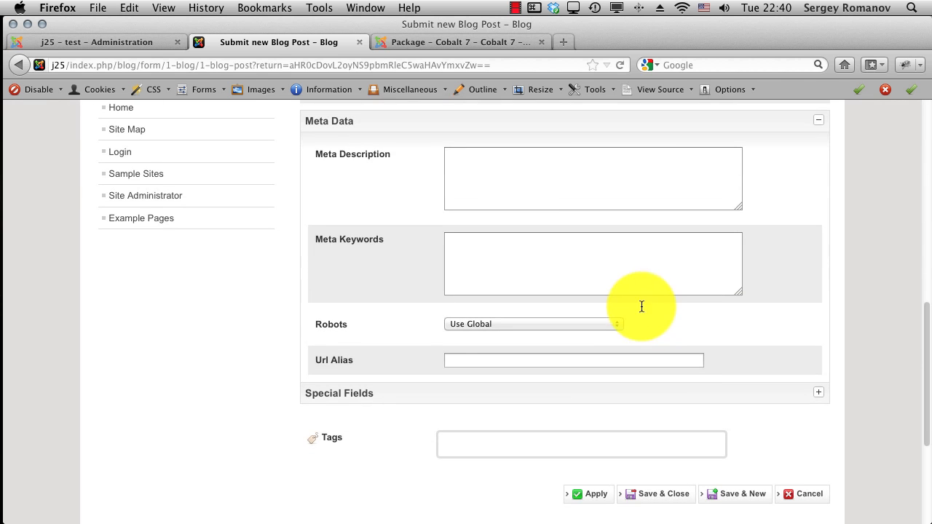
pyautogui.click(608, 187)
pyautogui.click(520, 266)
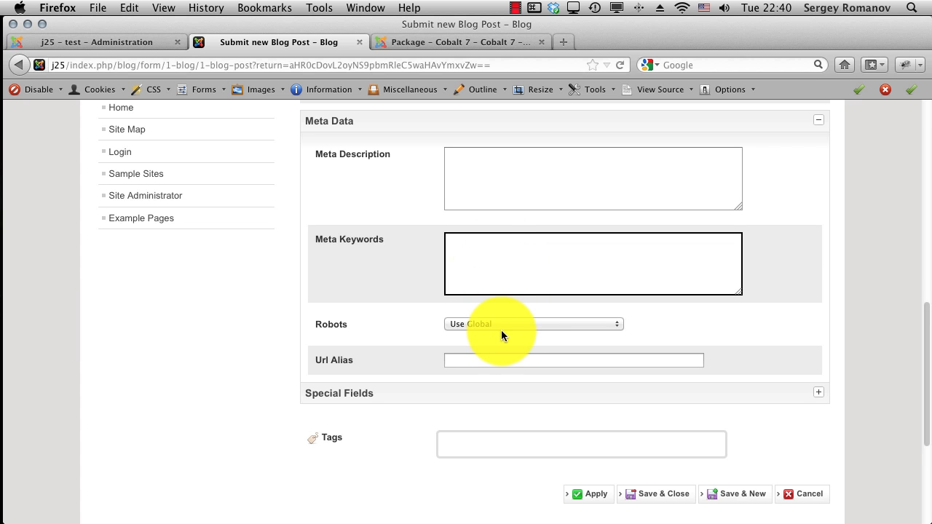
pyautogui.click(425, 393)
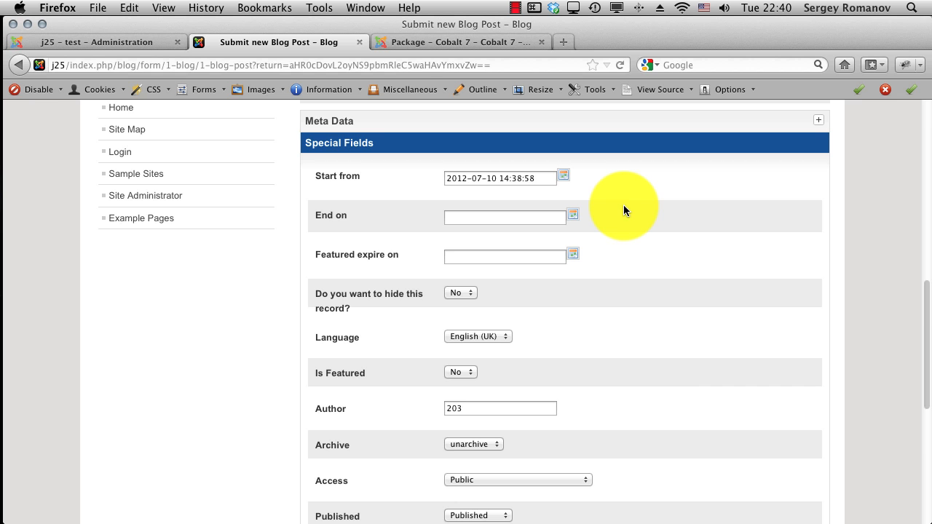
pyautogui.scroll(-4, 623, 210)
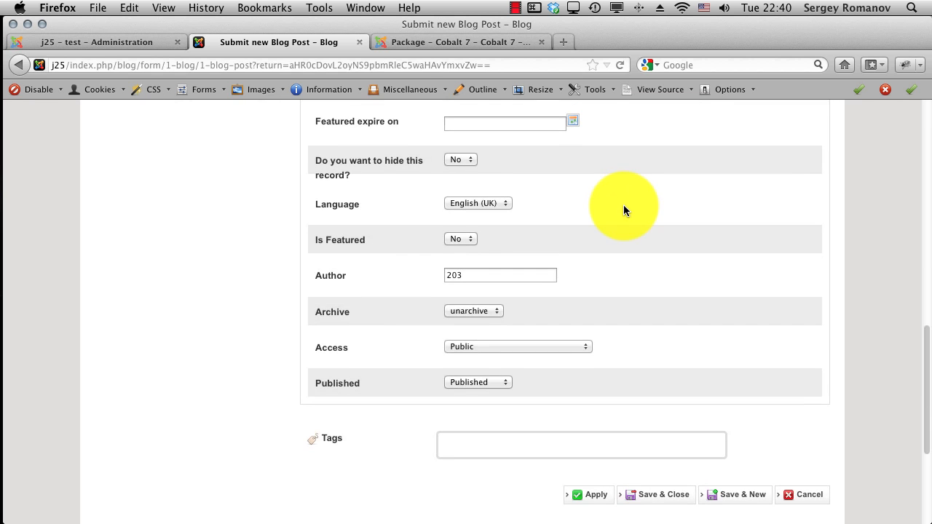
pyautogui.scroll(3, 624, 210)
pyautogui.scroll(3, 623, 210)
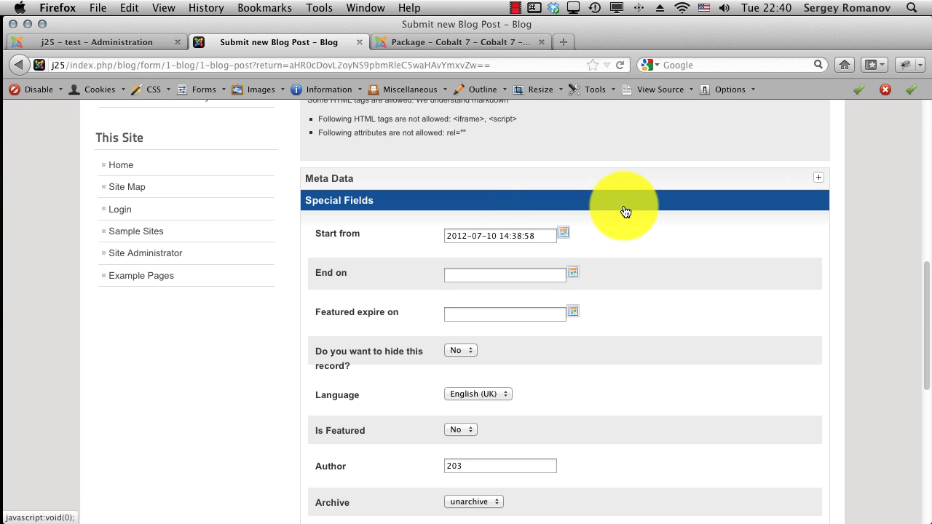
pyautogui.click(536, 200)
pyautogui.scroll(10, 547, 195)
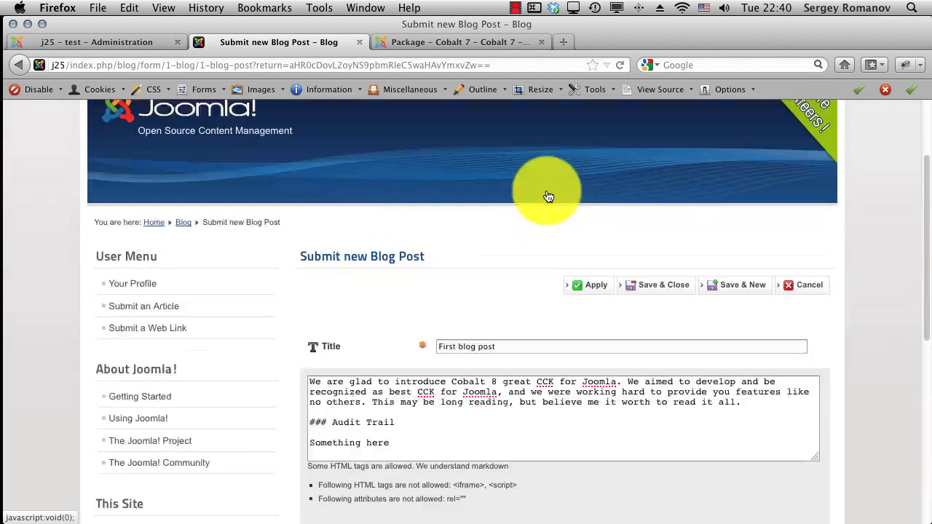
# Step: Save & Close the post so it appears in the Blog list
pyautogui.click(649, 305)
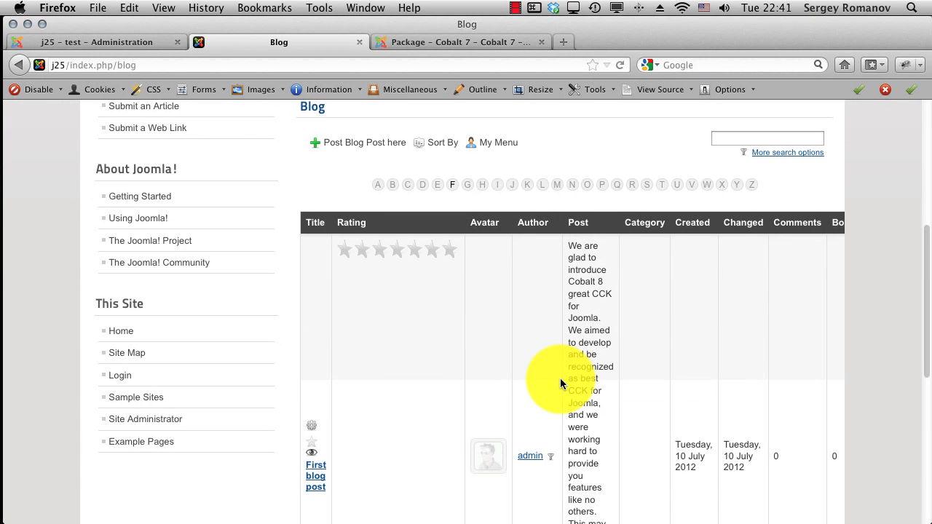
pyautogui.scroll(-4, 560, 378)
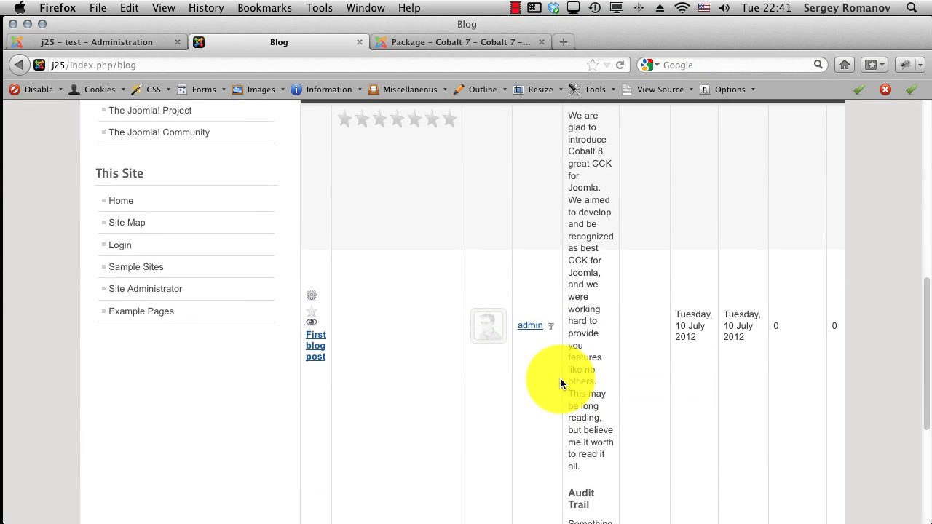
pyautogui.scroll(-3, 560, 378)
pyautogui.scroll(10, 560, 378)
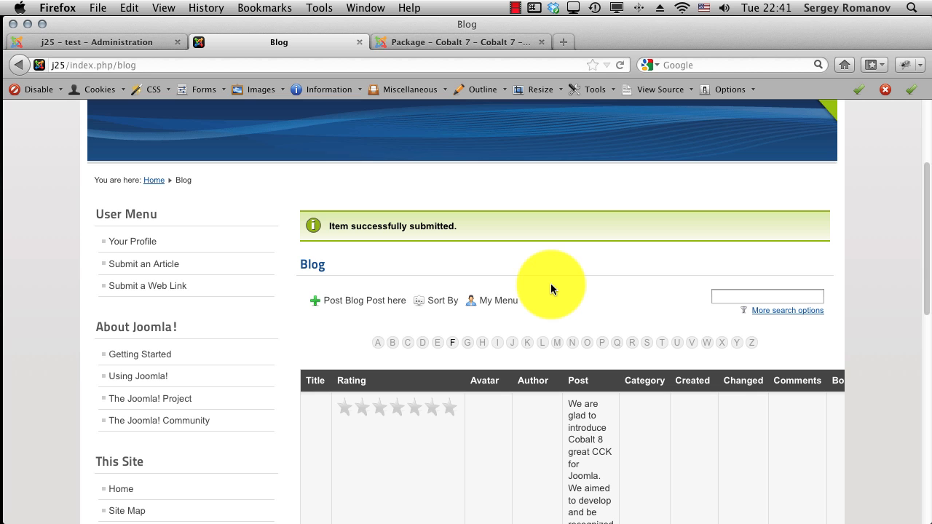
# Step: Inspect the Sort By and My Menu dropdowns on the Blog list page
pyautogui.click(434, 301)
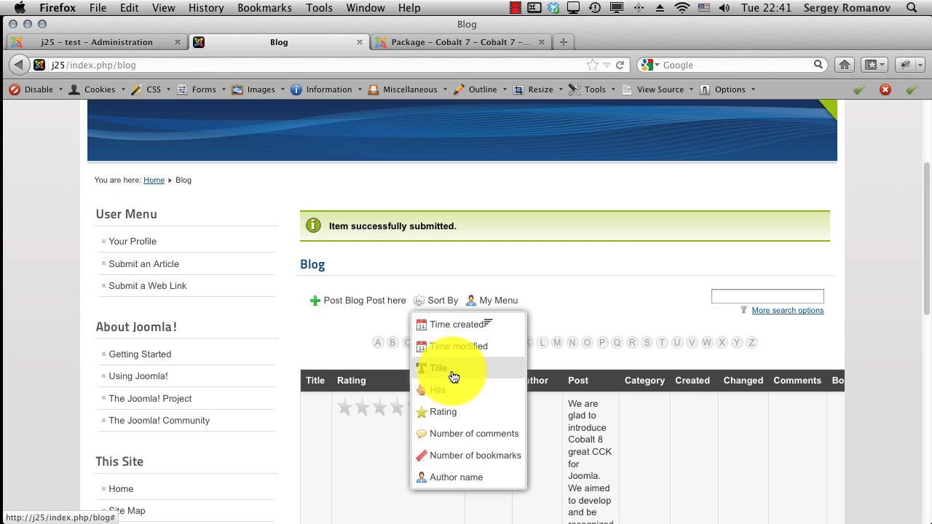
pyautogui.click(495, 301)
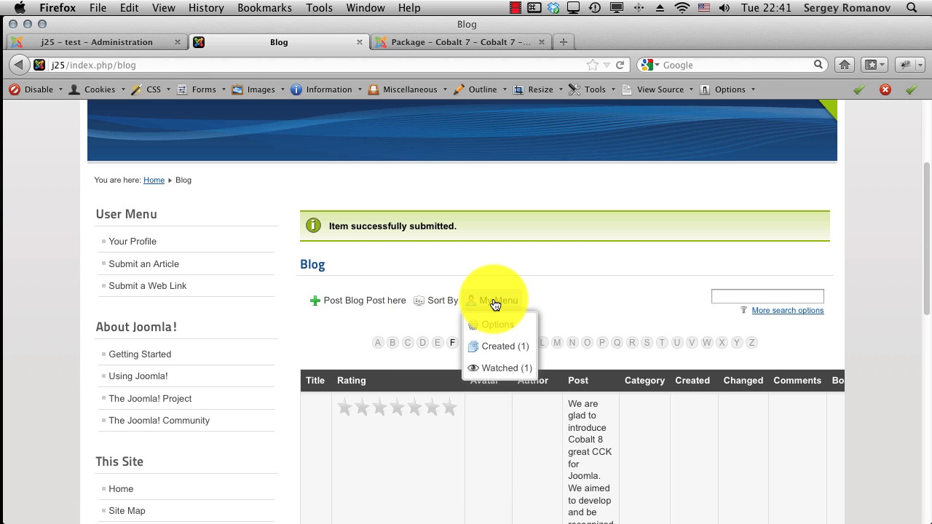
pyautogui.click(583, 295)
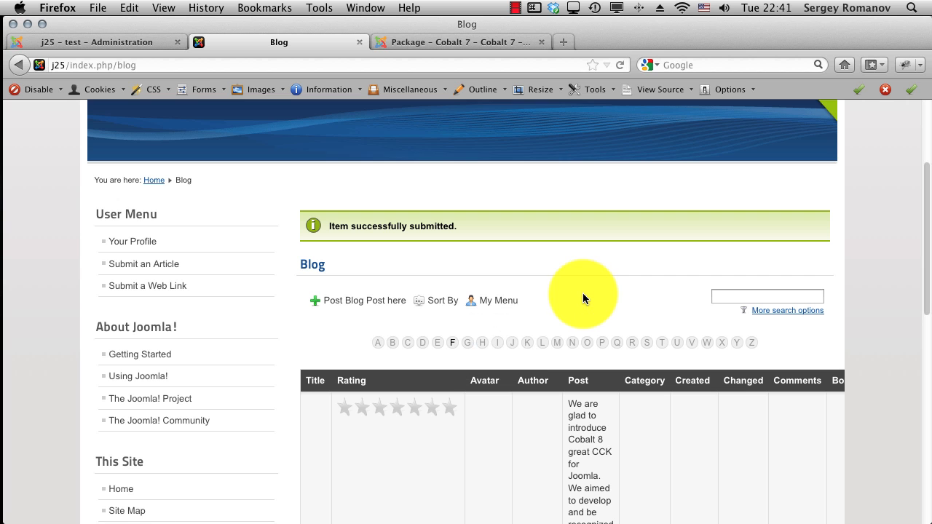
pyautogui.scroll(-6, 582, 302)
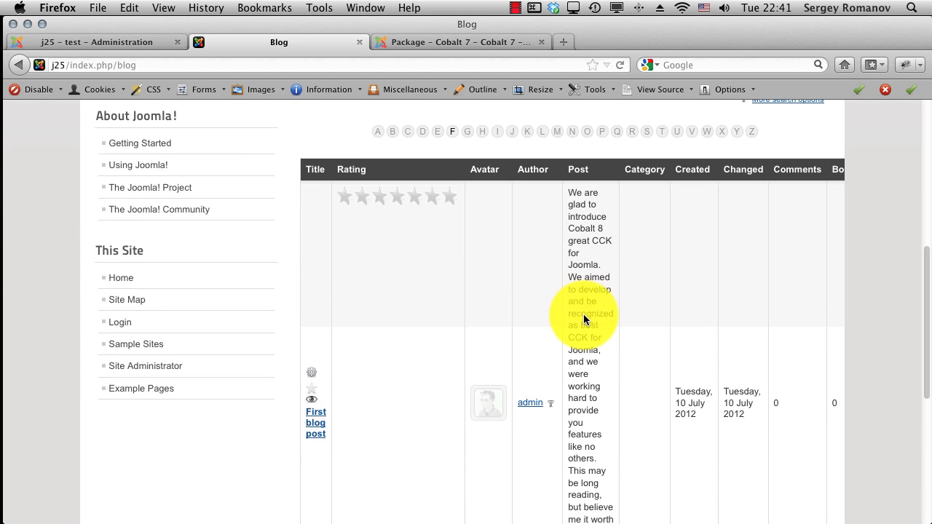
# Step: Open 'First blog post' from the Blog list and review its body and Audit Trail section
pyautogui.click(313, 426)
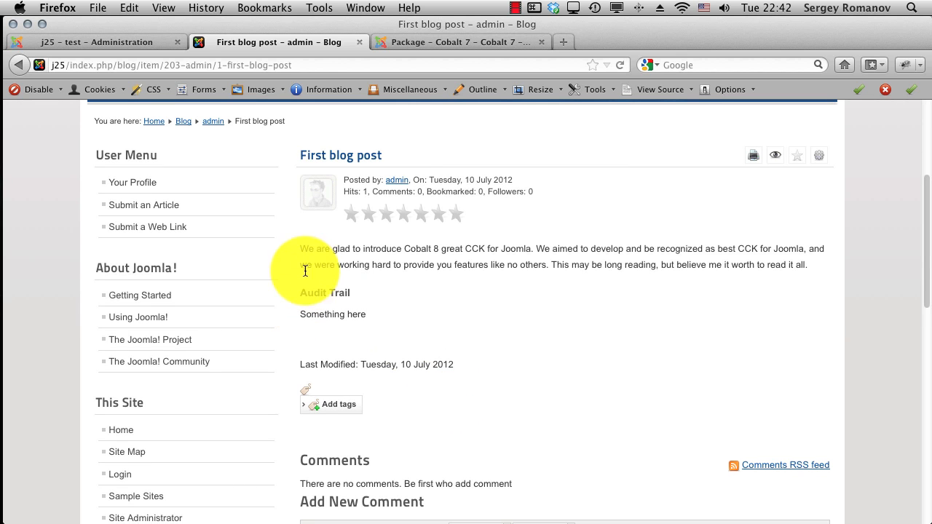
pyautogui.moveTo(300, 249); pyautogui.dragTo(464, 321)
pyautogui.click(465, 320)
pyautogui.scroll(3, 592, 389)
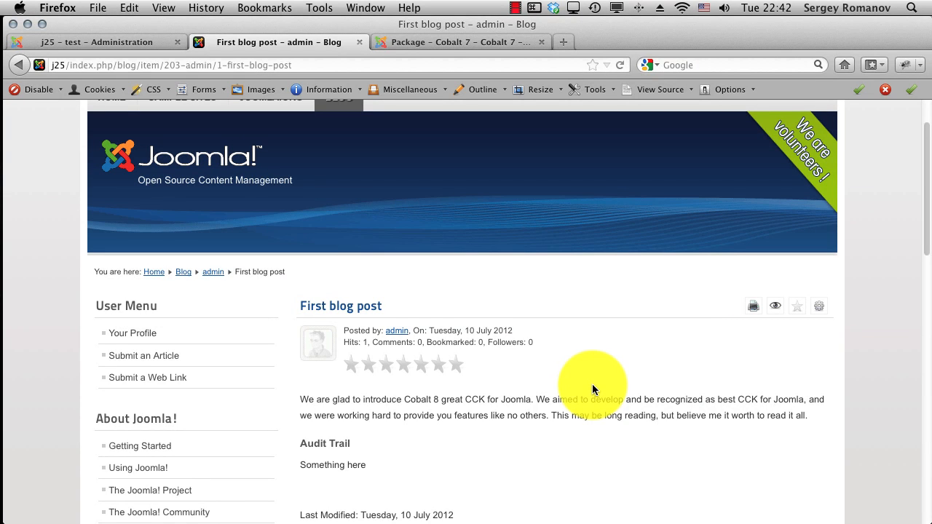
pyautogui.scroll(2, 592, 389)
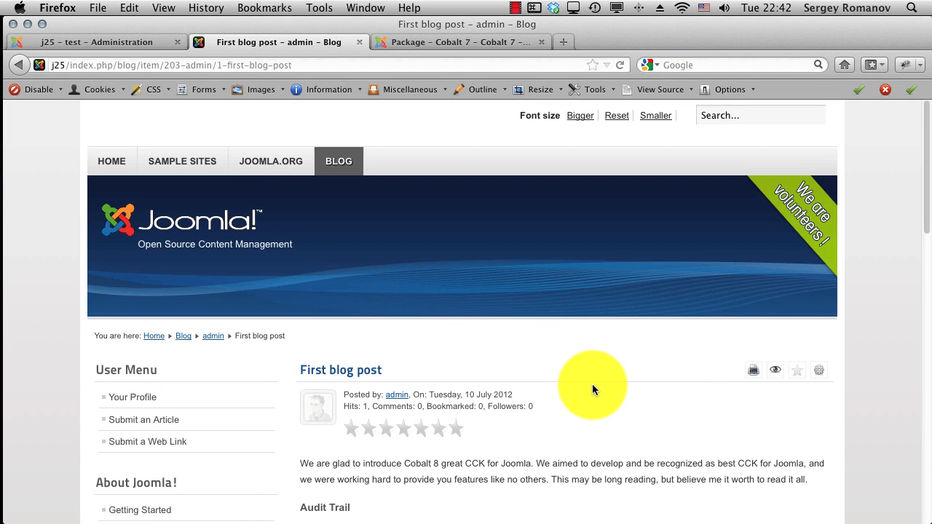